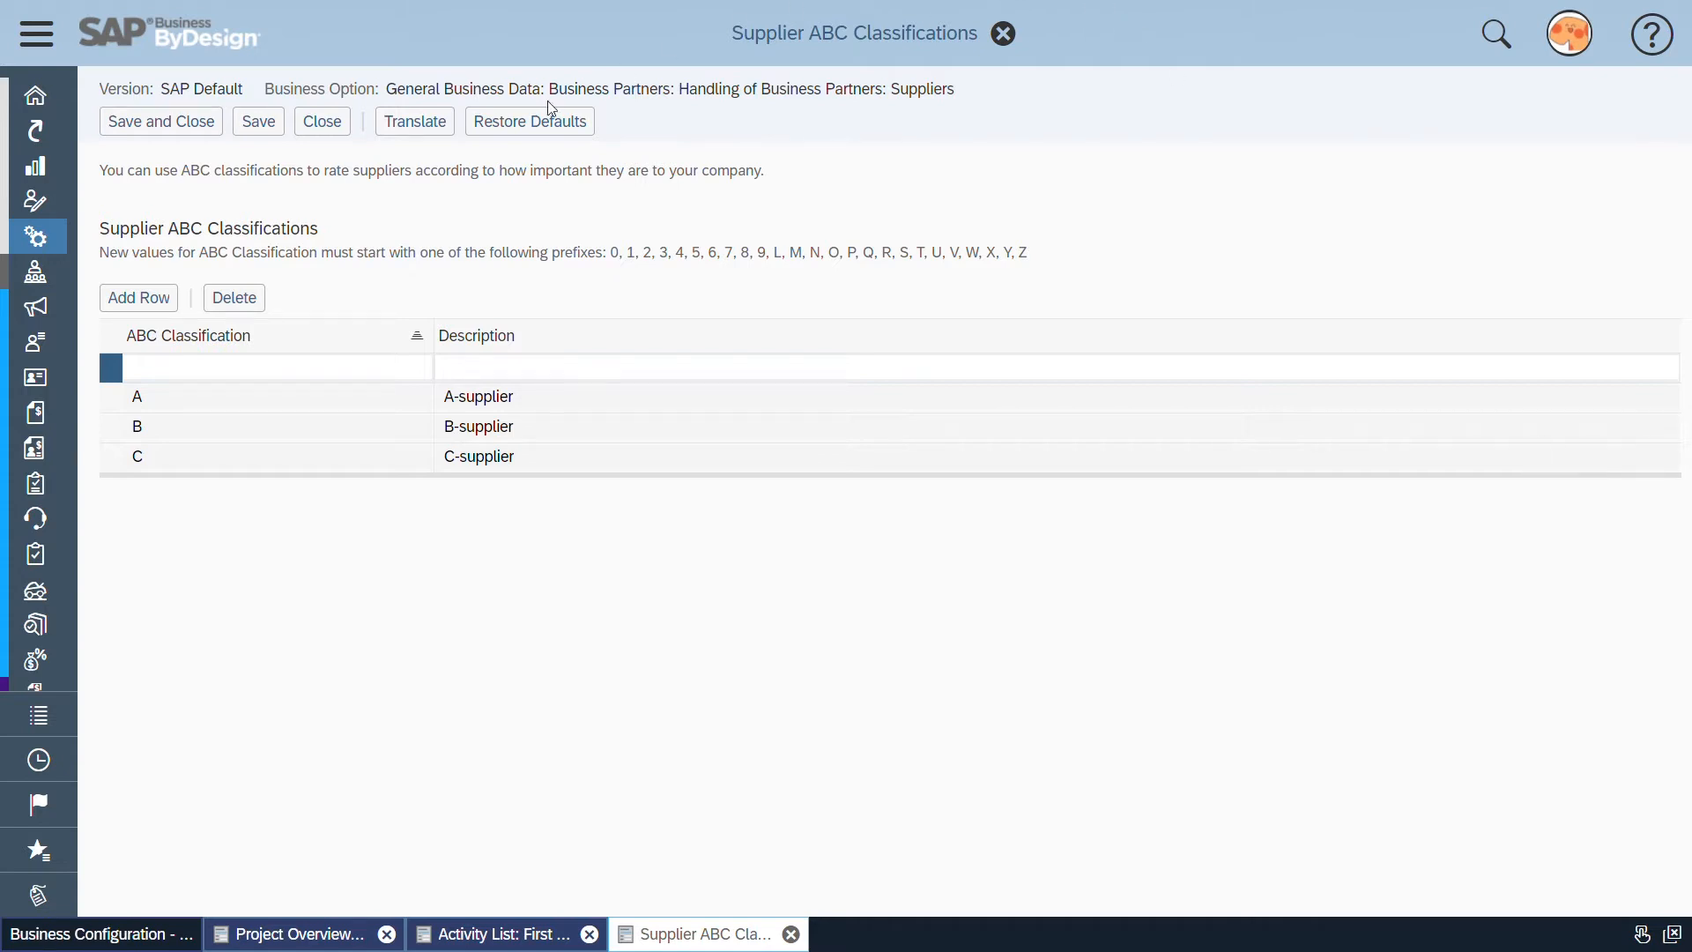
Close the Supplier ABC Classifications activity without saving changes
{"action": "left_click", "coordinate": [317, 130]}
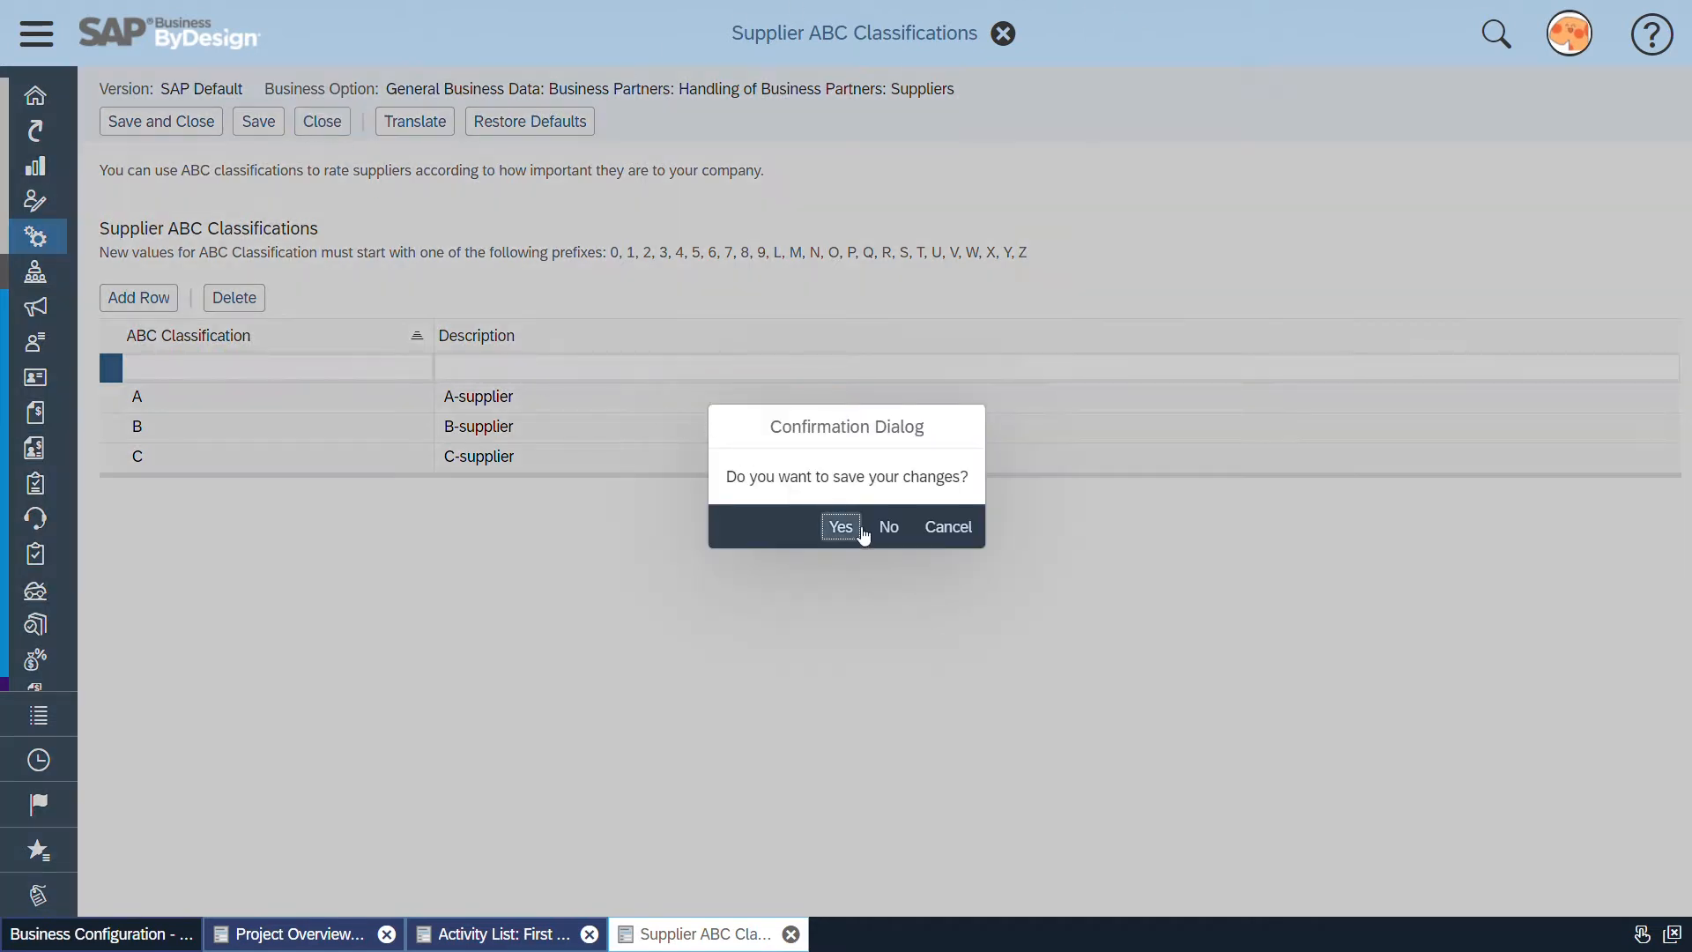
{"action": "left_click", "coordinate": [885, 526]}
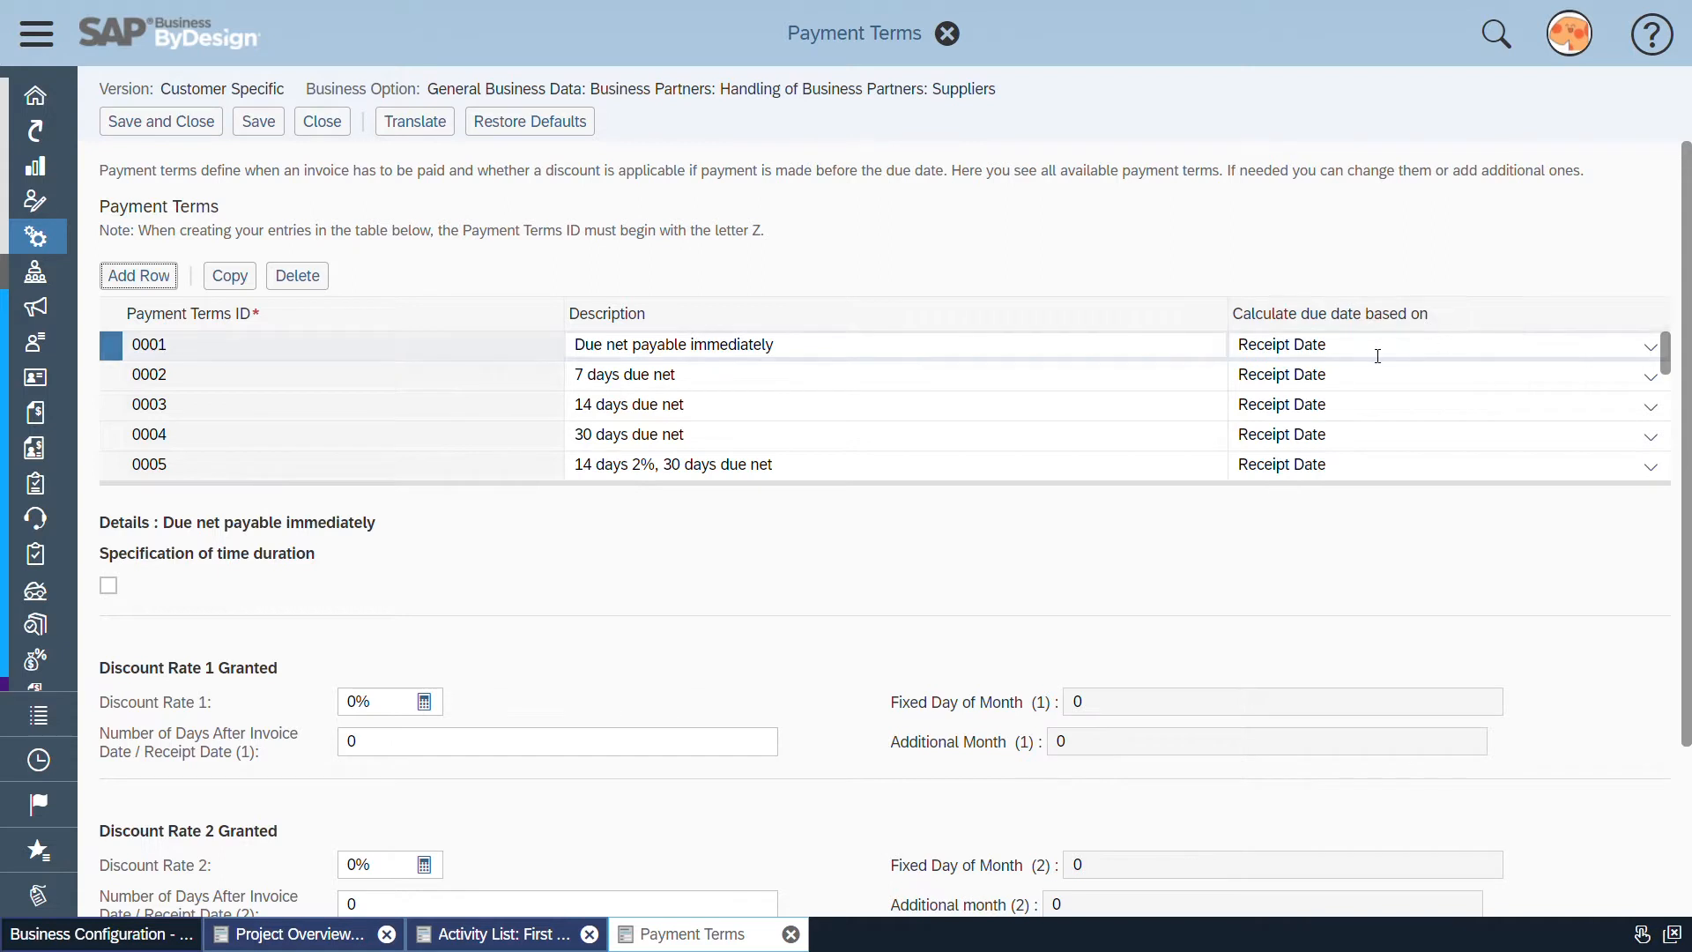
Check the due date calculation options for payment term 0001 and look through the payment terms list and detail sections
{"action": "left_click", "coordinate": [1641, 351]}
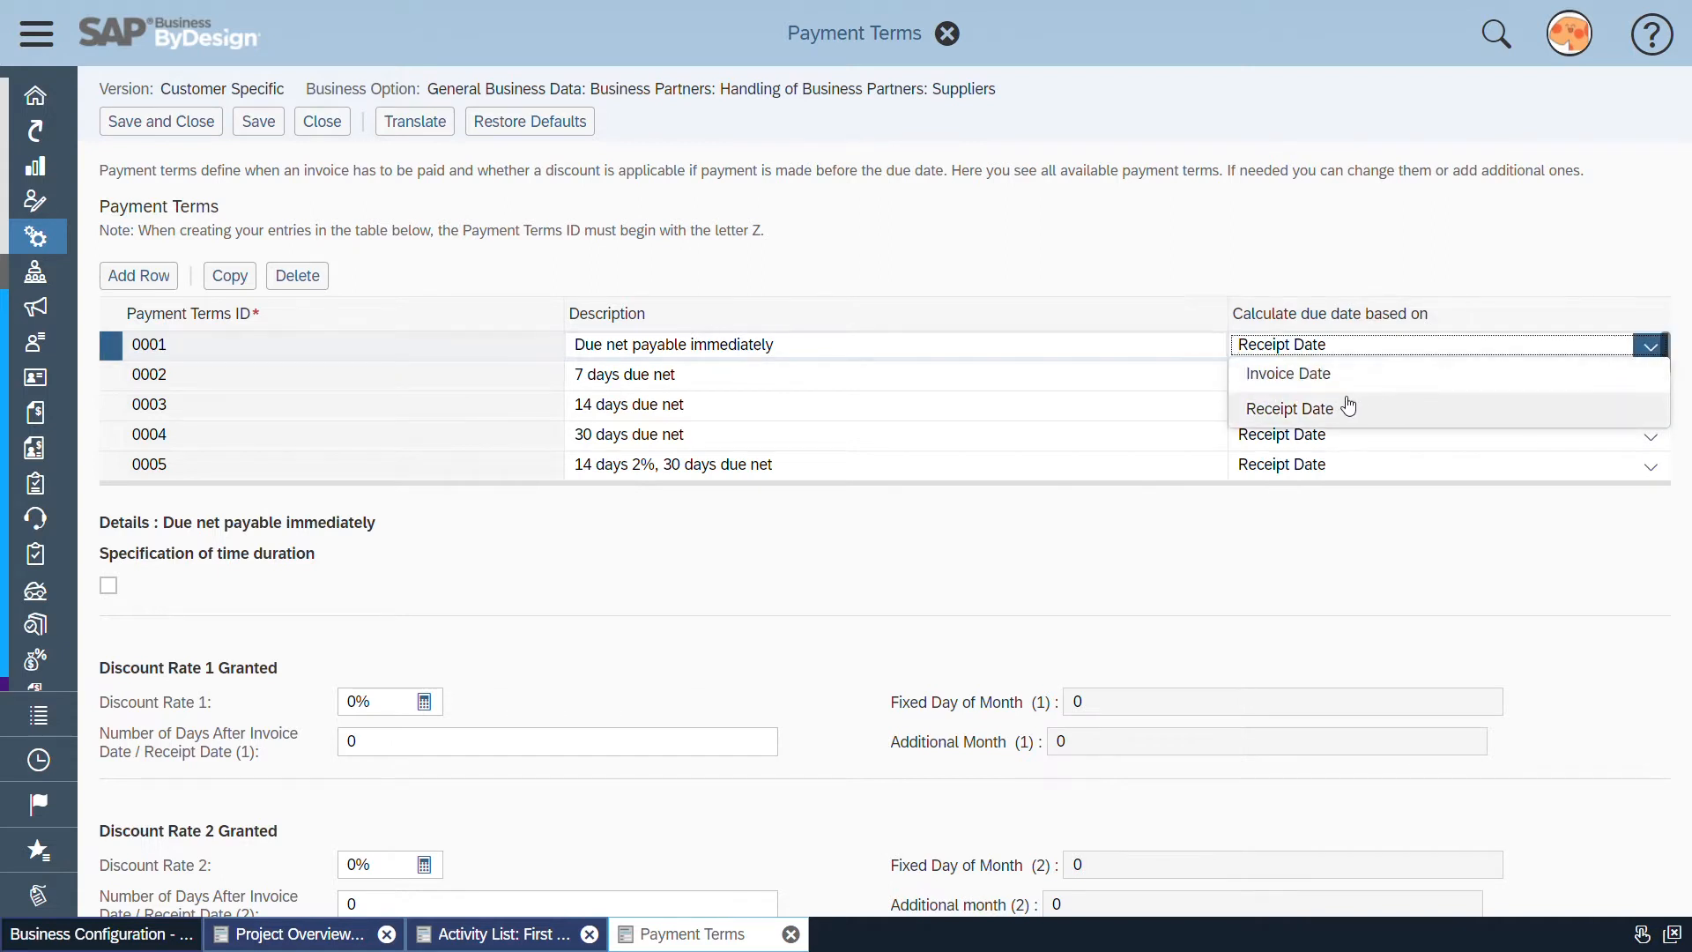
{"action": "left_click", "coordinate": [1402, 265]}
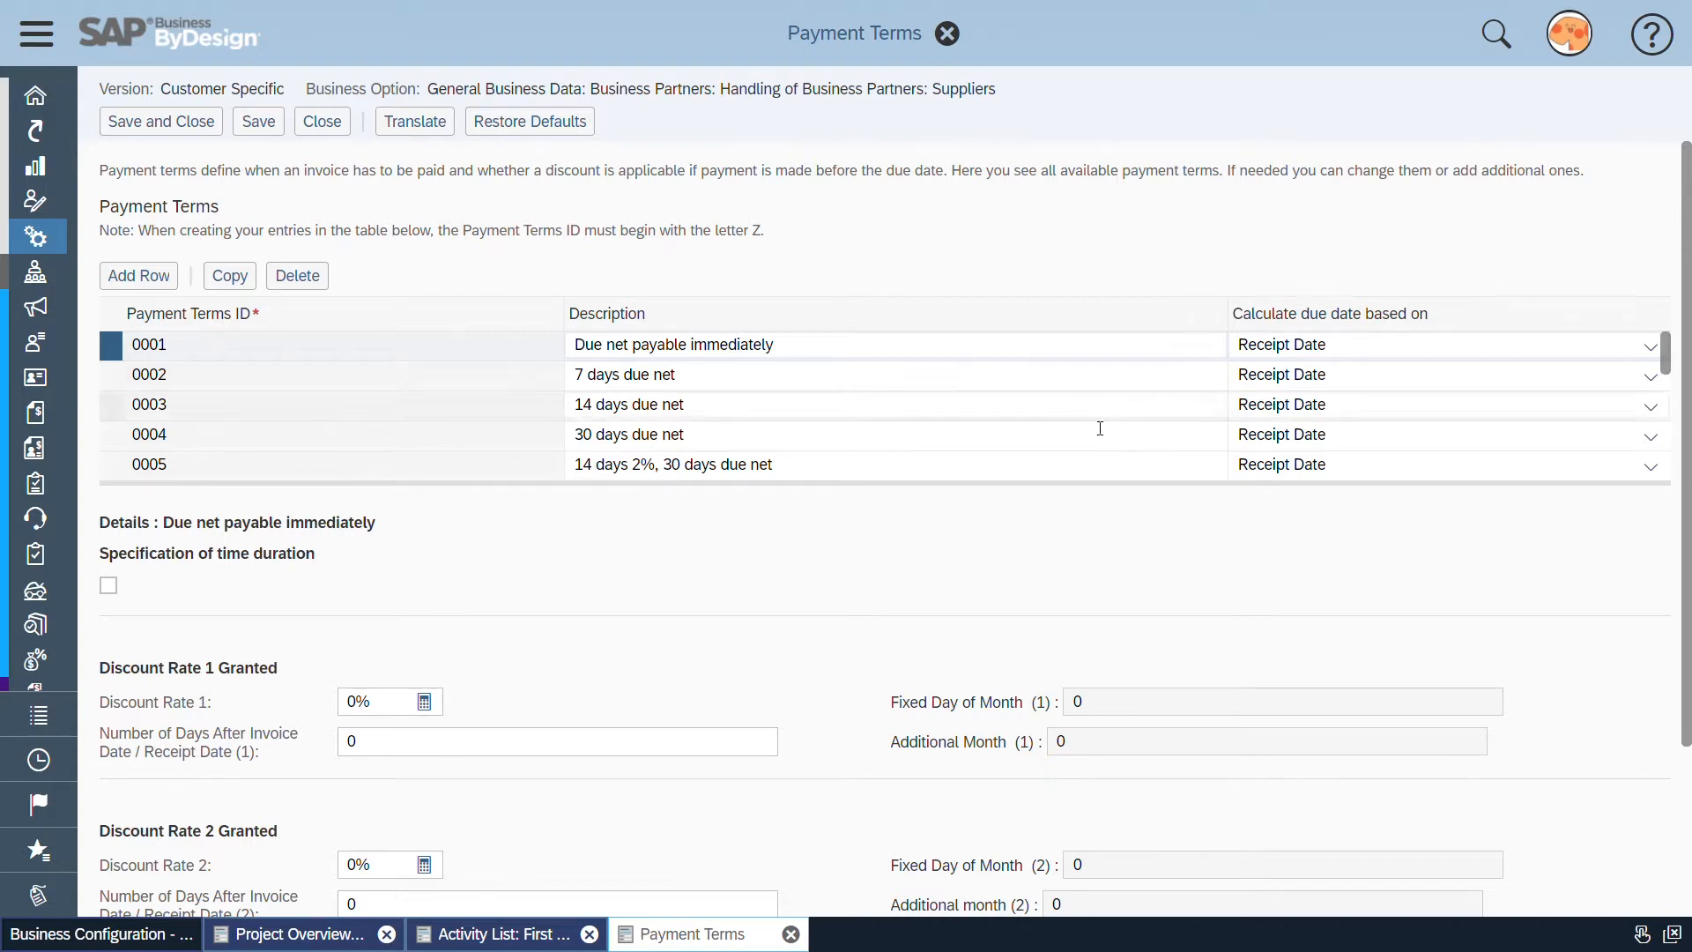
{"action": "scroll", "coordinate": [1084, 432], "scroll_direction": "down", "scroll_amount": 2}
{"action": "scroll", "coordinate": [832, 682], "scroll_direction": "down", "scroll_amount": 3}
{"action": "left_click", "coordinate": [754, 689]}
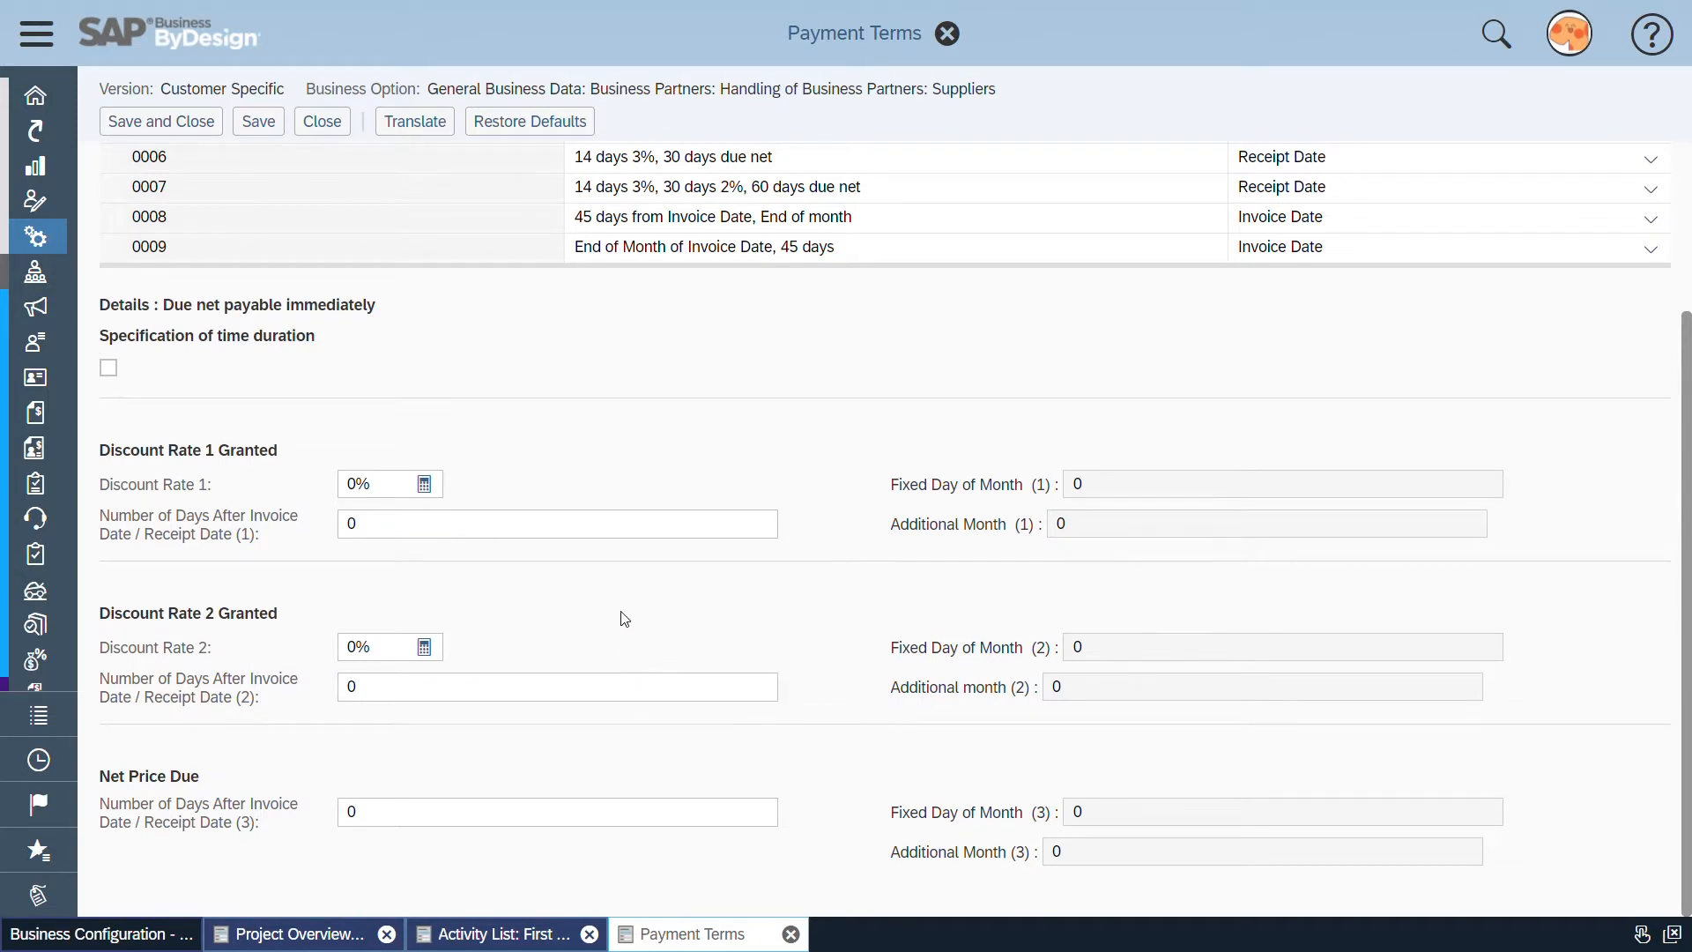
{"action": "scroll", "coordinate": [590, 620], "scroll_direction": "up", "scroll_amount": 3}
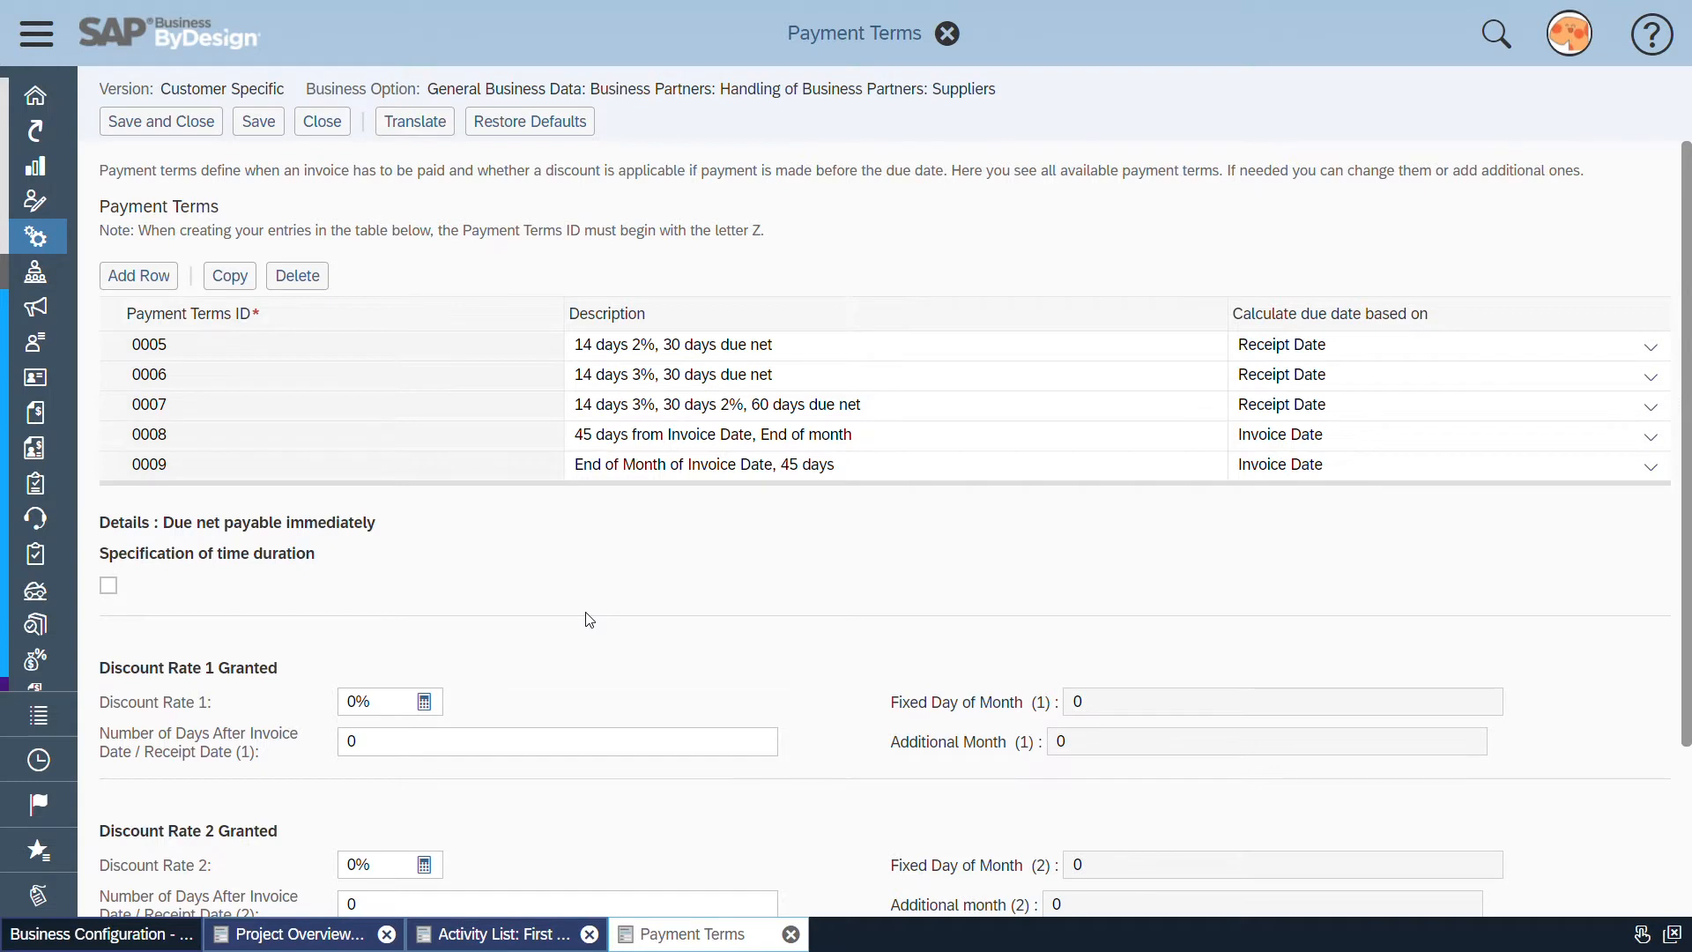
{"action": "scroll", "coordinate": [370, 432], "scroll_direction": "up", "scroll_amount": 2}
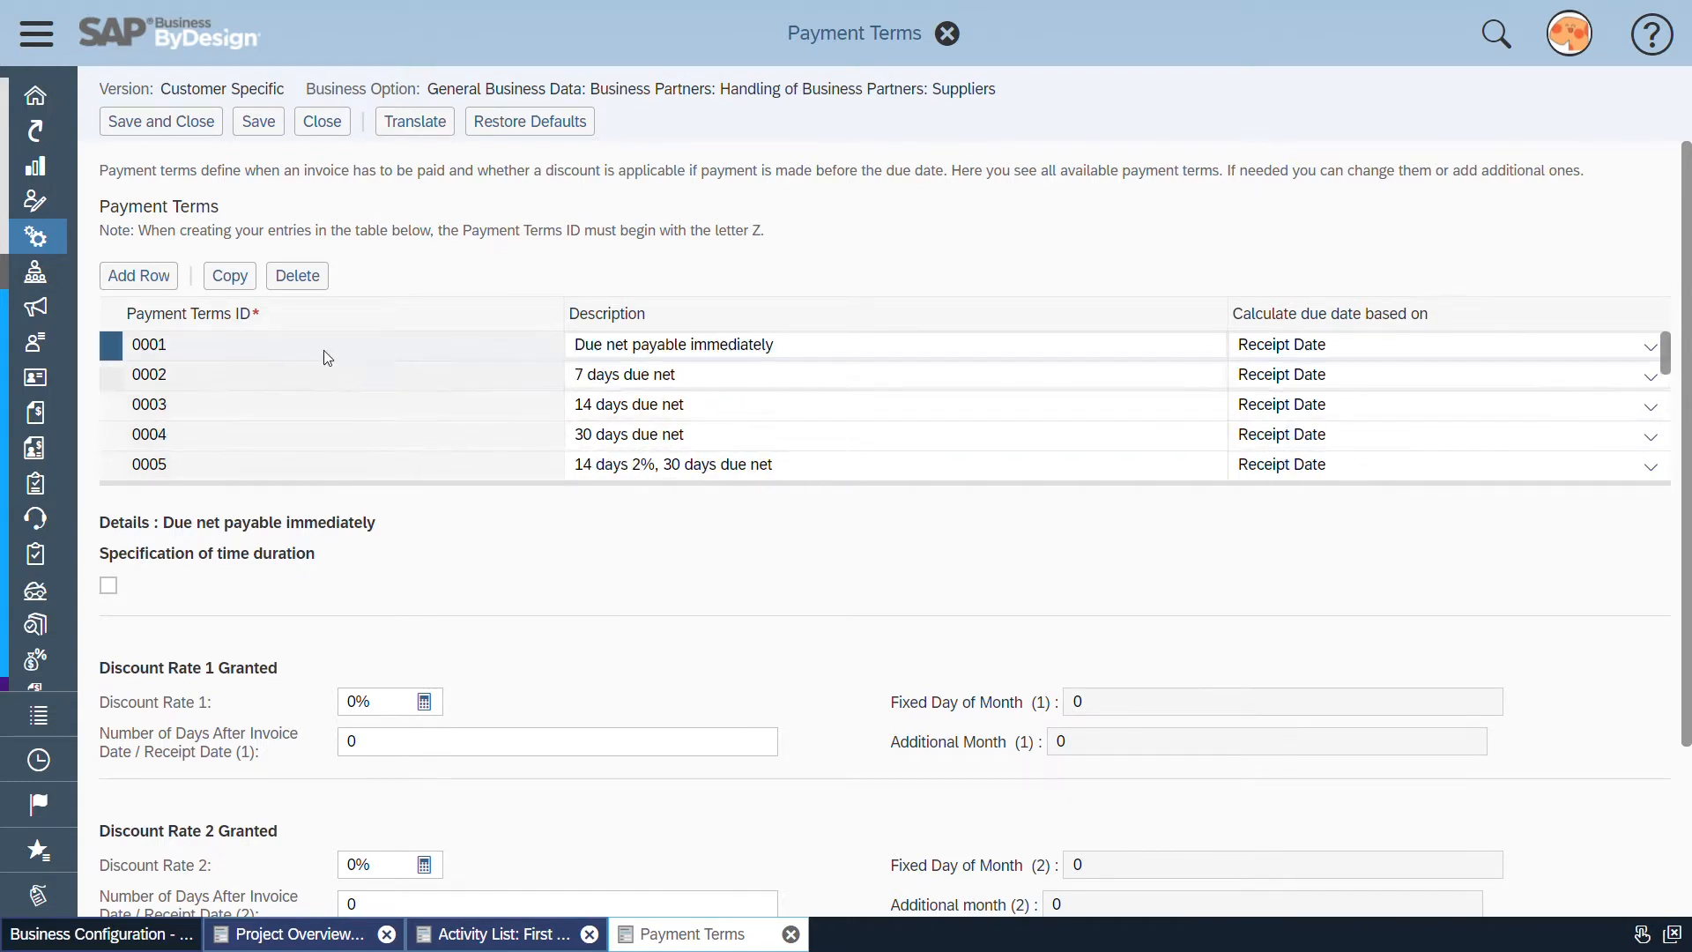
Examine the description, discount days and net price due days of payment term 0001
{"action": "left_click", "coordinate": [286, 356]}
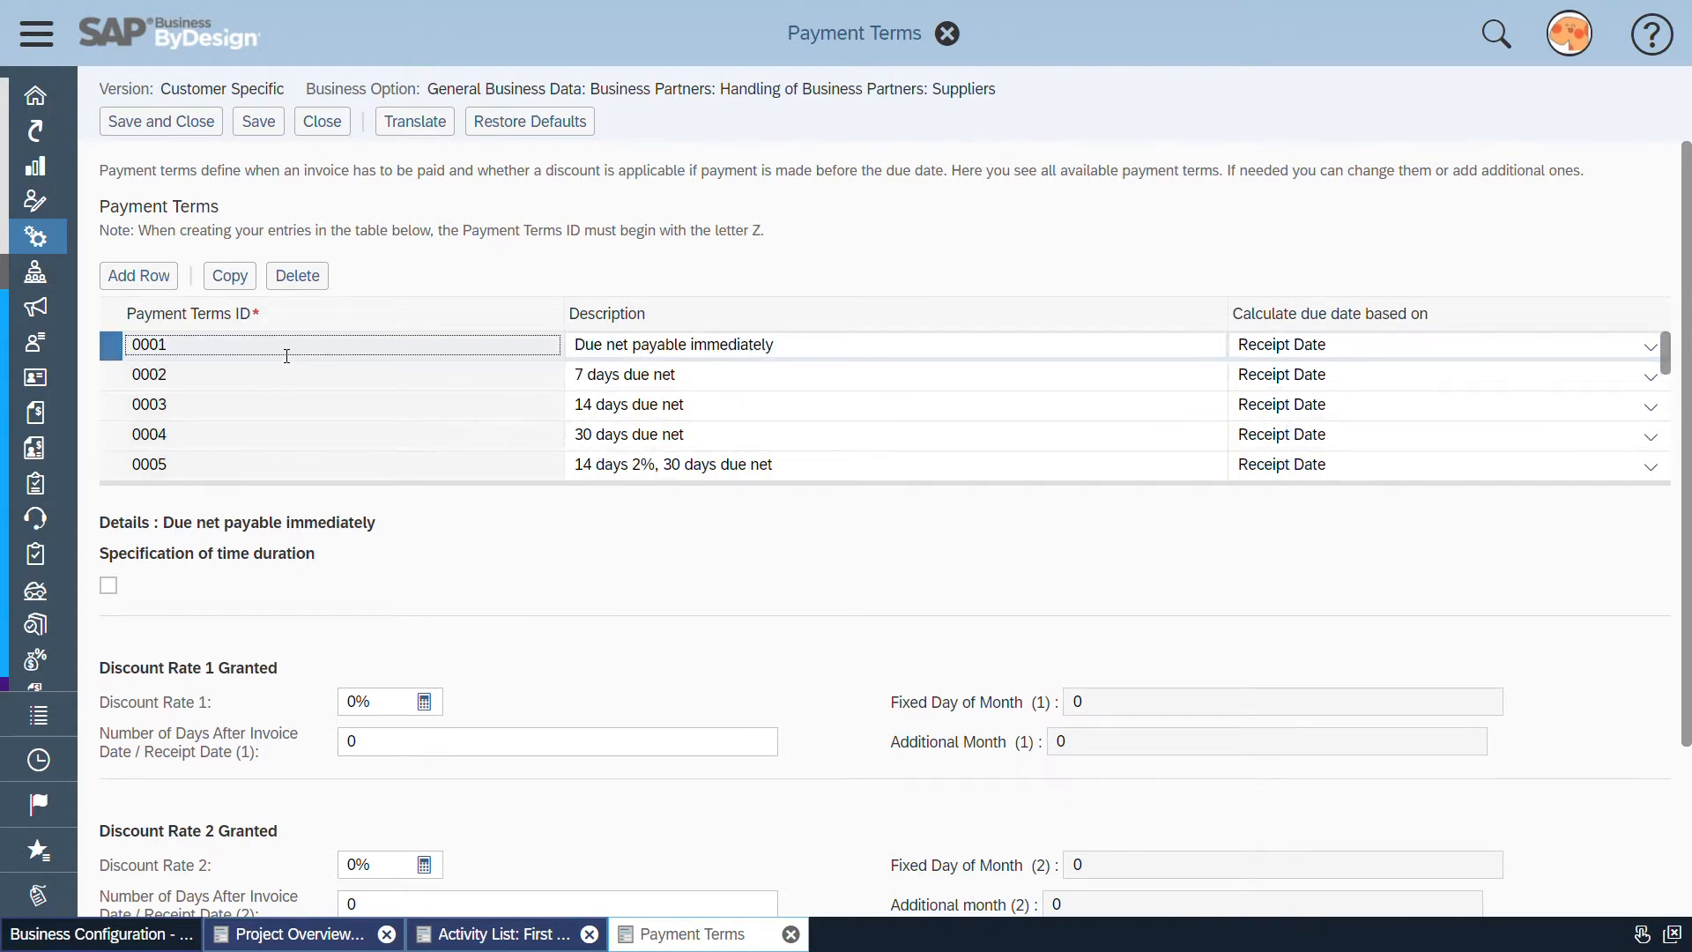
{"action": "double_click", "coordinate": [144, 344]}
{"action": "left_click_drag", "start_coordinate": [582, 348], "coordinate": [783, 348]}
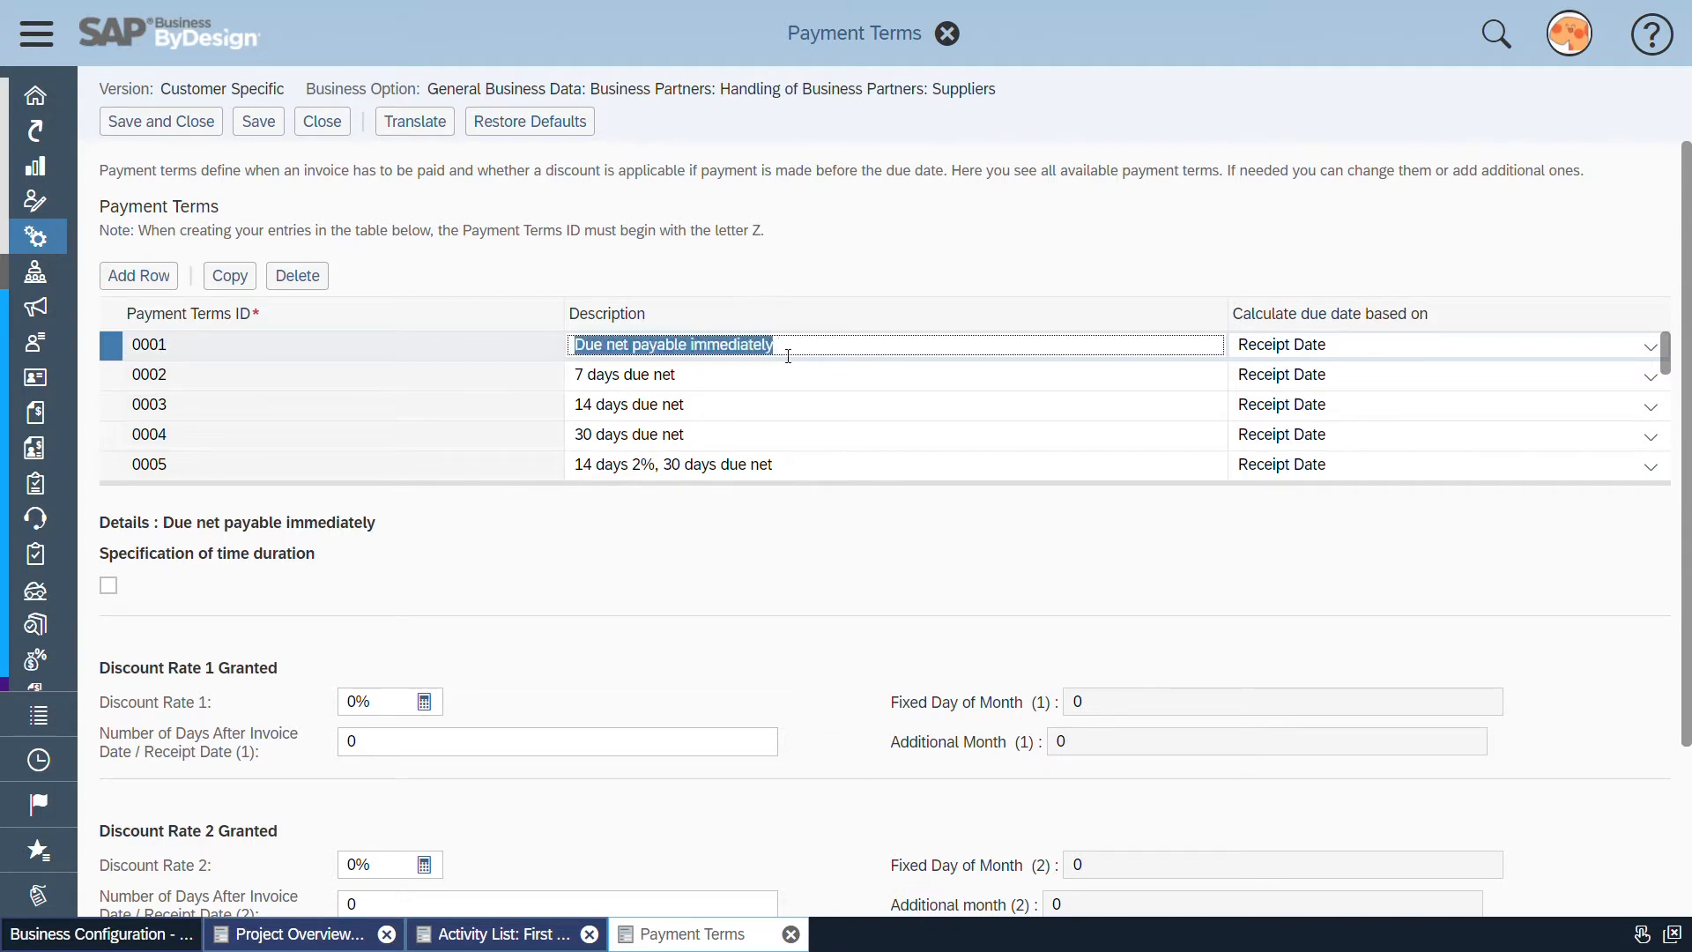
{"action": "left_click", "coordinate": [617, 565]}
{"action": "scroll", "coordinate": [617, 565], "scroll_direction": "down", "scroll_amount": 1}
{"action": "scroll", "coordinate": [617, 565], "scroll_direction": "down", "scroll_amount": 3}
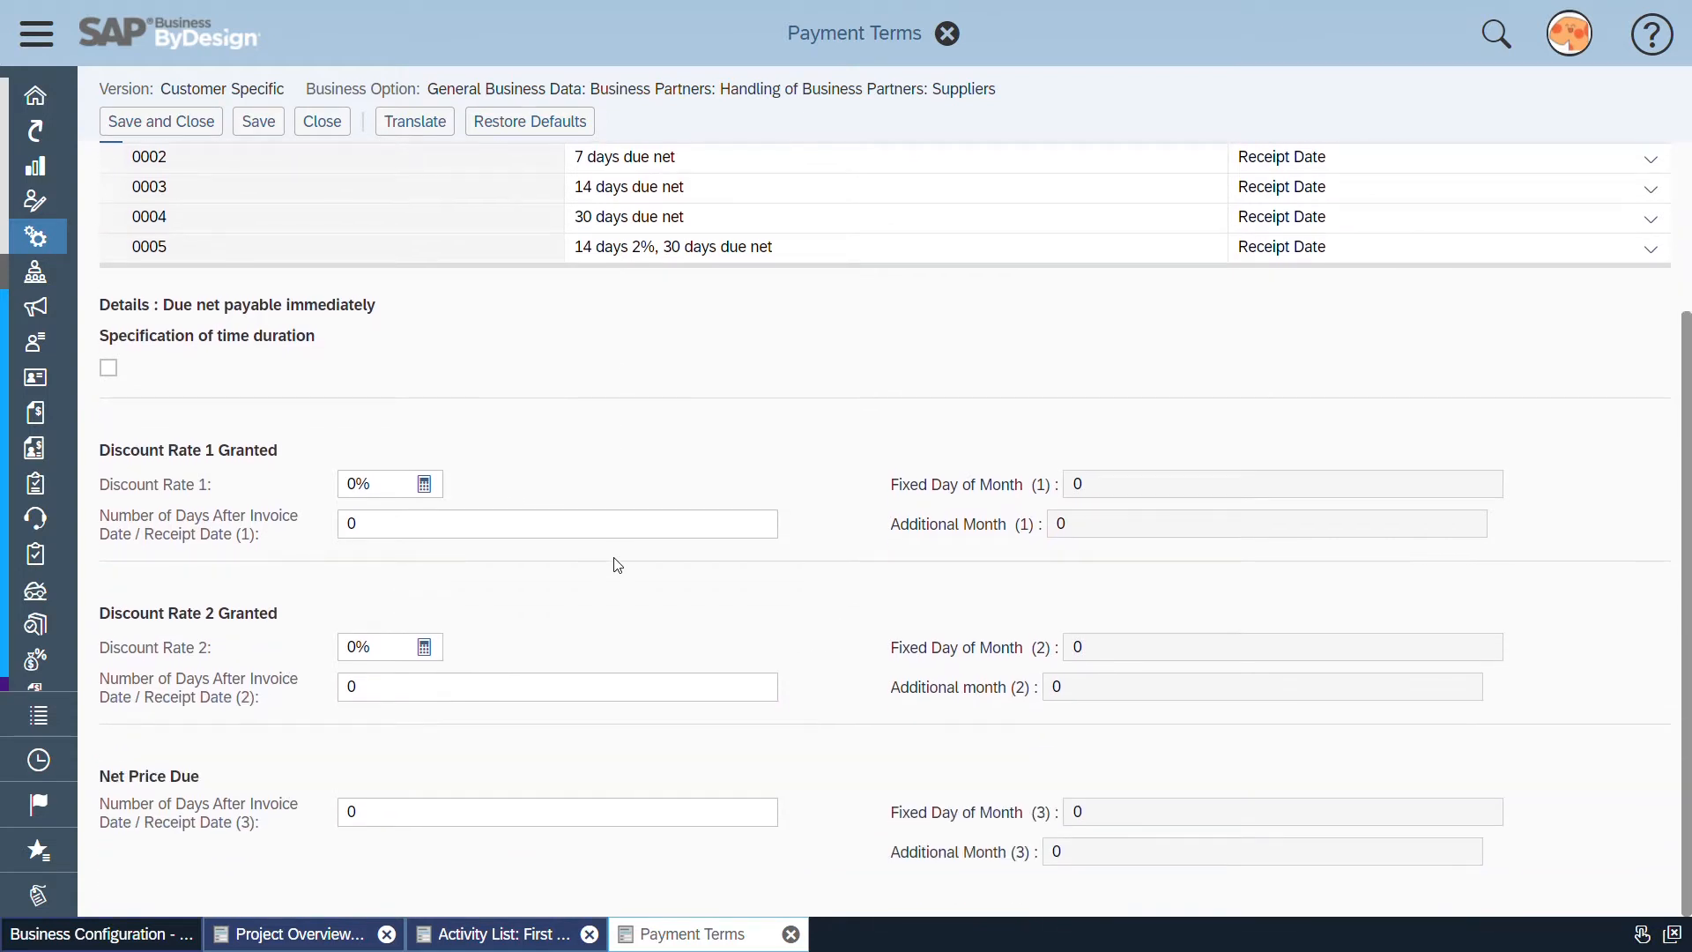
{"action": "left_click", "coordinate": [351, 527]}
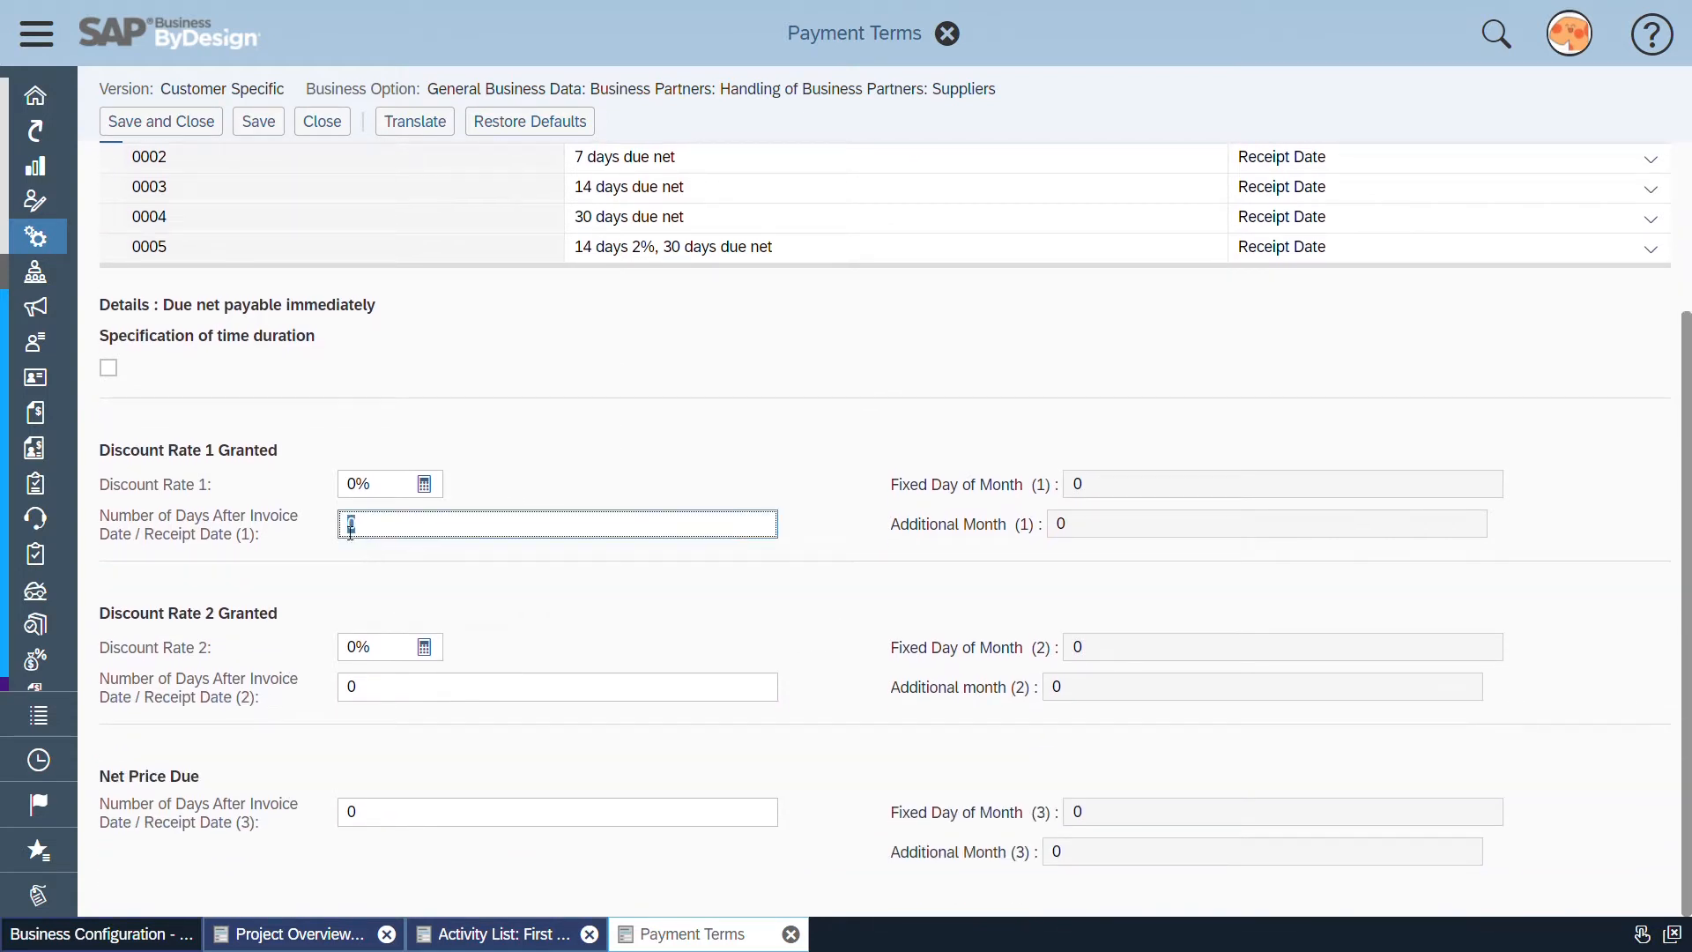
{"action": "left_click", "coordinate": [389, 819]}
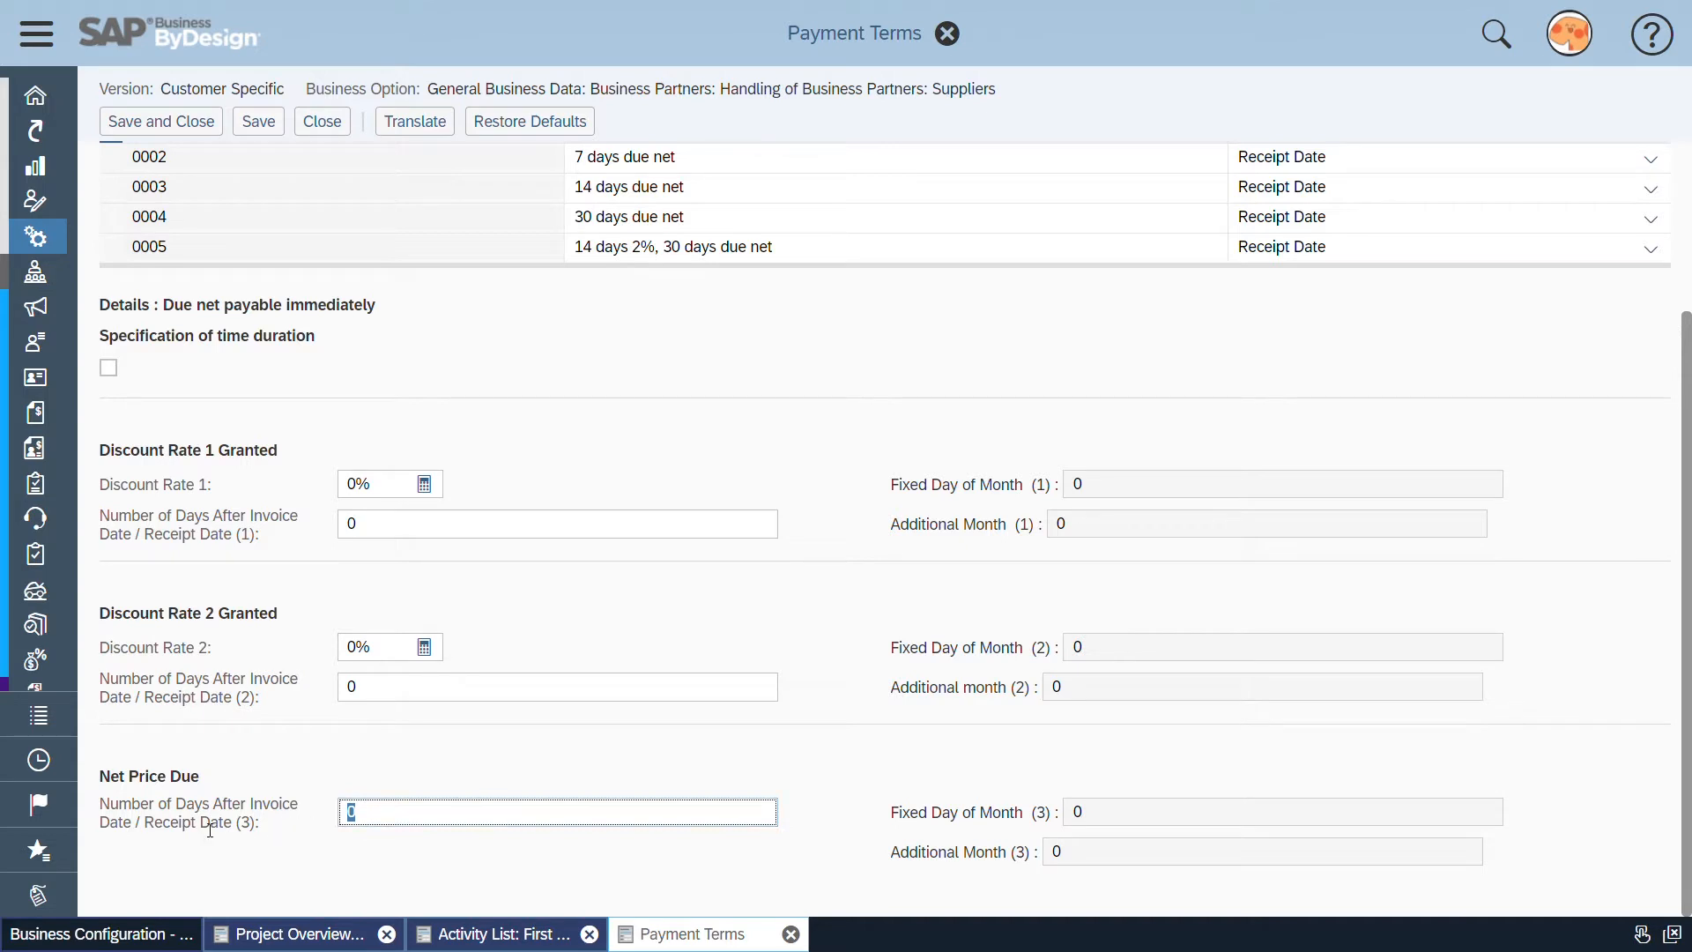
{"action": "scroll", "coordinate": [268, 793], "scroll_direction": "up", "scroll_amount": 3}
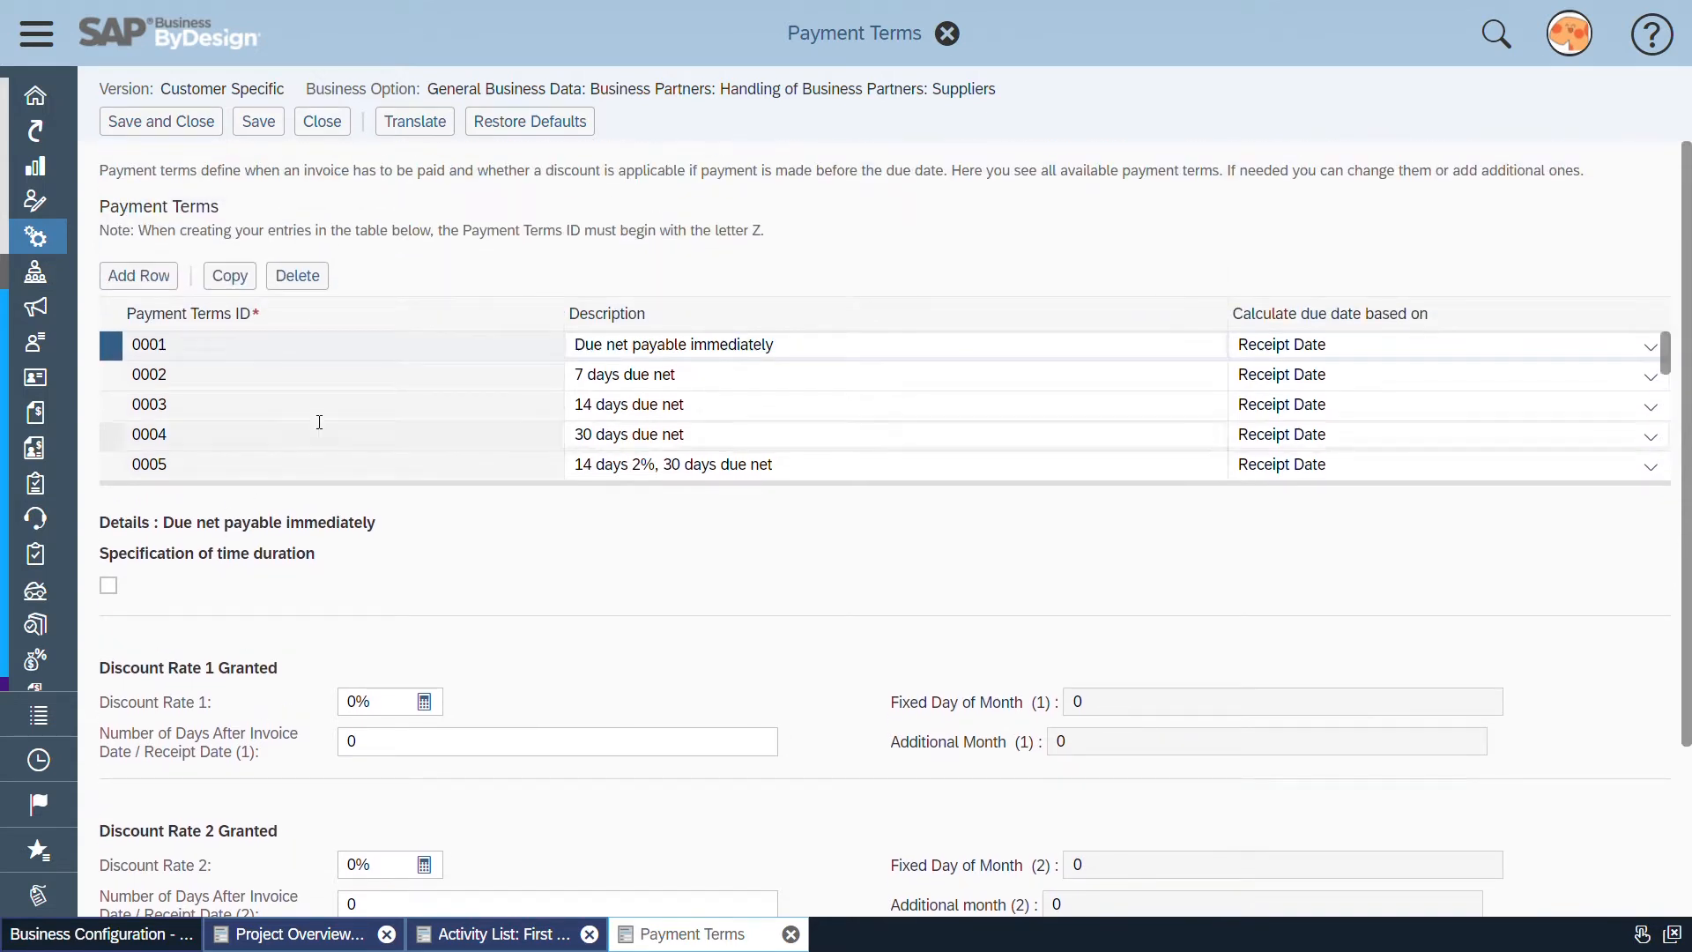
Select payment term 0004 and examine its number of days under Net Price Due
{"action": "left_click", "coordinate": [114, 436]}
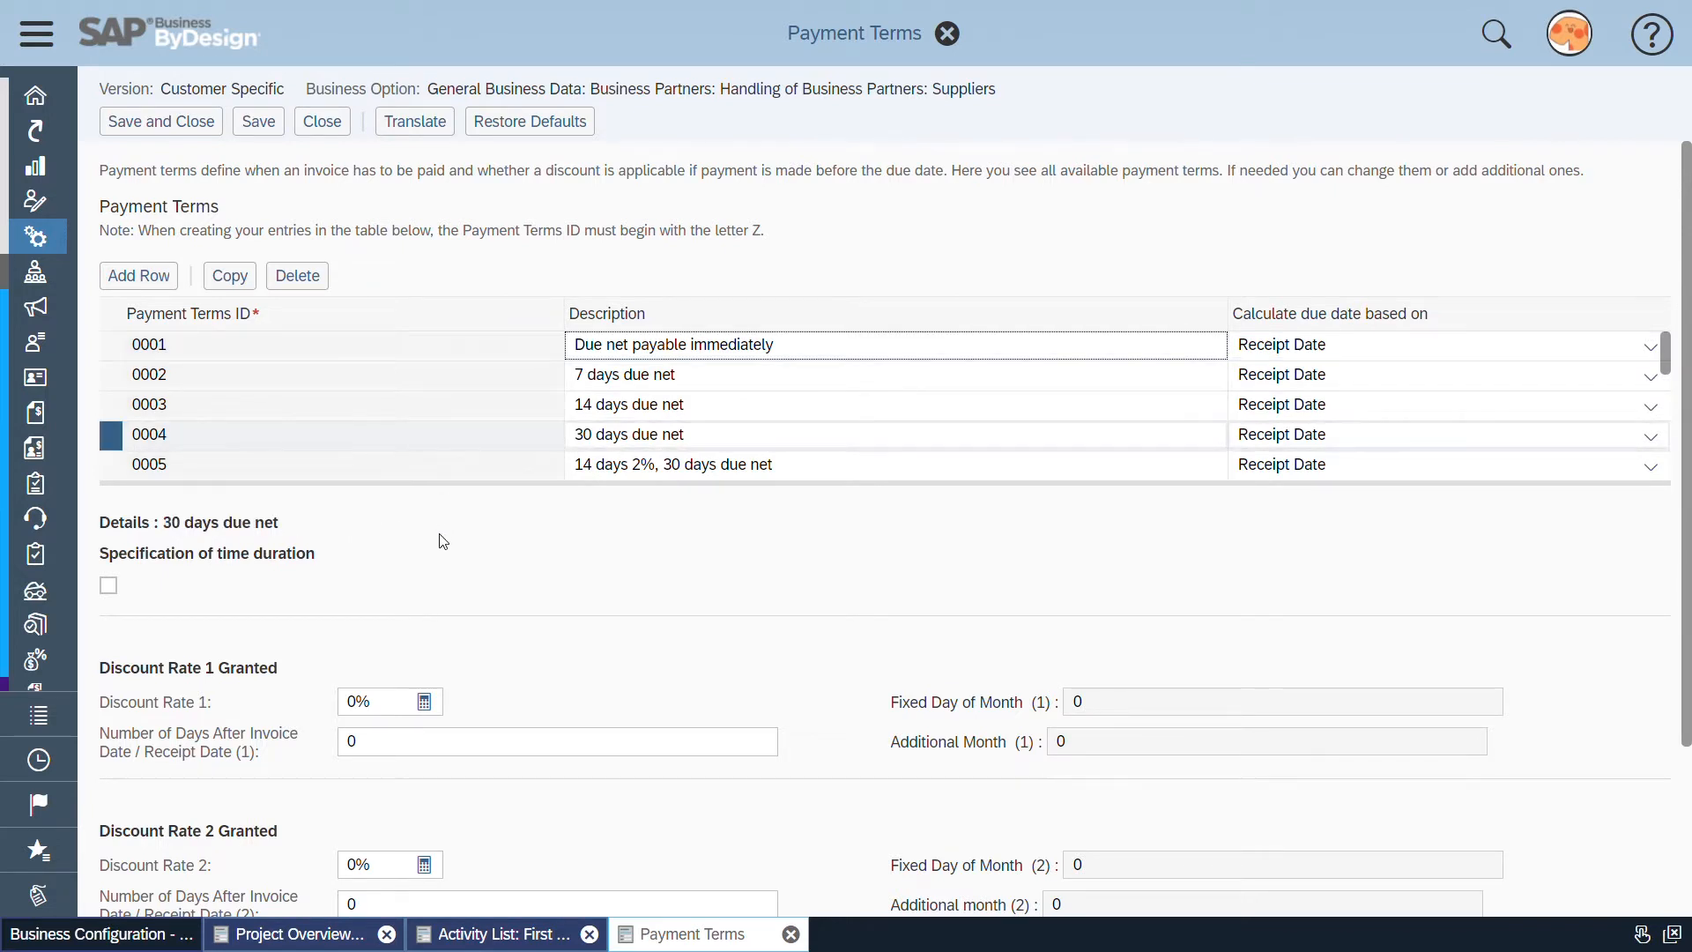
{"action": "scroll", "coordinate": [432, 573], "scroll_direction": "down", "scroll_amount": 3}
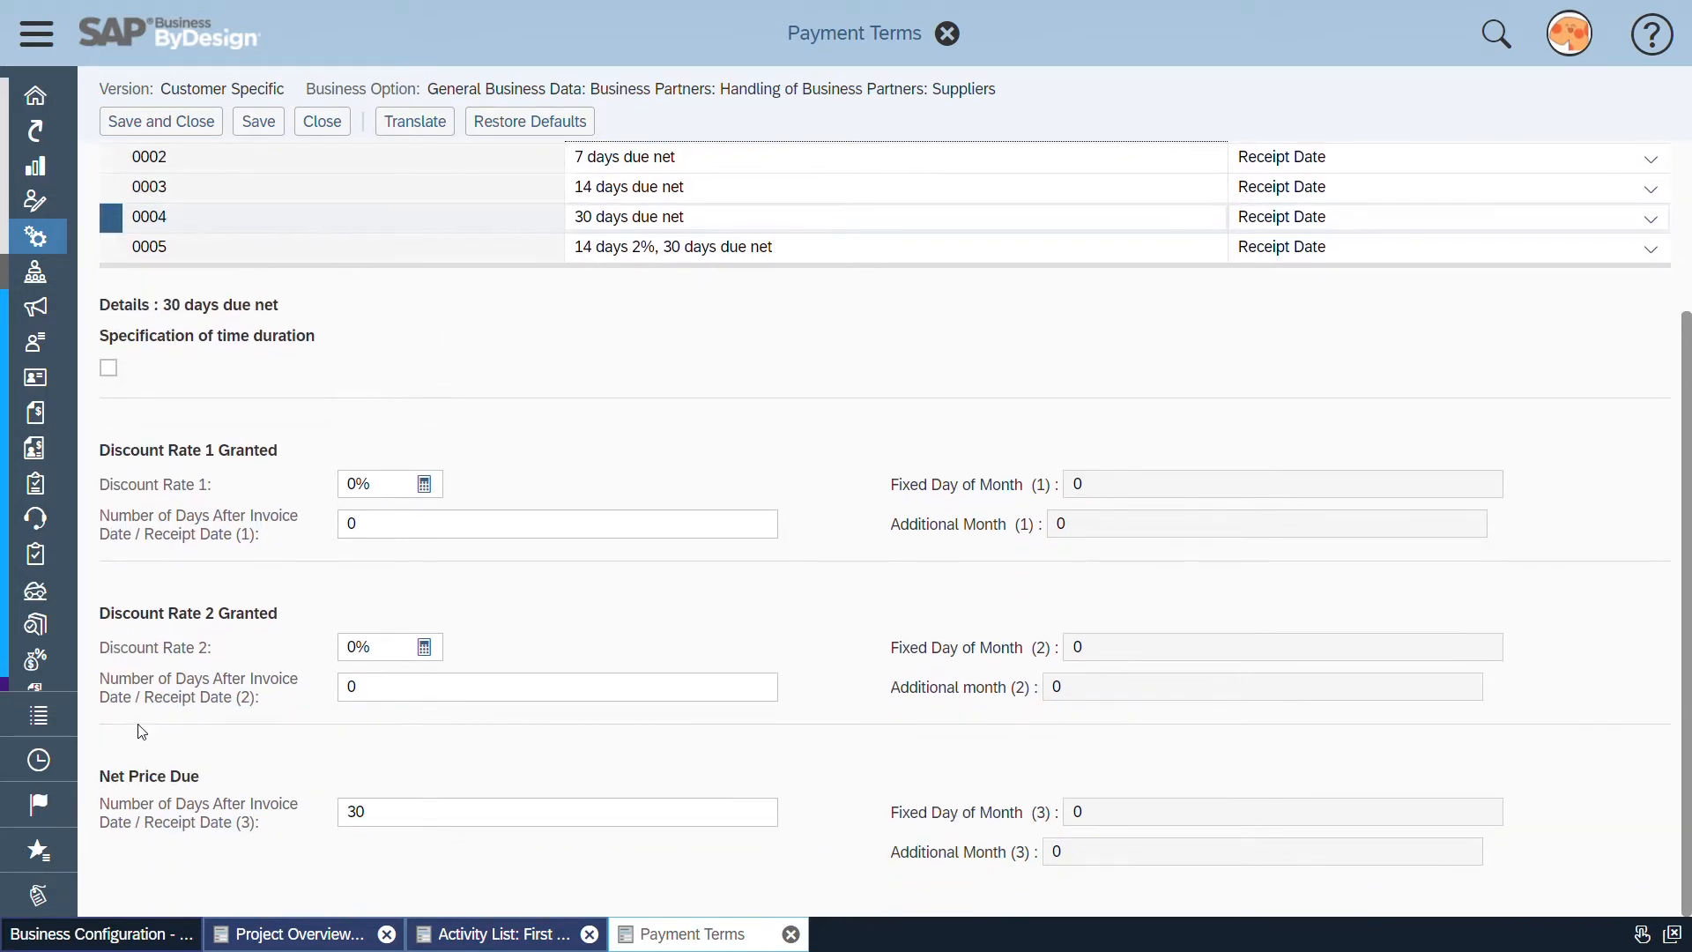
{"action": "left_click", "coordinate": [359, 821]}
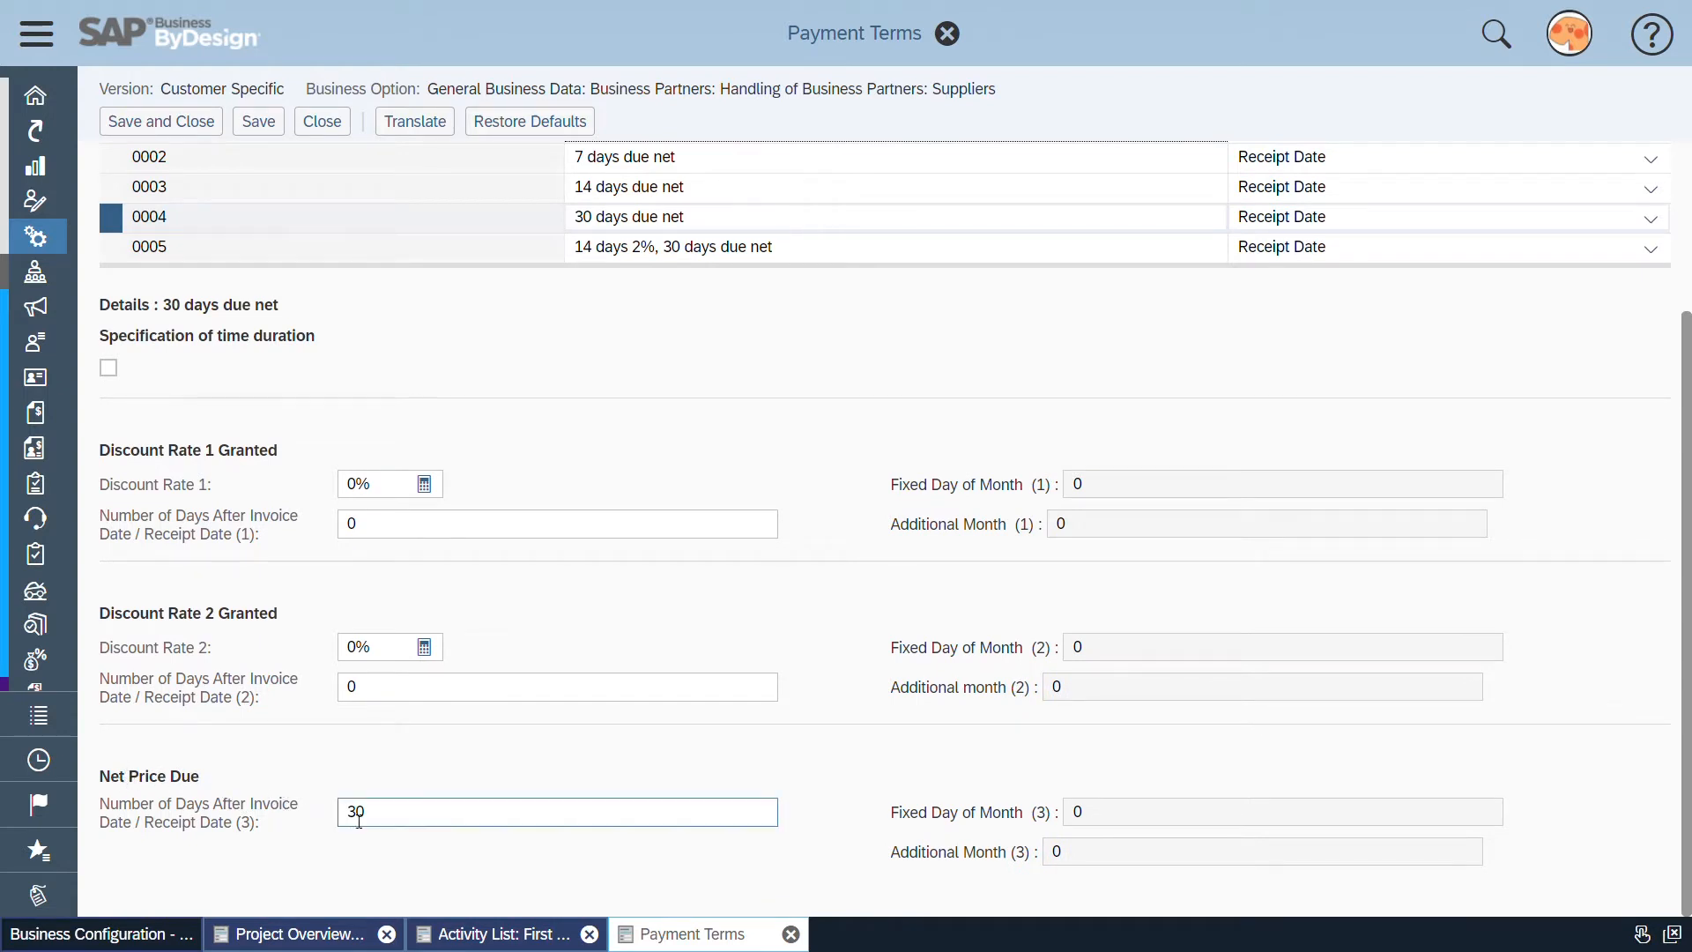
{"action": "double_click", "coordinate": [349, 821]}
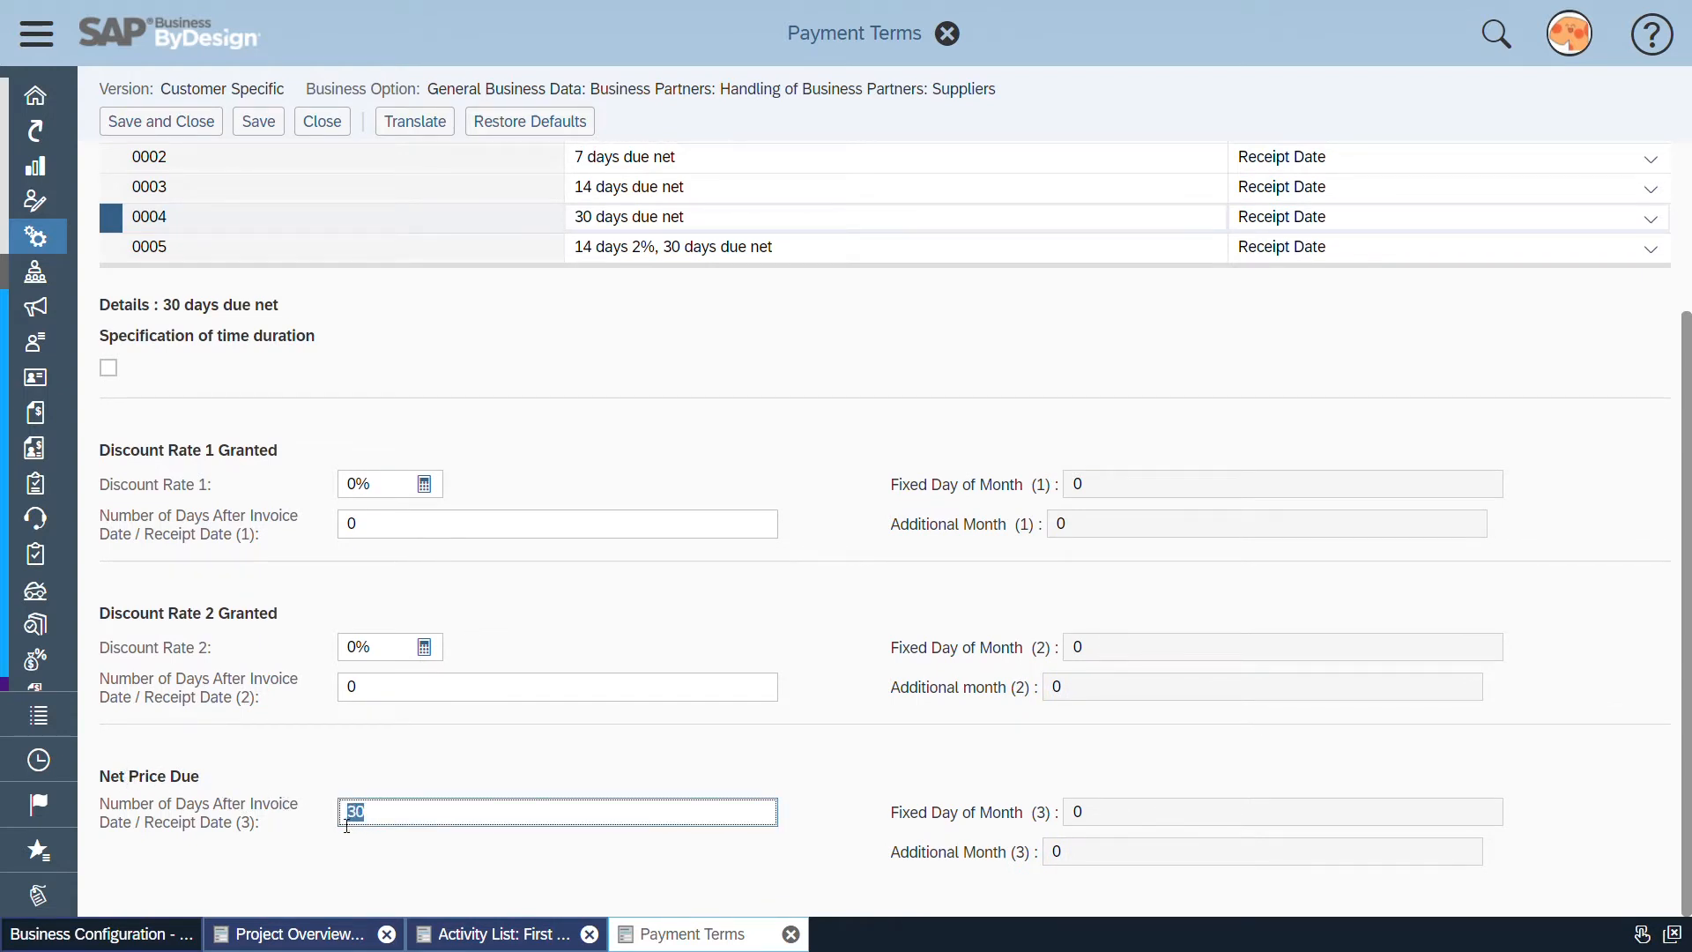
{"action": "left_click", "coordinate": [109, 783]}
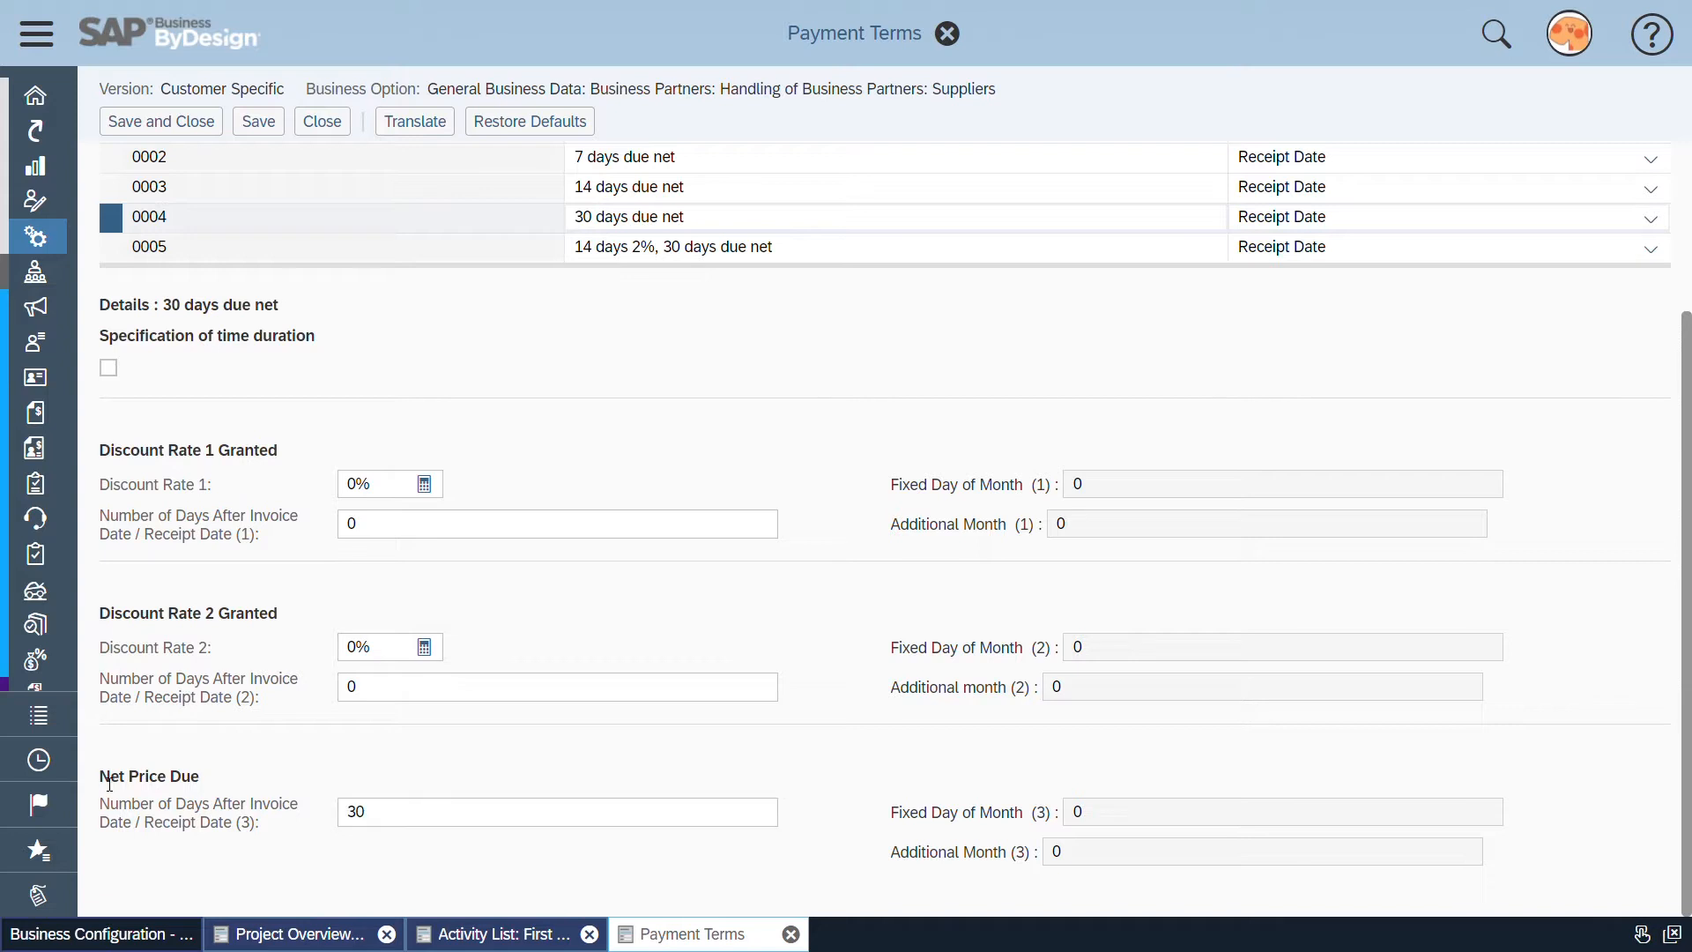
{"action": "left_click_drag", "start_coordinate": [109, 783], "coordinate": [203, 780]}
{"action": "left_click", "coordinate": [252, 811]}
{"action": "scroll", "coordinate": [230, 822], "scroll_direction": "up", "scroll_amount": 3}
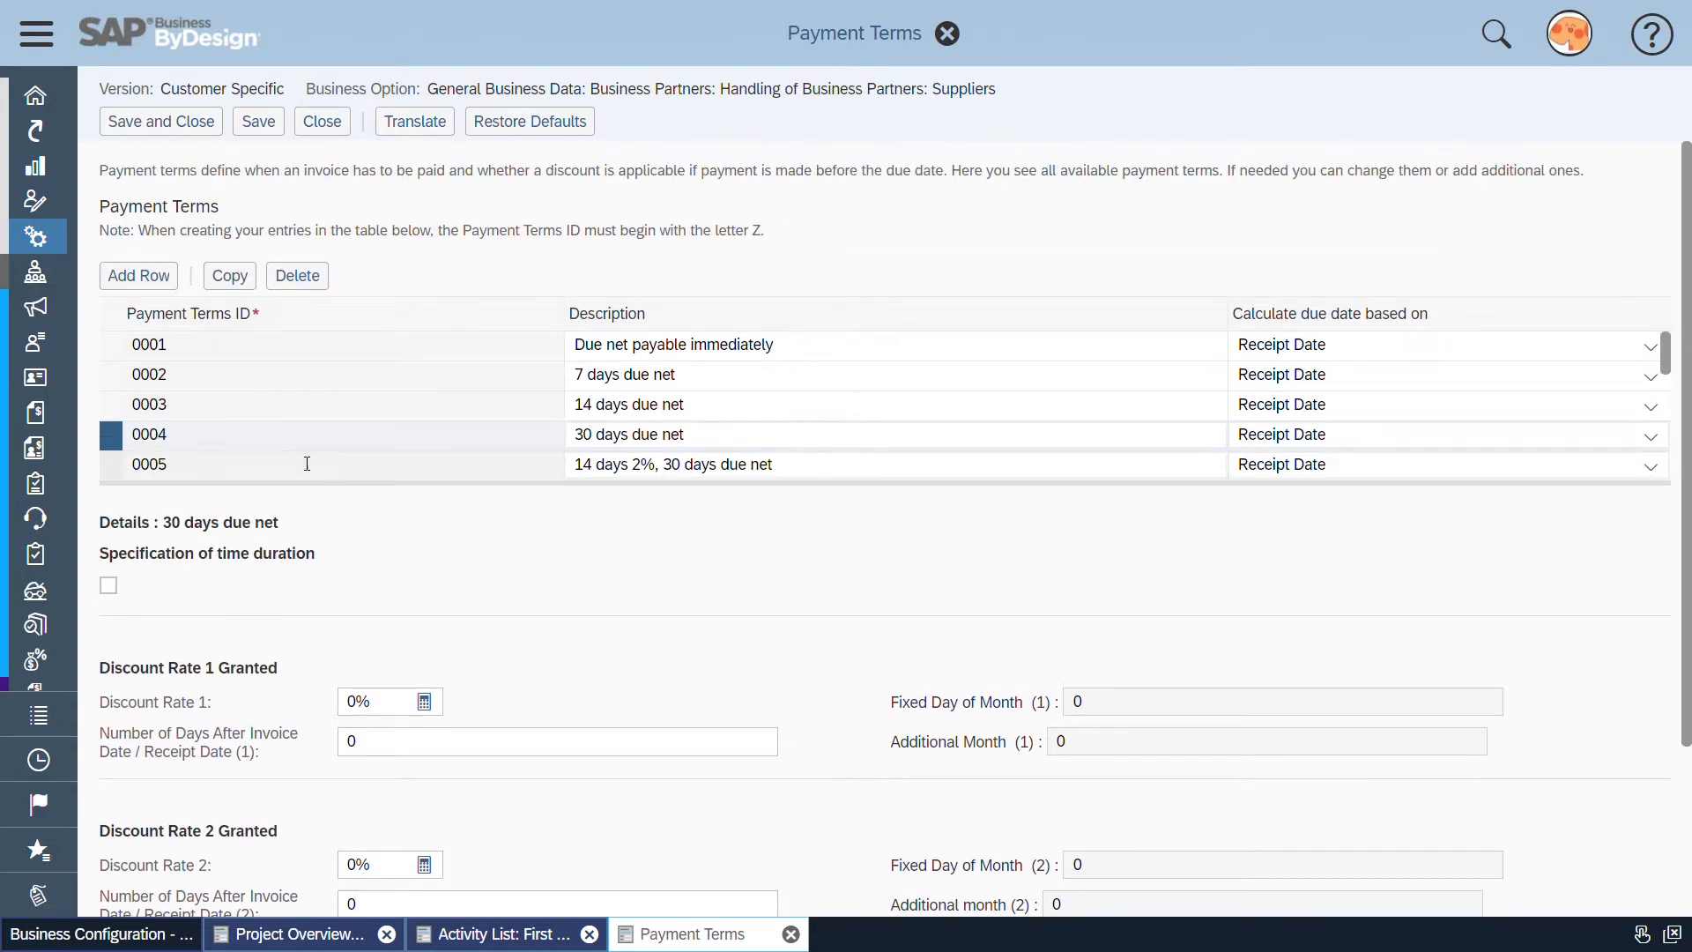
Select payment term 0007 and compare its description with its discount and net price due details
{"action": "scroll", "coordinate": [309, 454], "scroll_direction": "down", "scroll_amount": 1}
{"action": "left_click", "coordinate": [334, 447]}
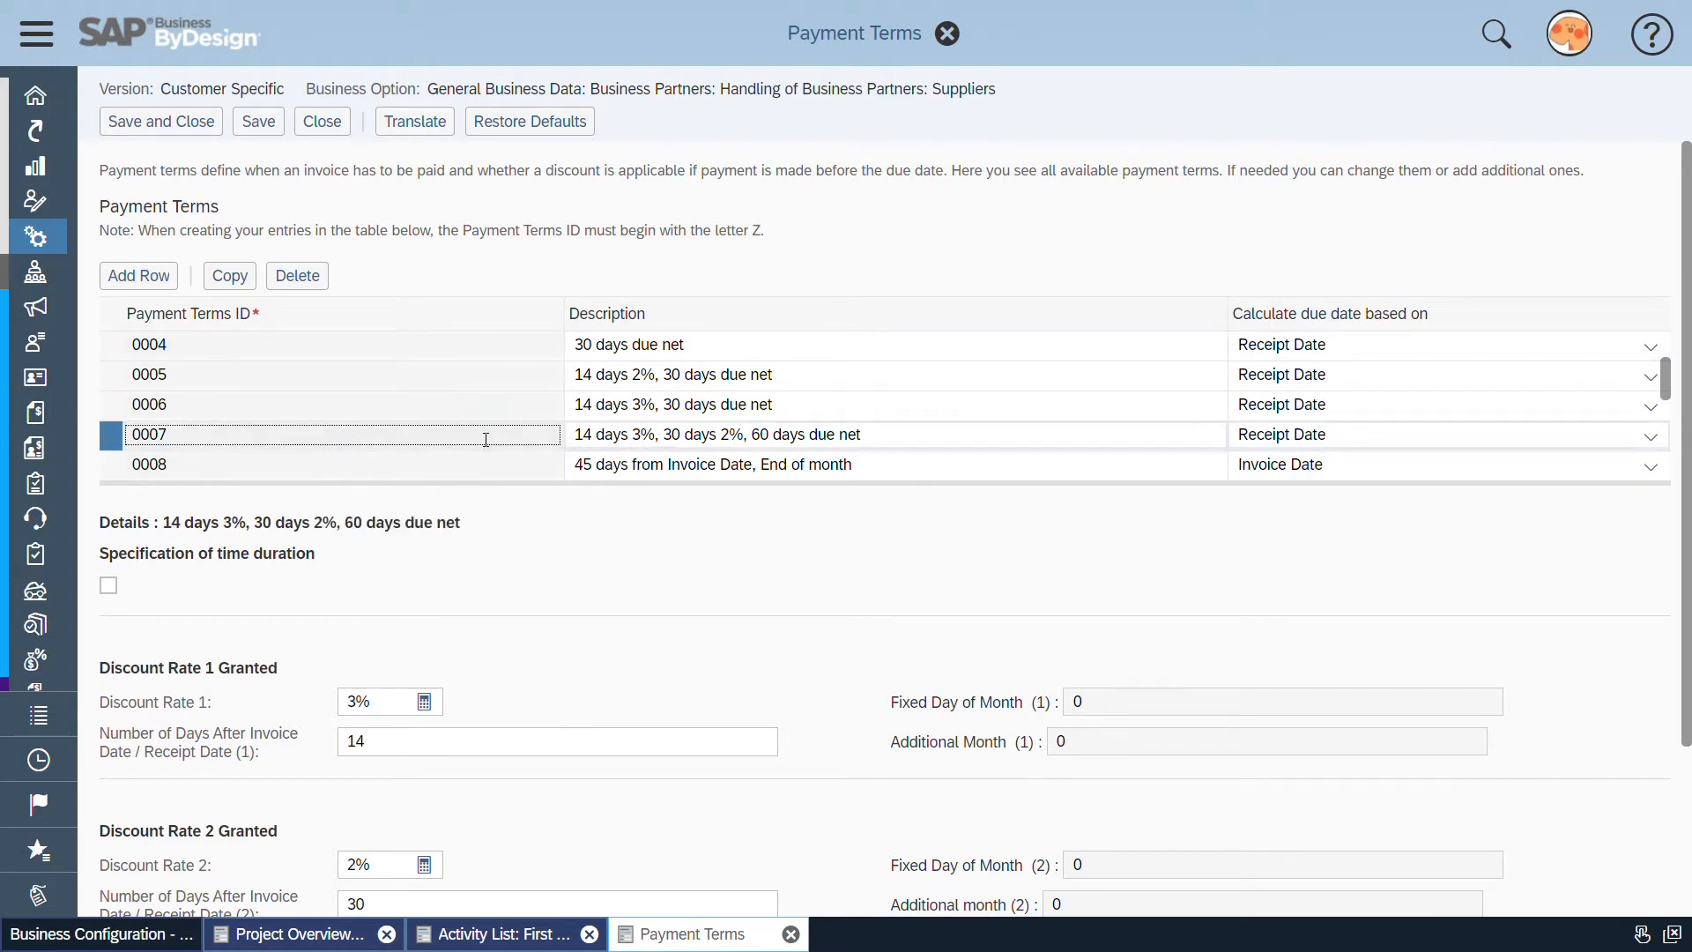
{"action": "left_click_drag", "start_coordinate": [574, 438], "coordinate": [880, 438]}
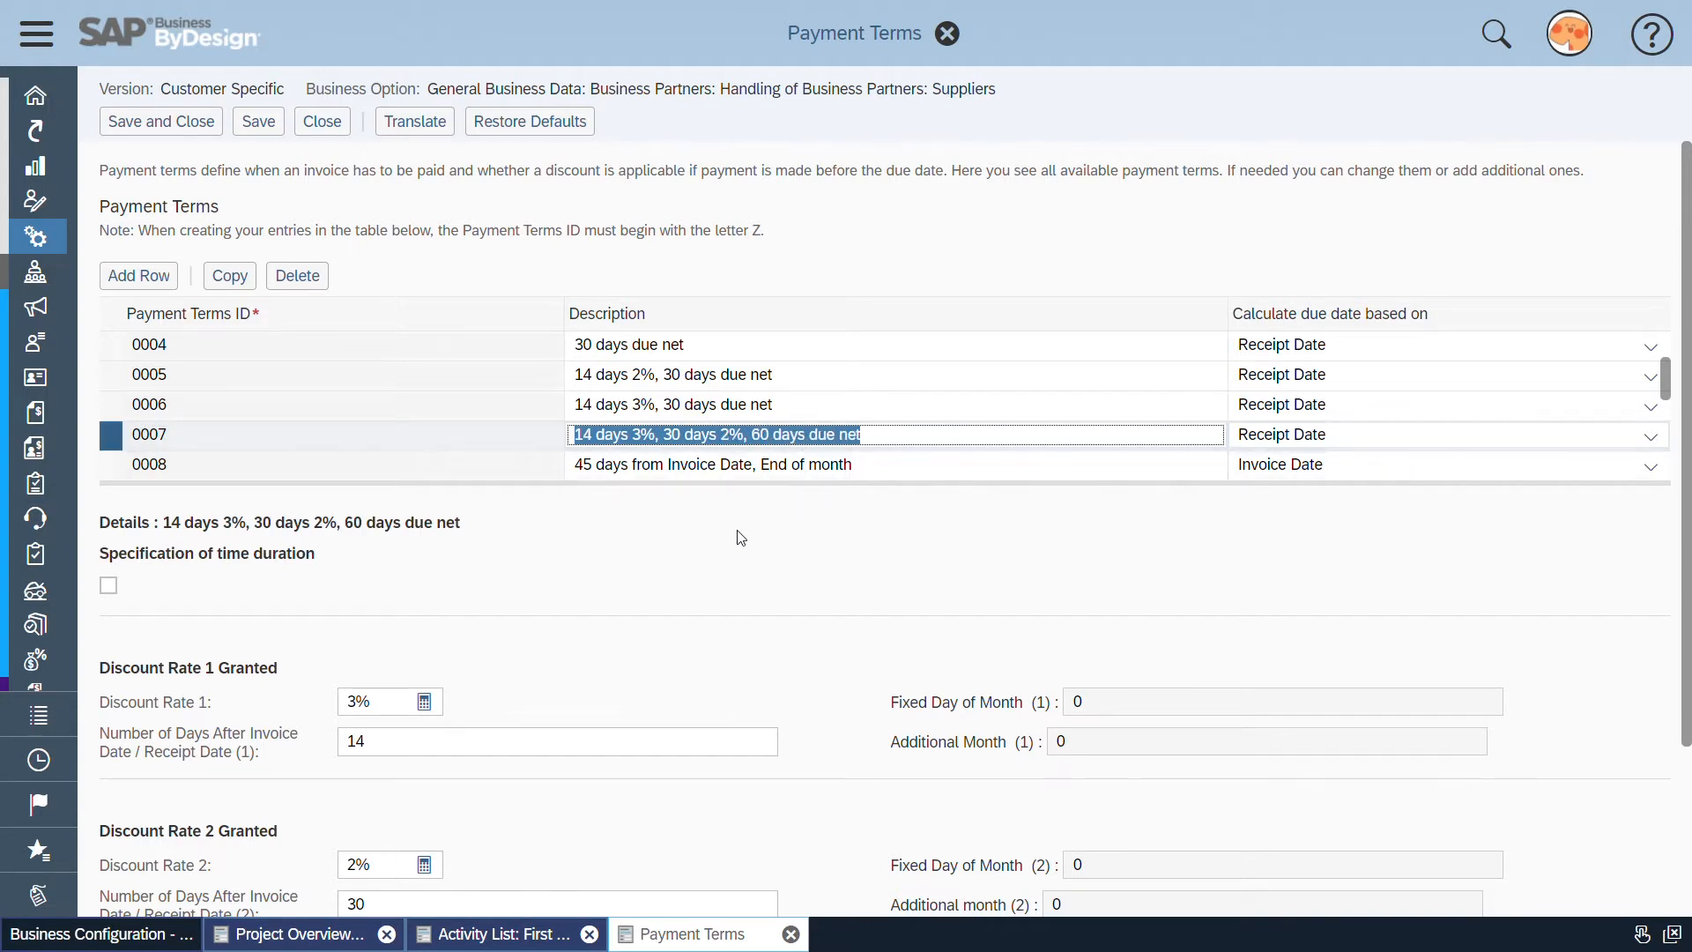
{"action": "left_click", "coordinate": [649, 593]}
{"action": "scroll", "coordinate": [649, 593], "scroll_direction": "down", "scroll_amount": 2}
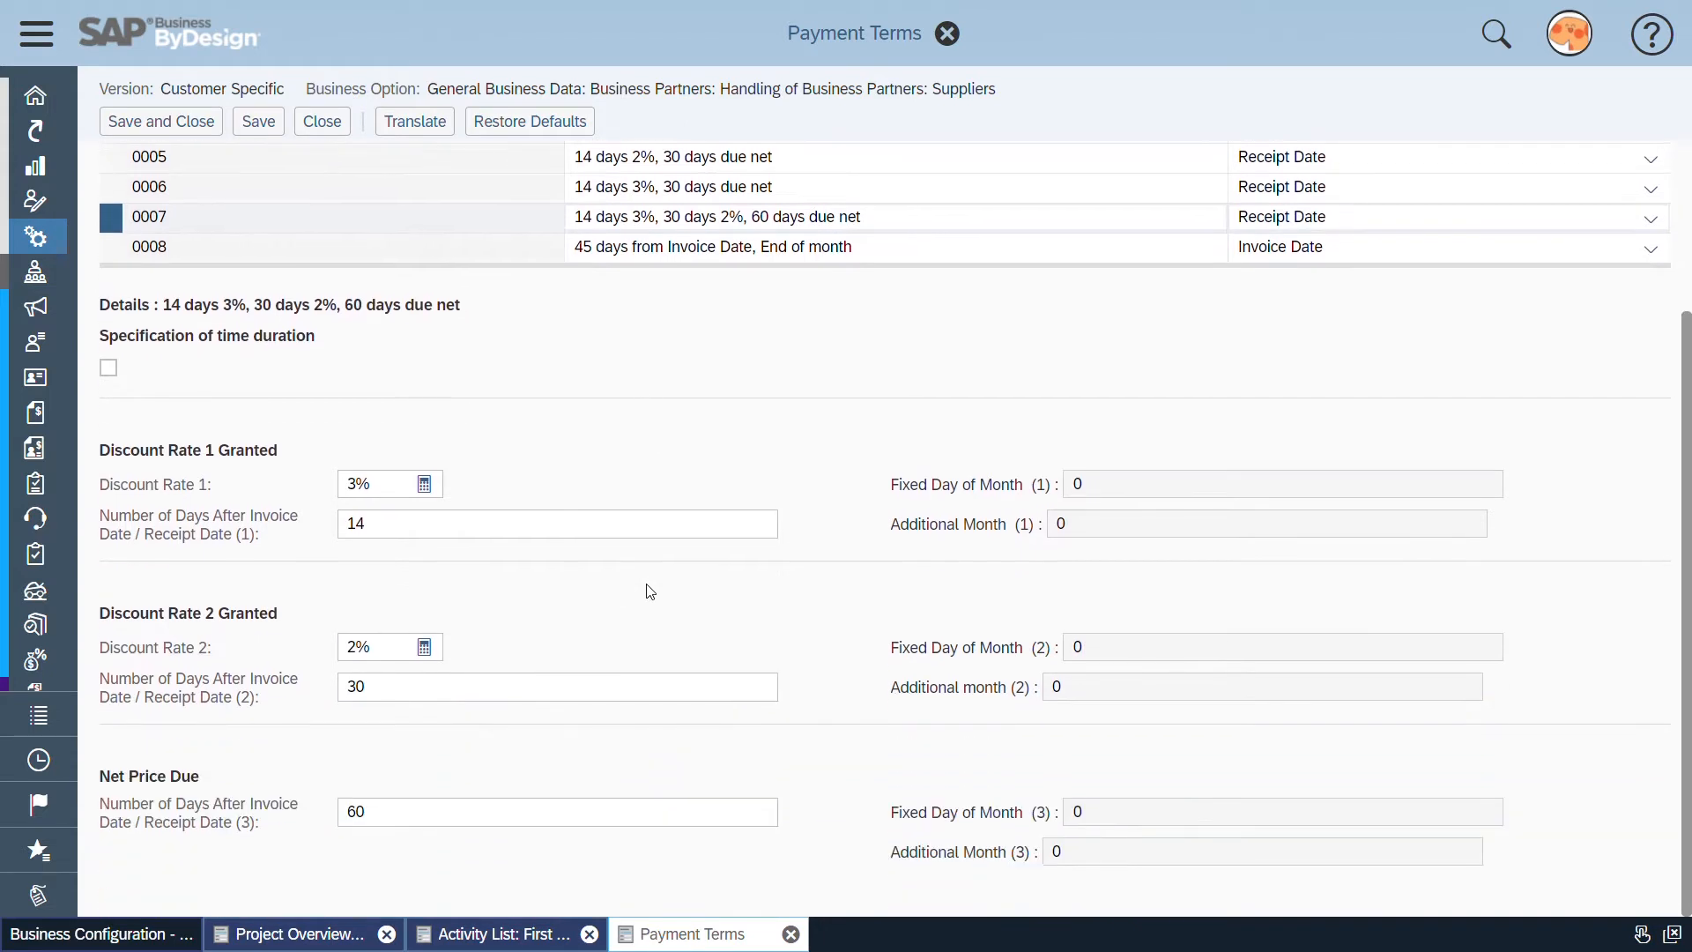
{"action": "scroll", "coordinate": [647, 591], "scroll_direction": "up", "scroll_amount": 1}
{"action": "scroll", "coordinate": [645, 587], "scroll_direction": "down", "scroll_amount": 1}
{"action": "scroll", "coordinate": [579, 558], "scroll_direction": "up", "scroll_amount": 1}
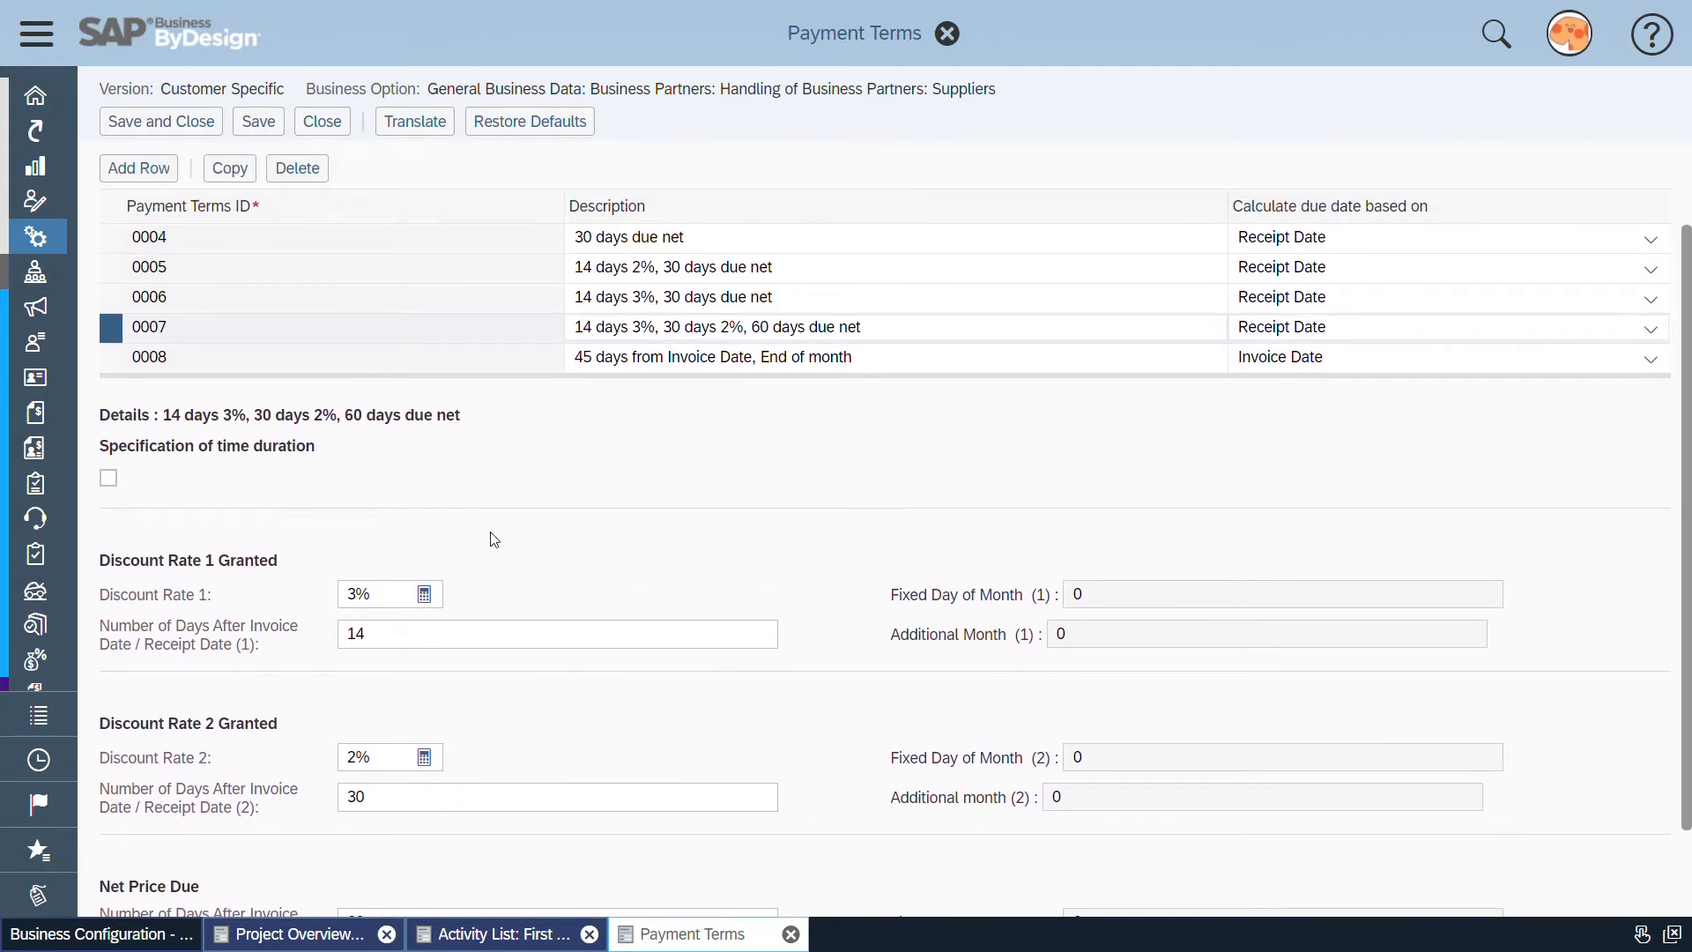
Examine both discount rates of payment term 0007, their day limits, and the days until the net price is due
{"action": "double_click", "coordinate": [358, 596]}
{"action": "scroll", "coordinate": [280, 603], "scroll_direction": "down", "scroll_amount": 2}
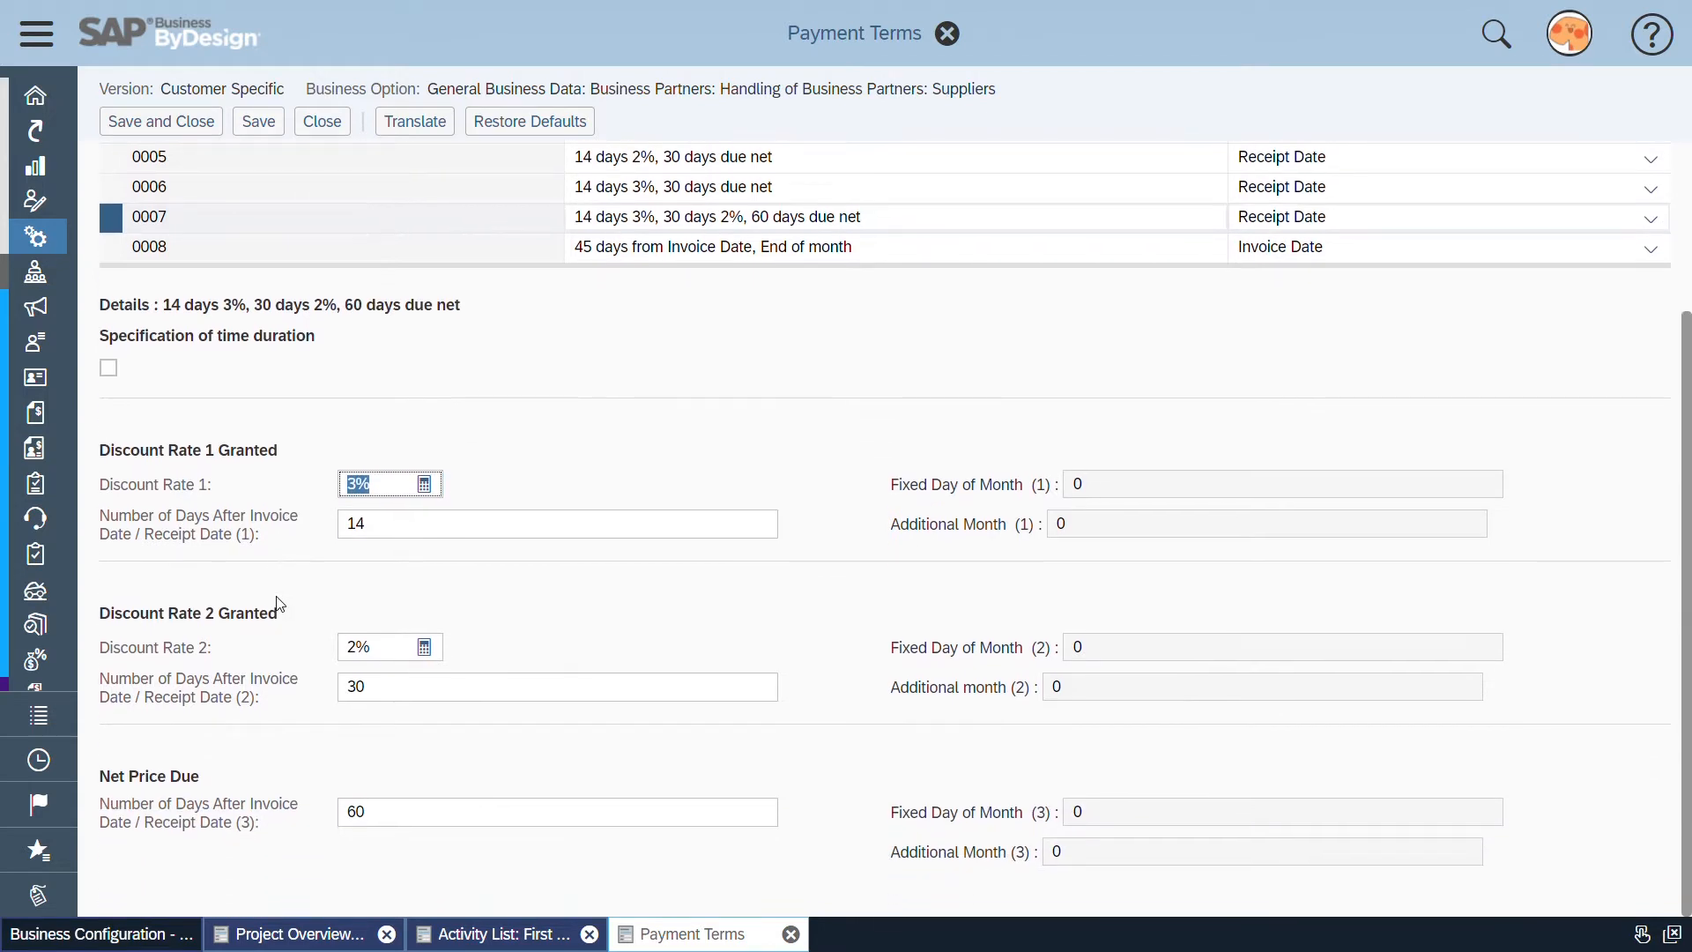
{"action": "double_click", "coordinate": [355, 687]}
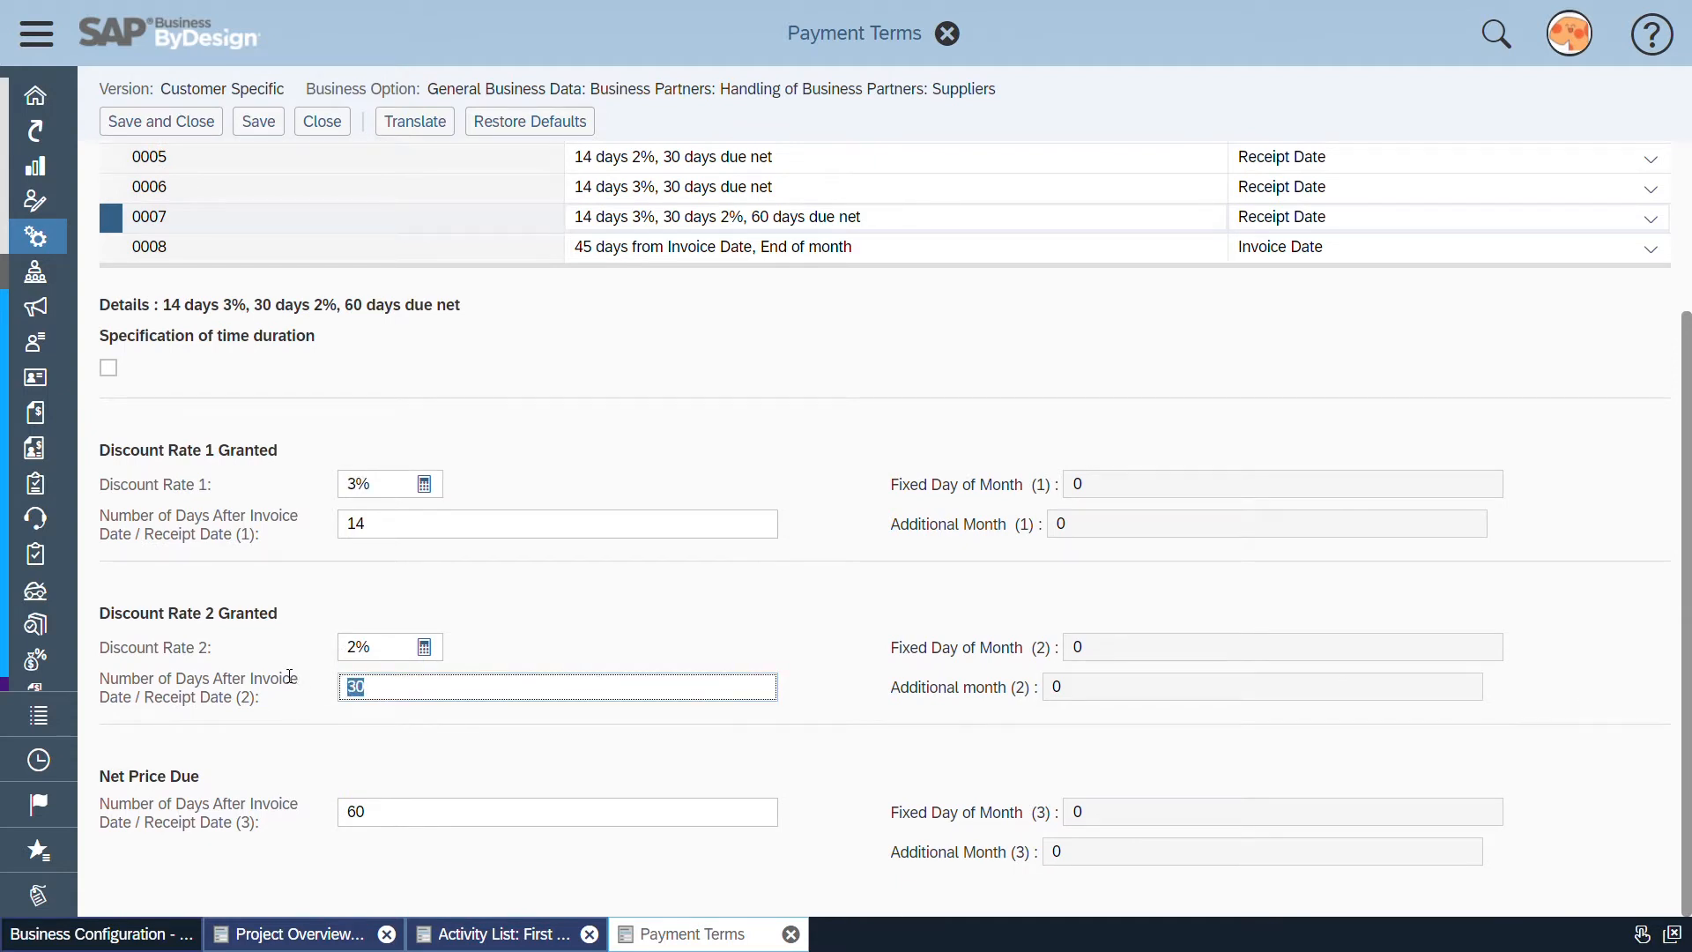
{"action": "left_click_drag", "start_coordinate": [372, 652], "coordinate": [338, 652]}
{"action": "left_click", "coordinate": [239, 649]}
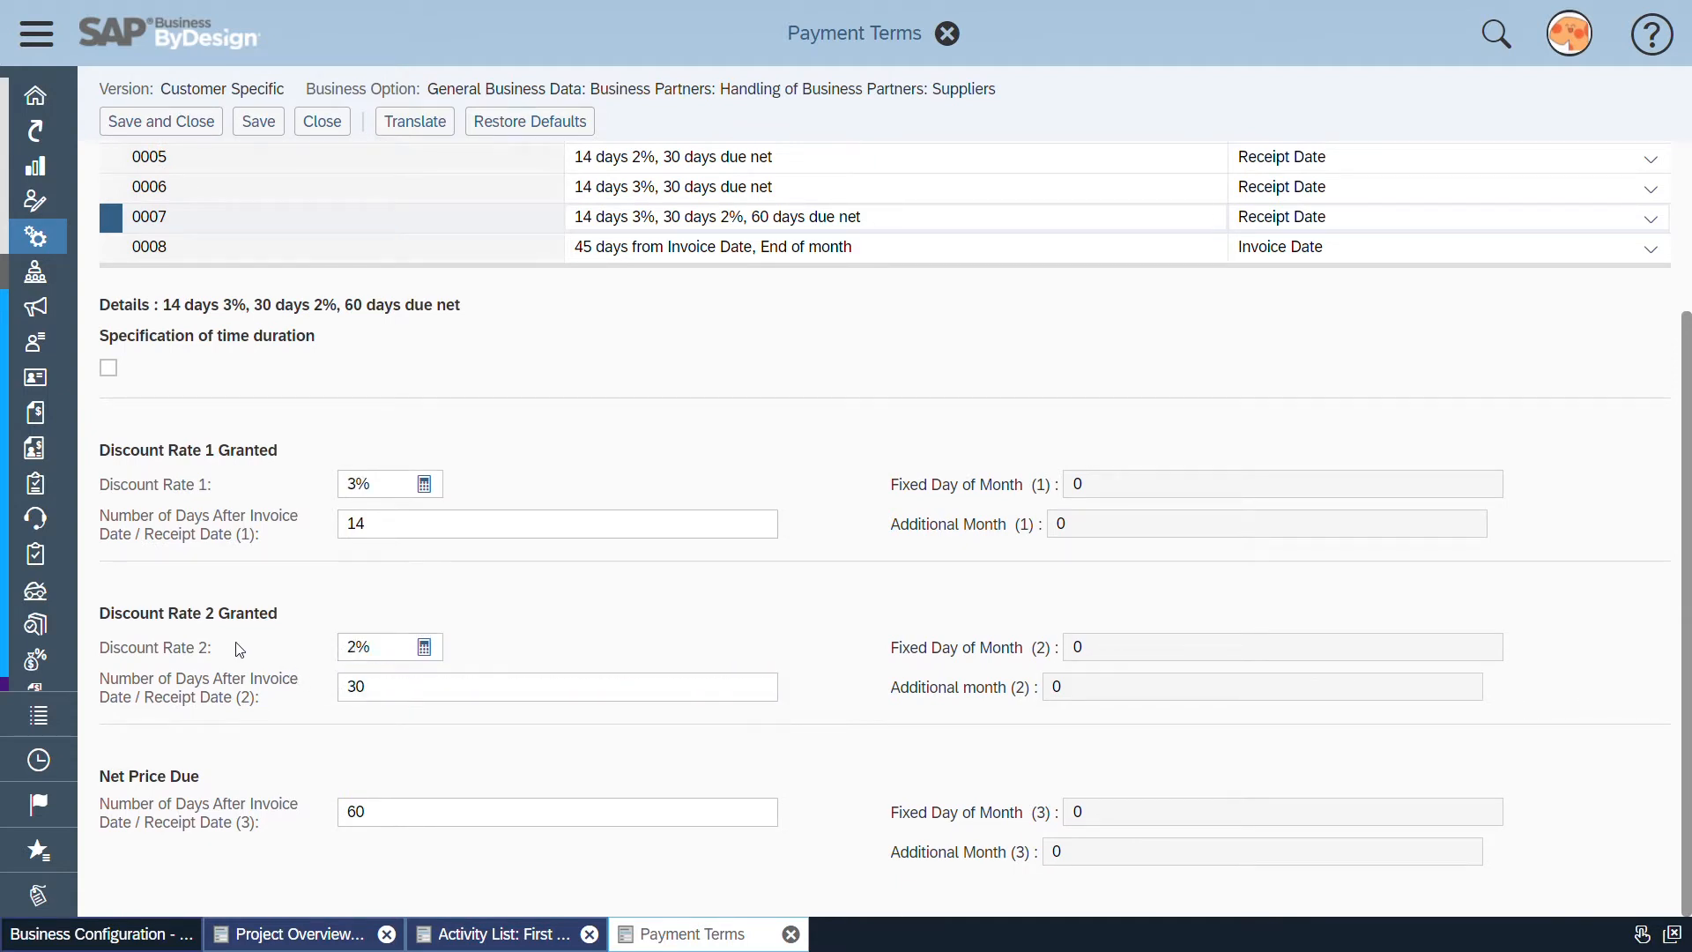
{"action": "left_click_drag", "start_coordinate": [381, 812], "coordinate": [345, 811]}
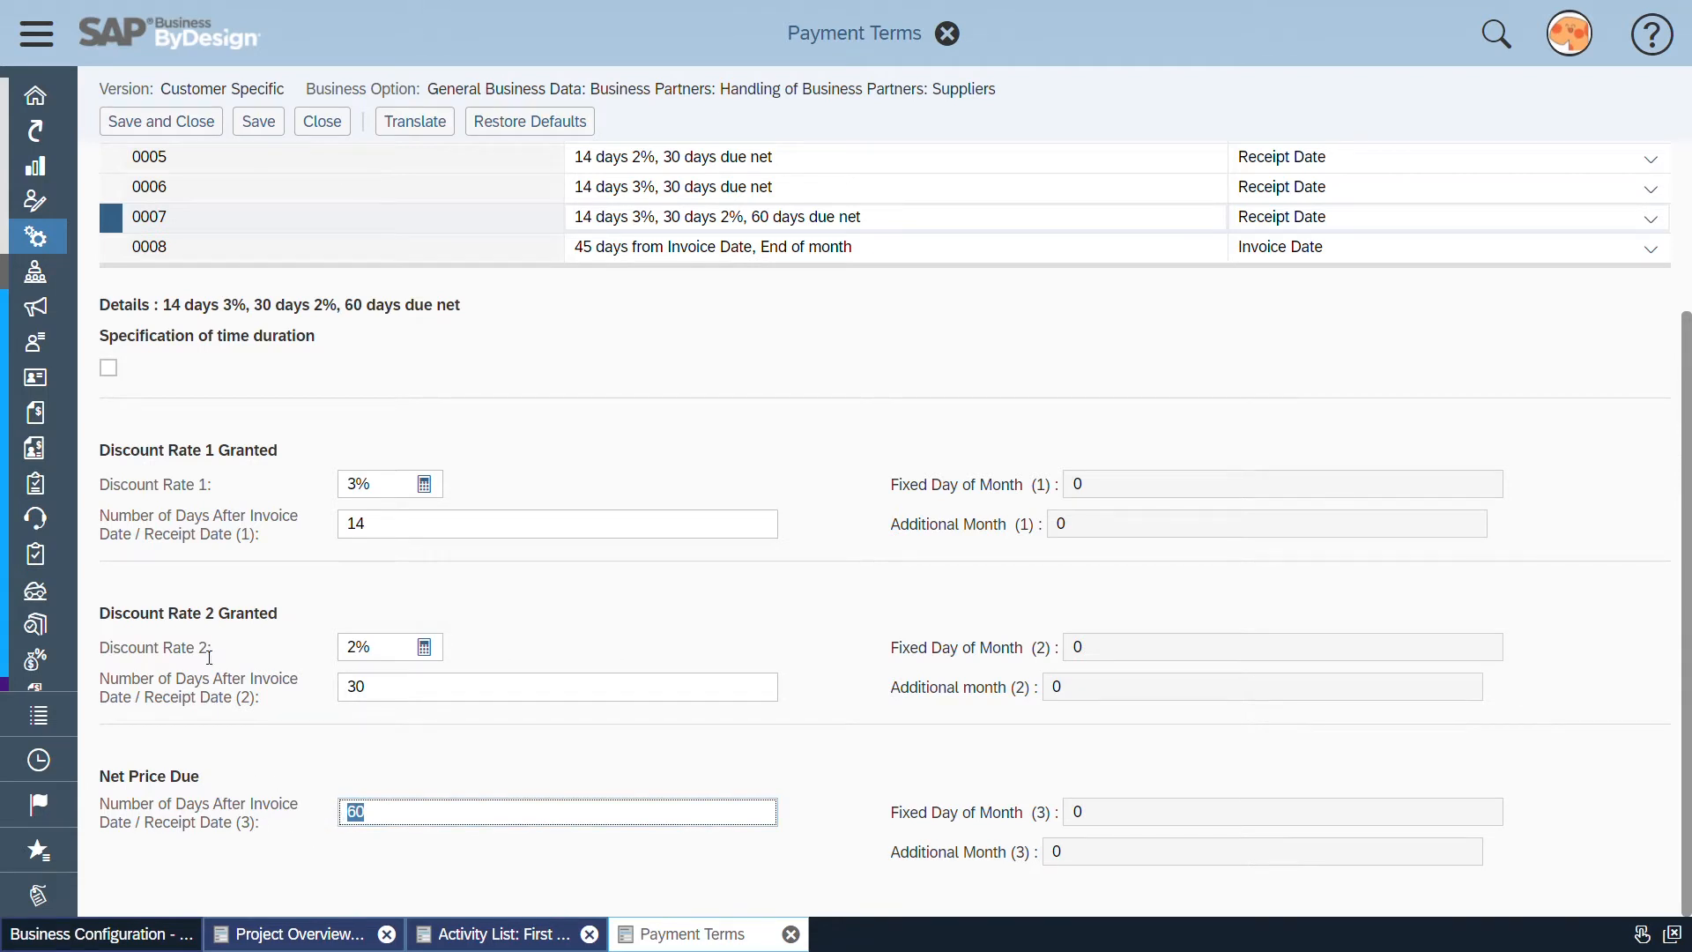
{"action": "left_click", "coordinate": [244, 651]}
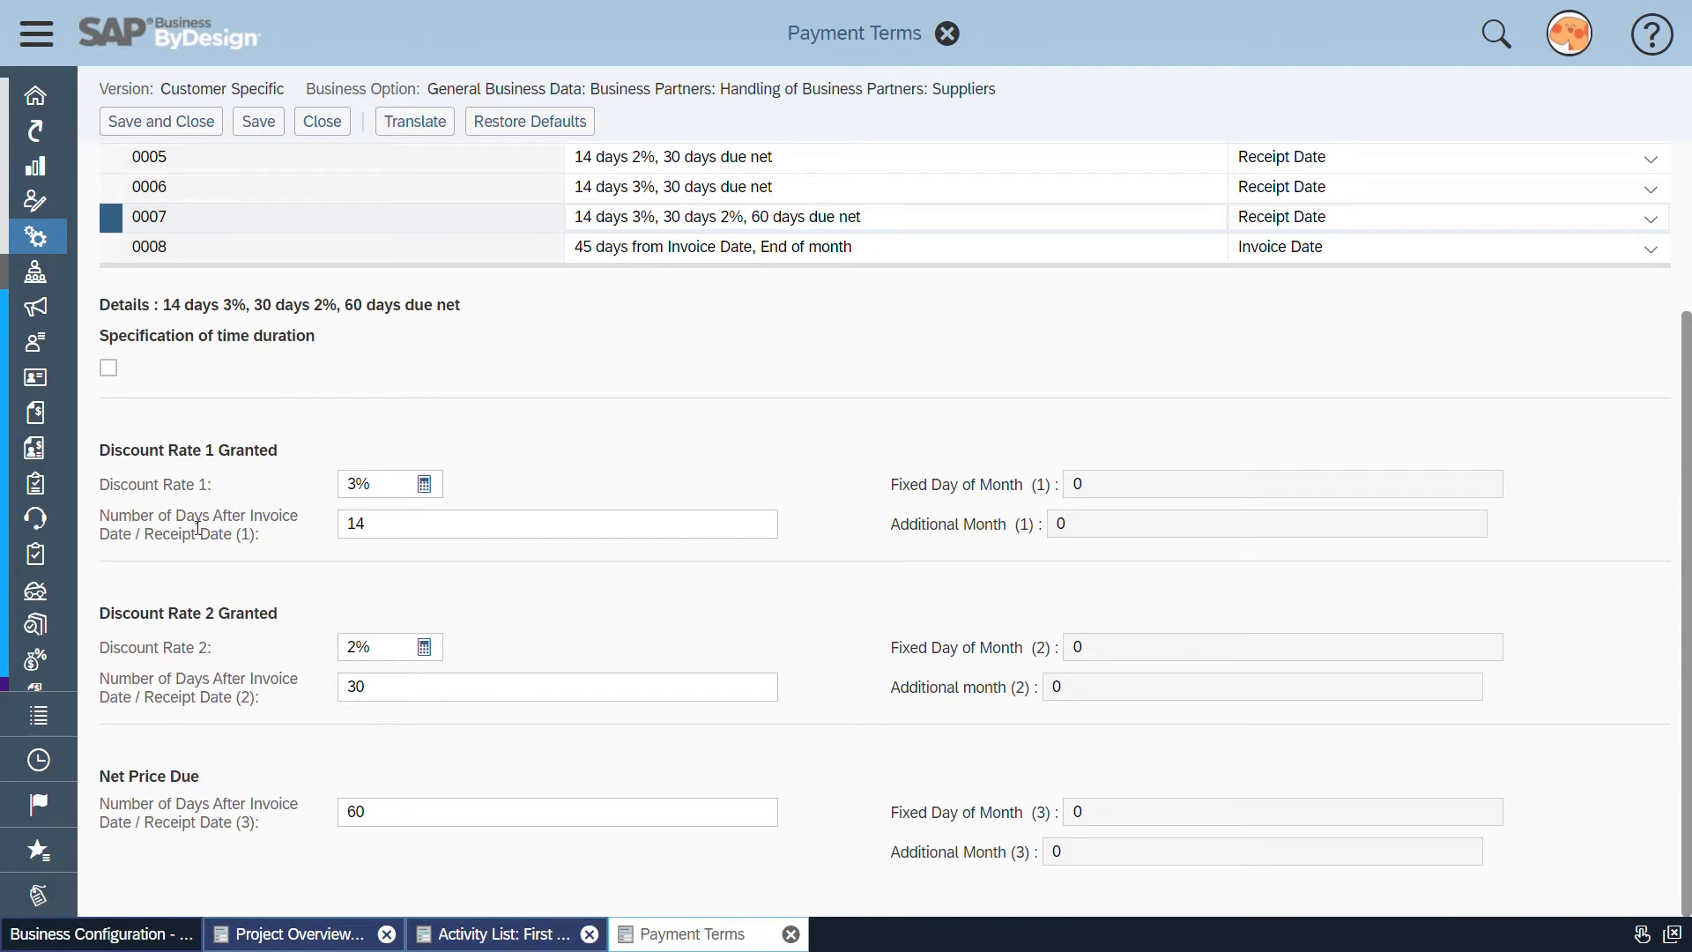
{"action": "left_click_drag", "start_coordinate": [116, 452], "coordinate": [280, 460]}
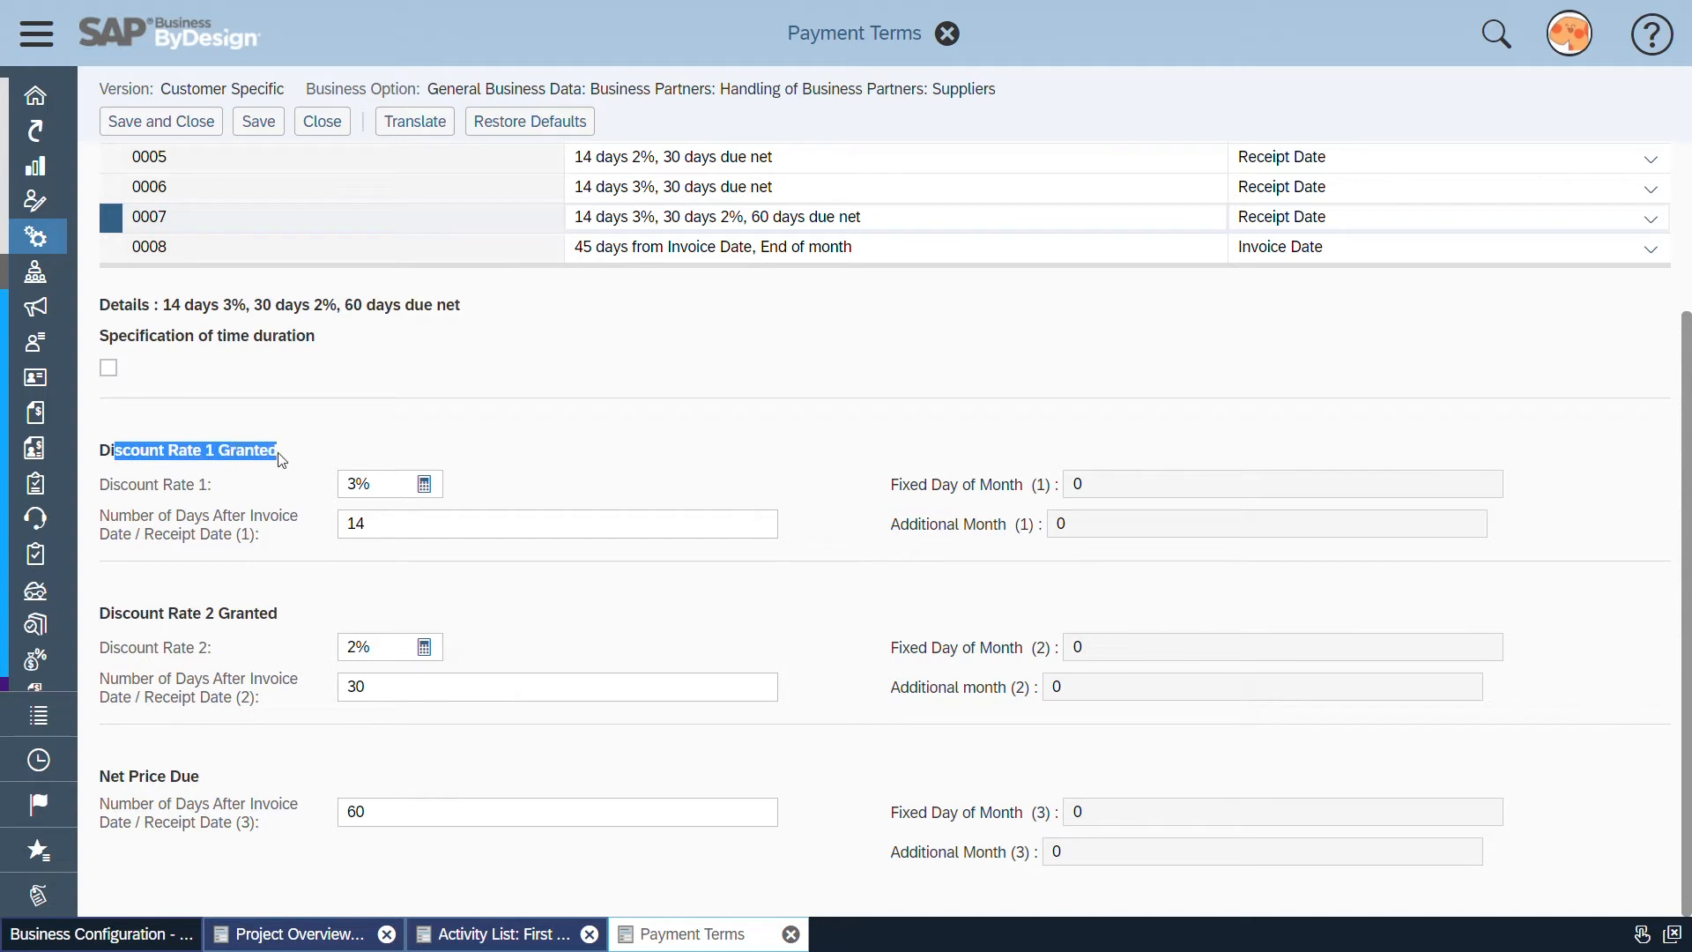
{"action": "left_click", "coordinate": [345, 485]}
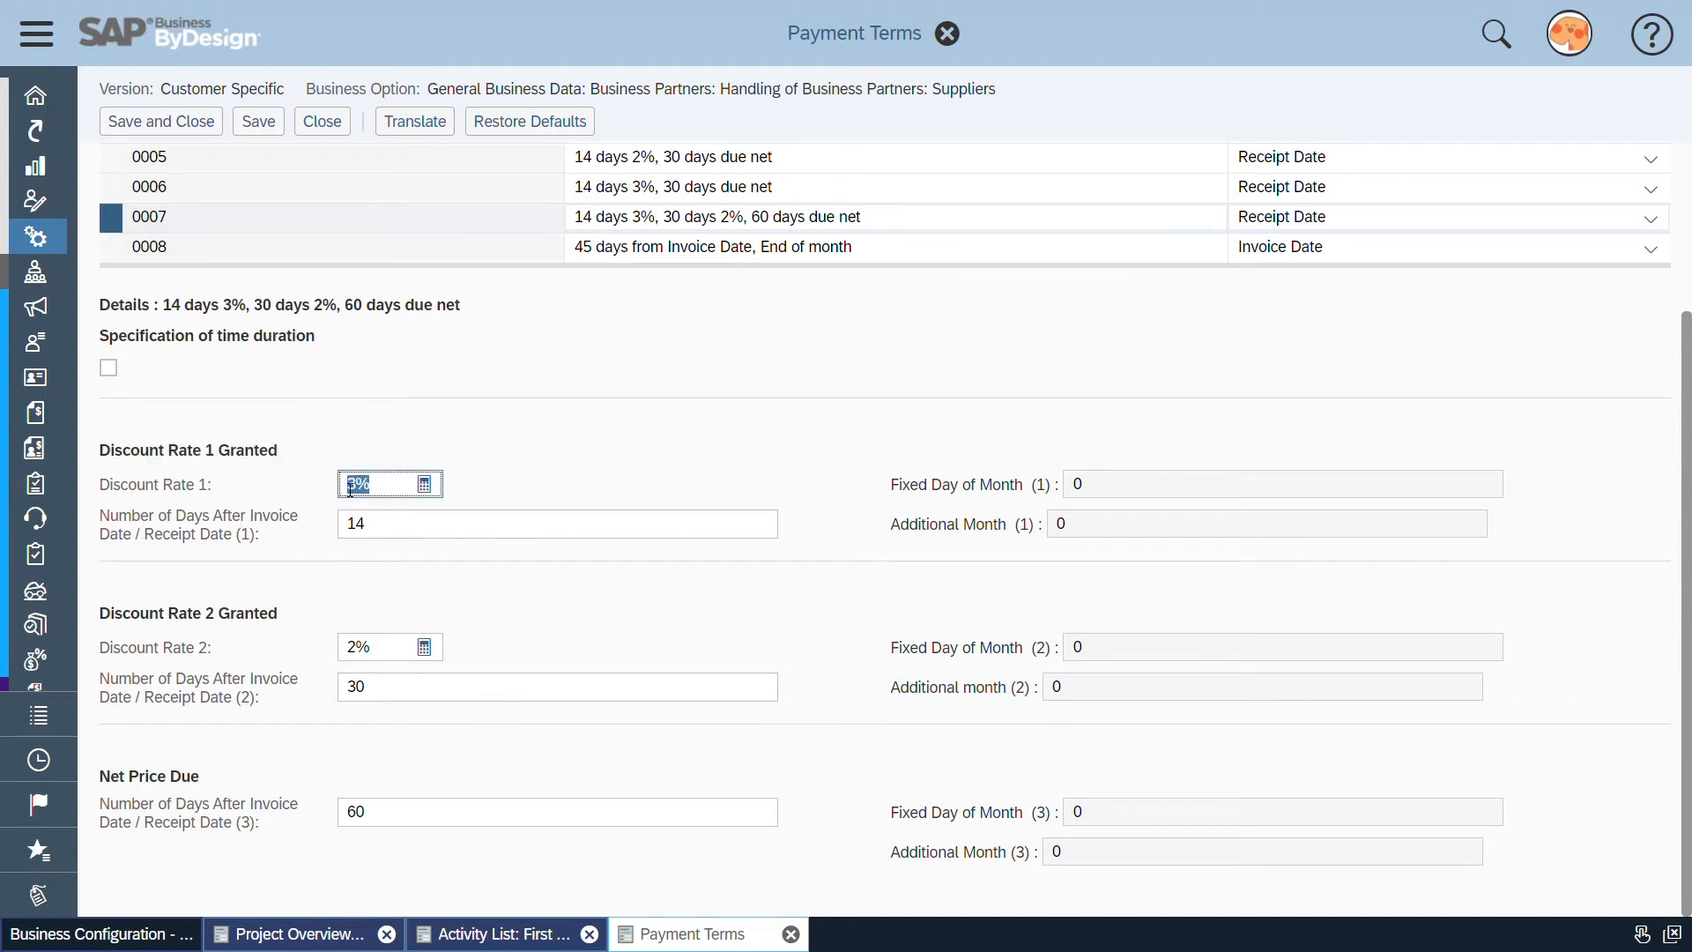
{"action": "left_click_drag", "start_coordinate": [369, 533], "coordinate": [321, 536]}
{"action": "left_click", "coordinate": [282, 554]}
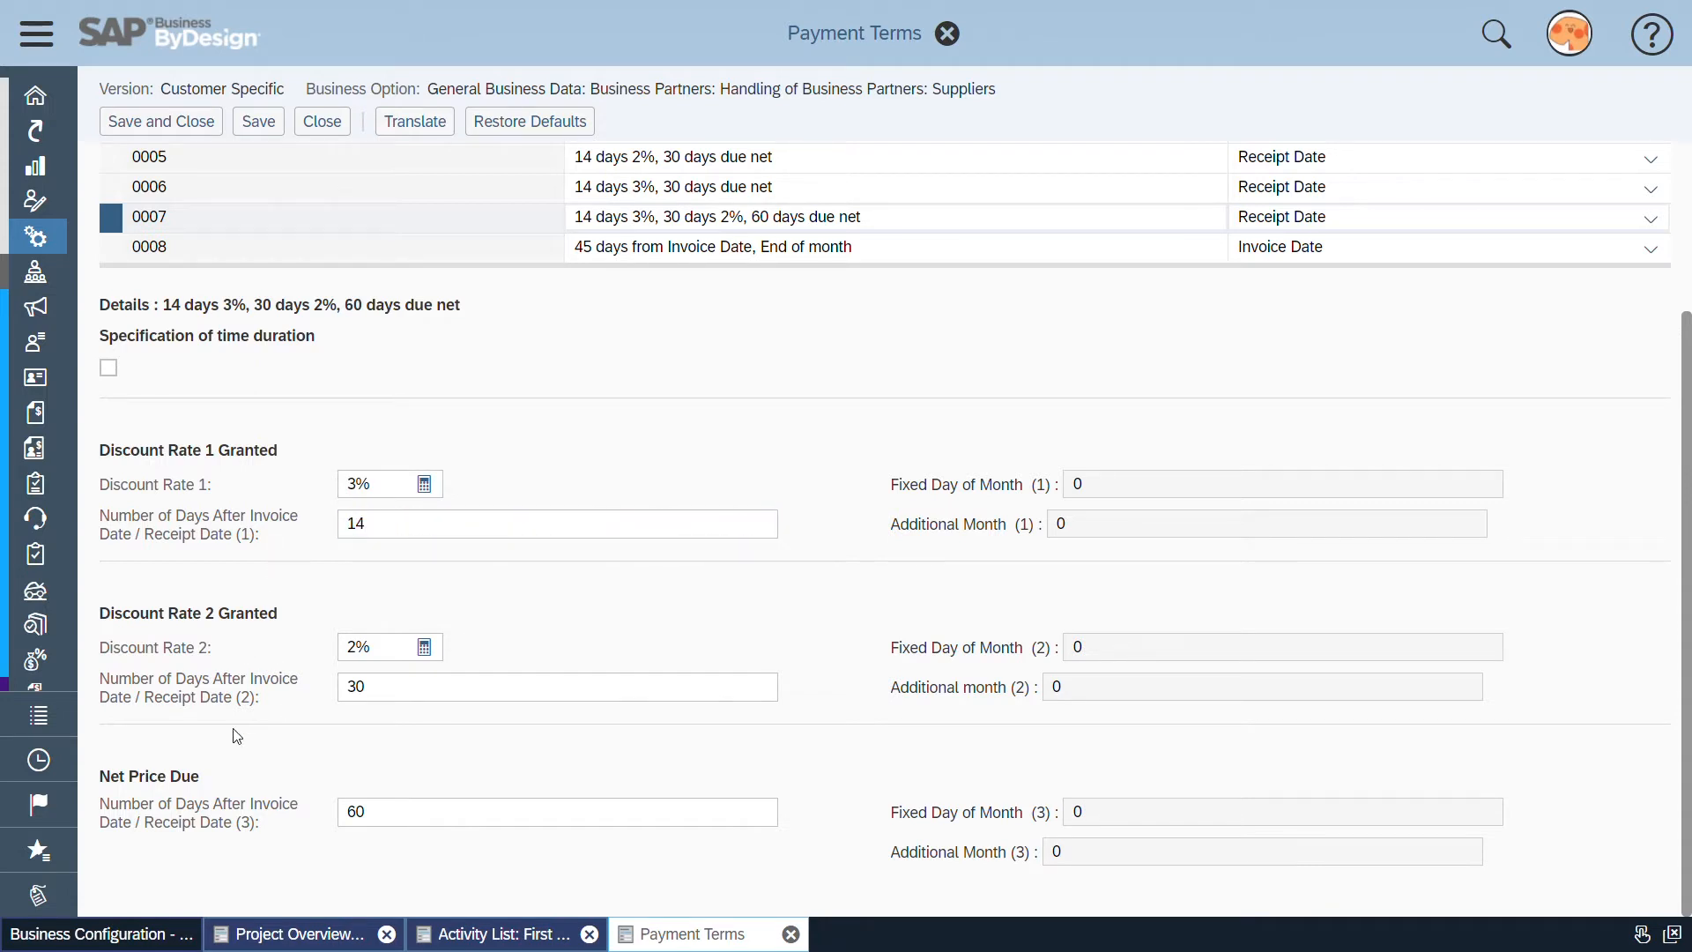
Close the Payment Terms and Suppliers activities to return to the First Implementation activity list
{"action": "scroll", "coordinate": [227, 656], "scroll_direction": "up", "scroll_amount": 3}
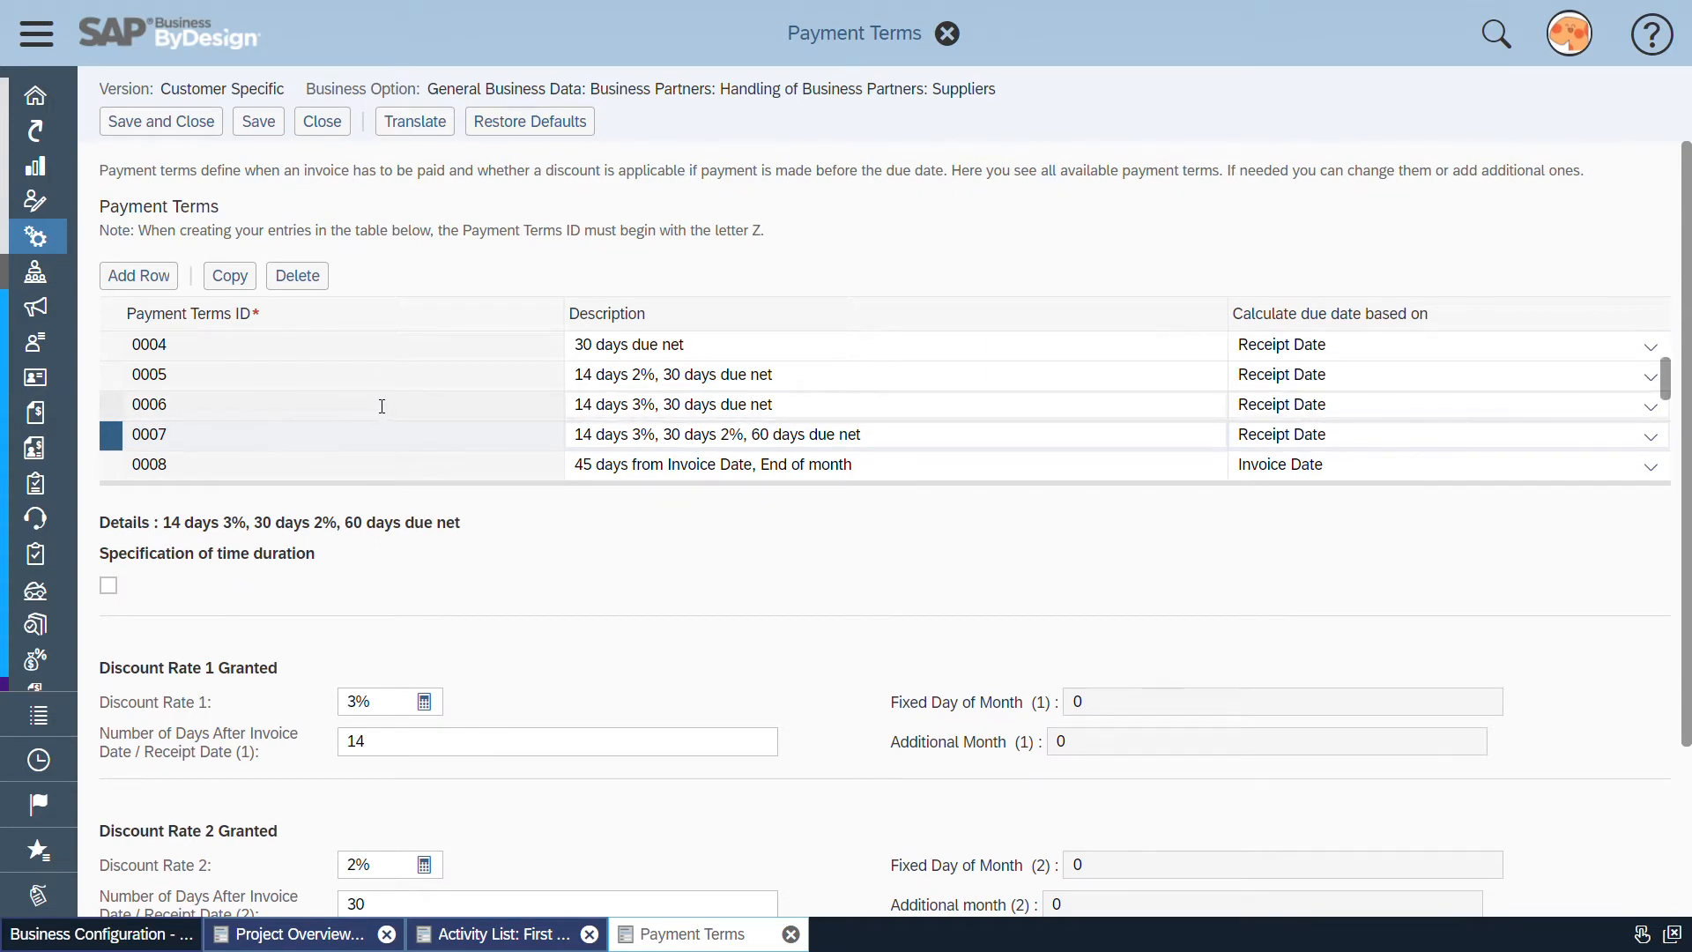
{"action": "scroll", "coordinate": [381, 405], "scroll_direction": "down", "scroll_amount": 2}
{"action": "scroll", "coordinate": [382, 406], "scroll_direction": "down", "scroll_amount": 2}
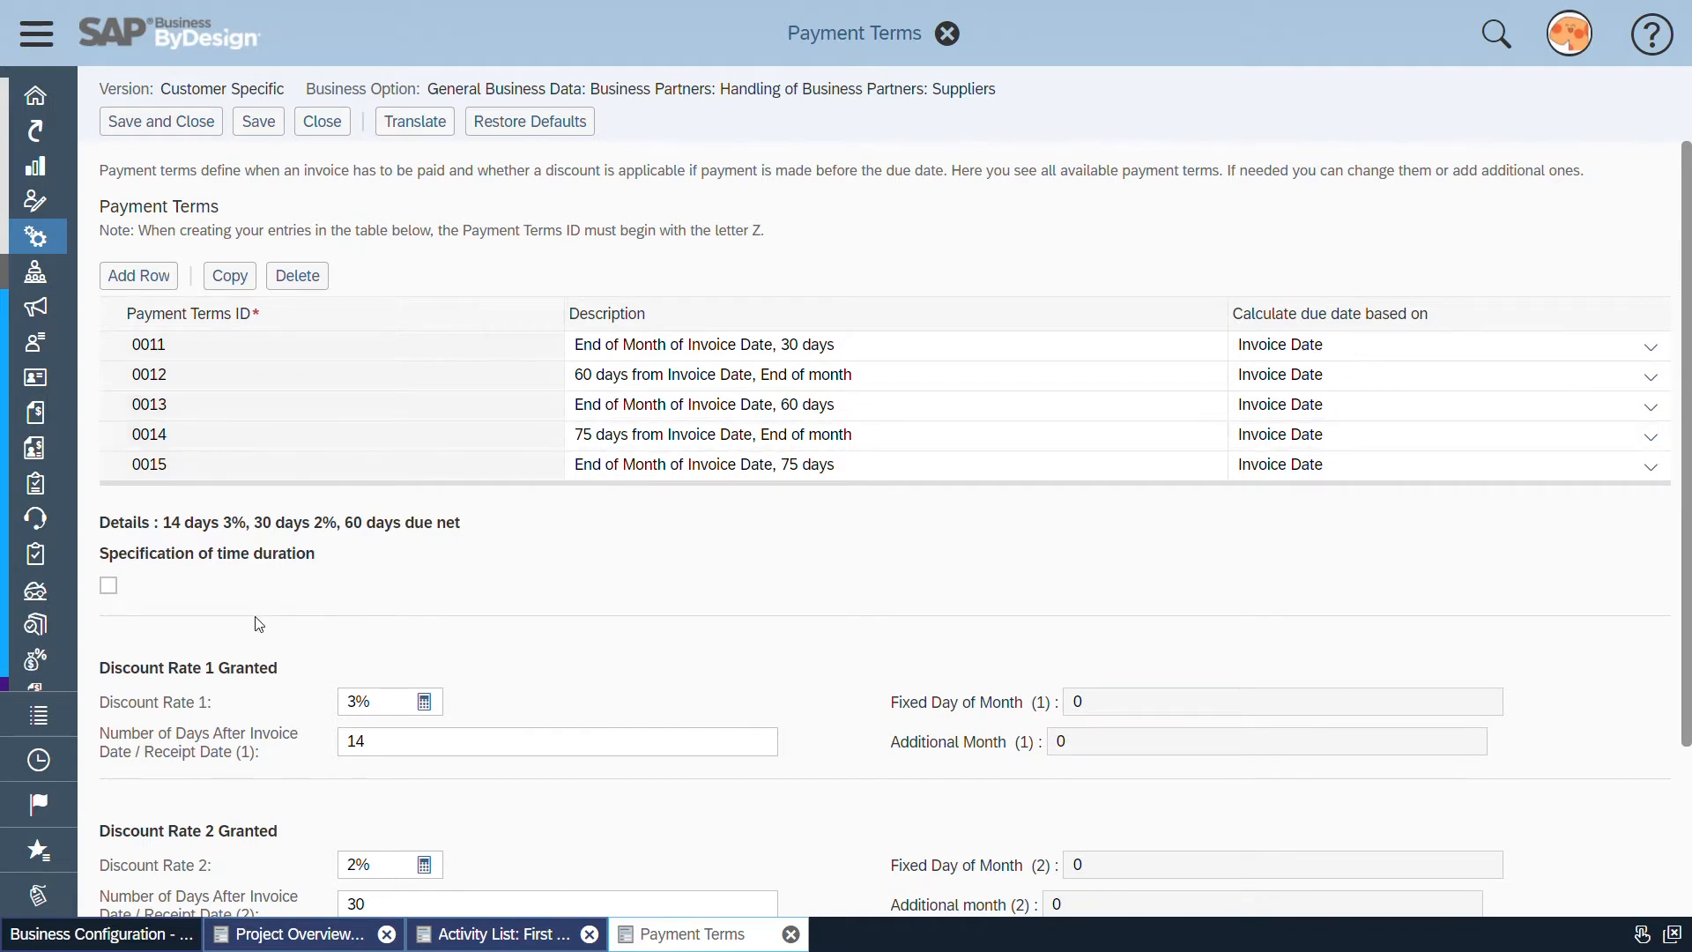
{"action": "left_click", "coordinate": [322, 122]}
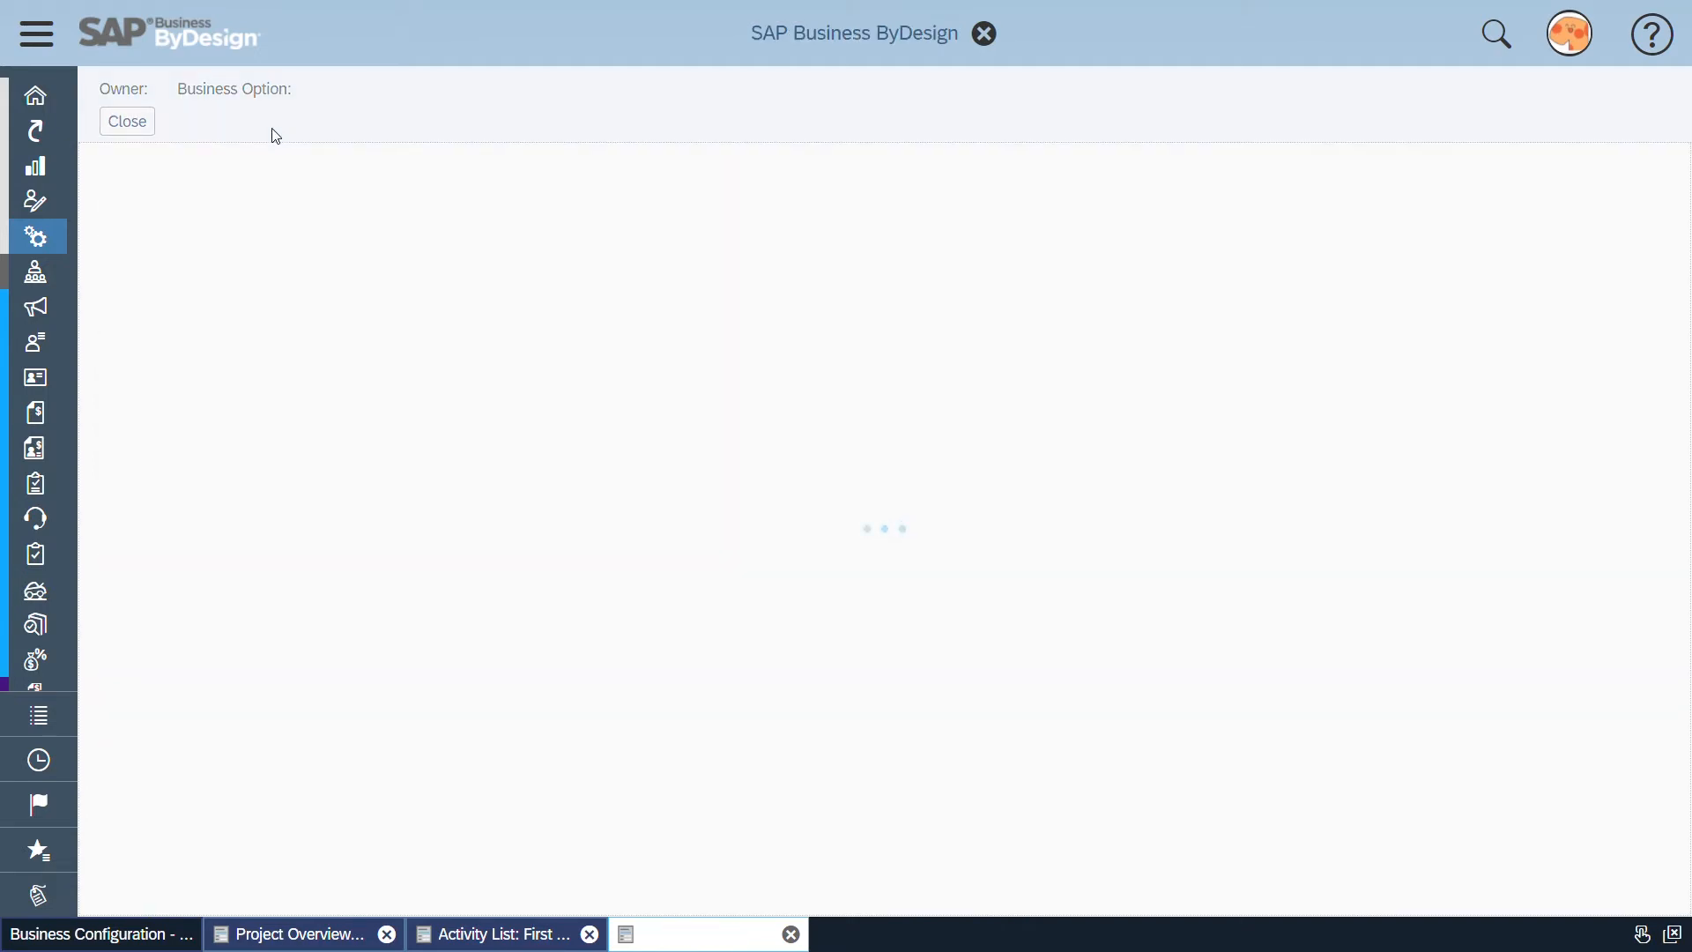
{"action": "left_click", "coordinate": [132, 123]}
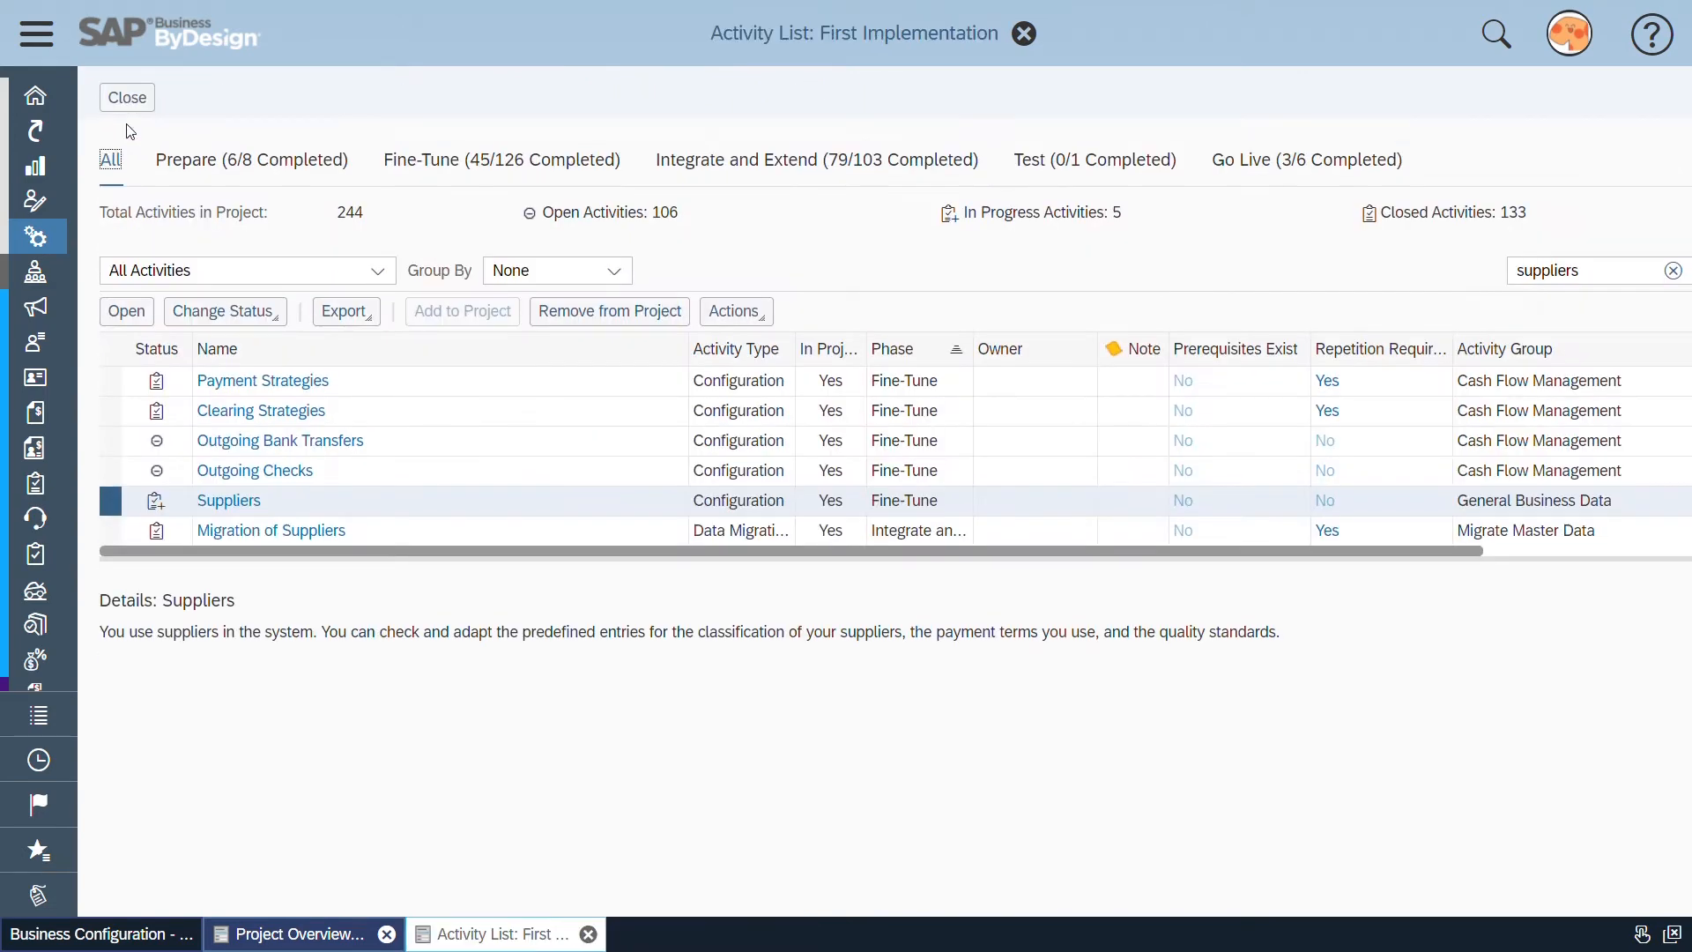
Search the activity list for "business task management for" in place of the suppliers search
{"action": "double_click", "coordinate": [1608, 282]}
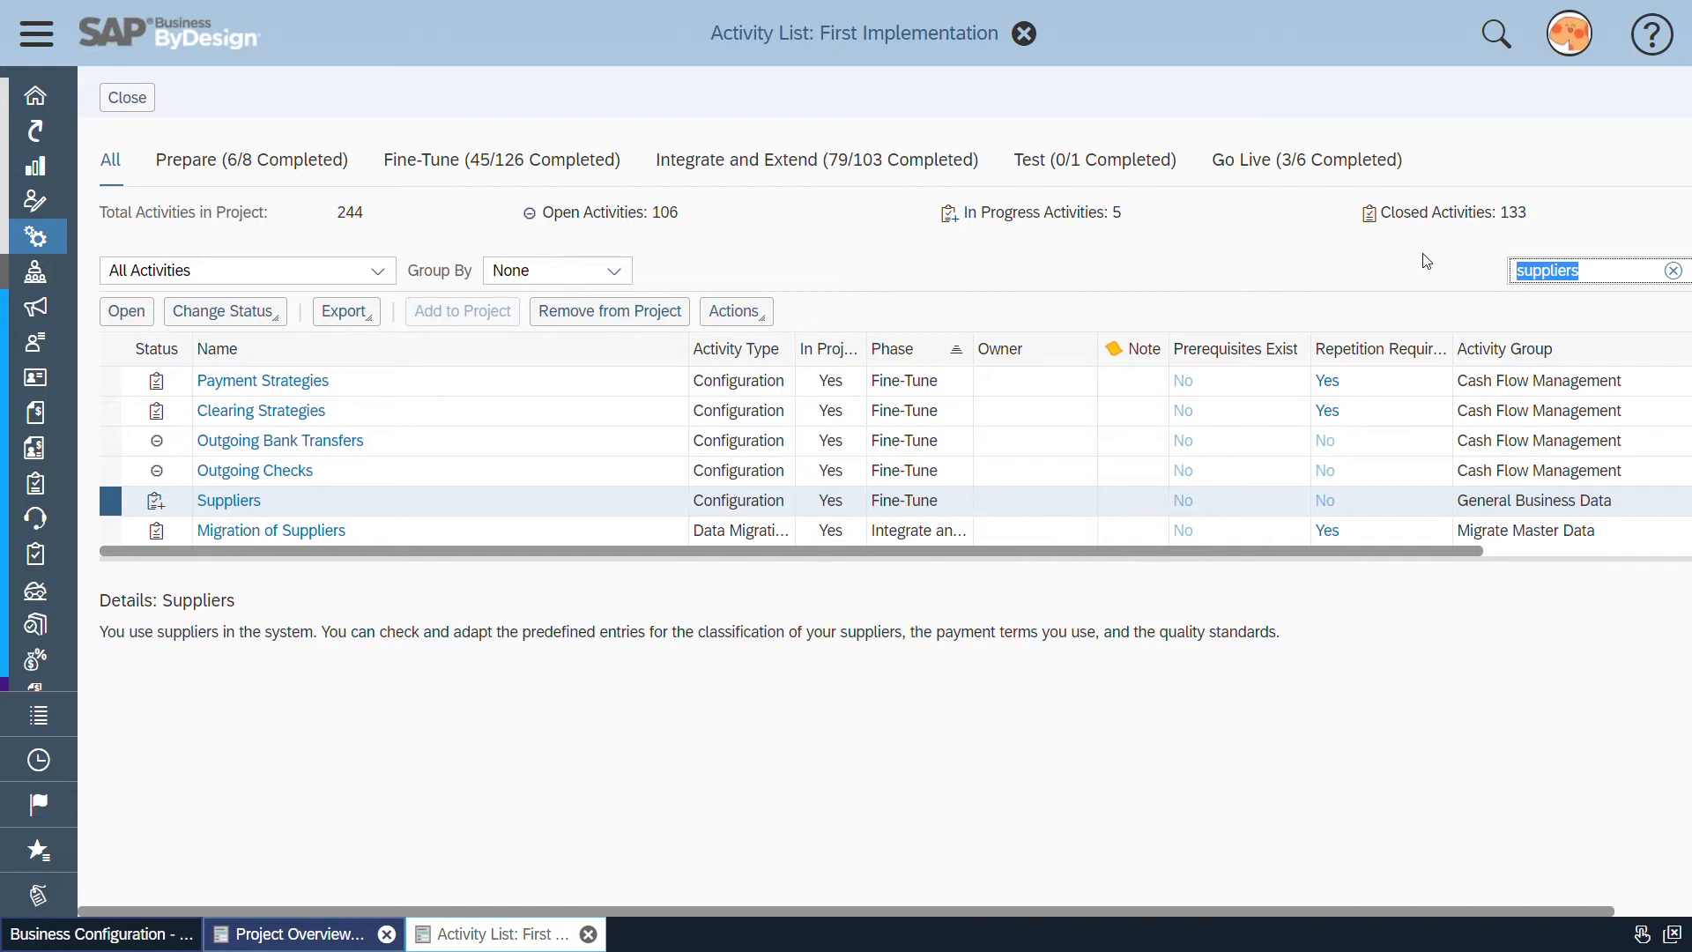
{"action": "key", "text": "BackSpace"}
{"action": "type", "text": "business taxk mane"}
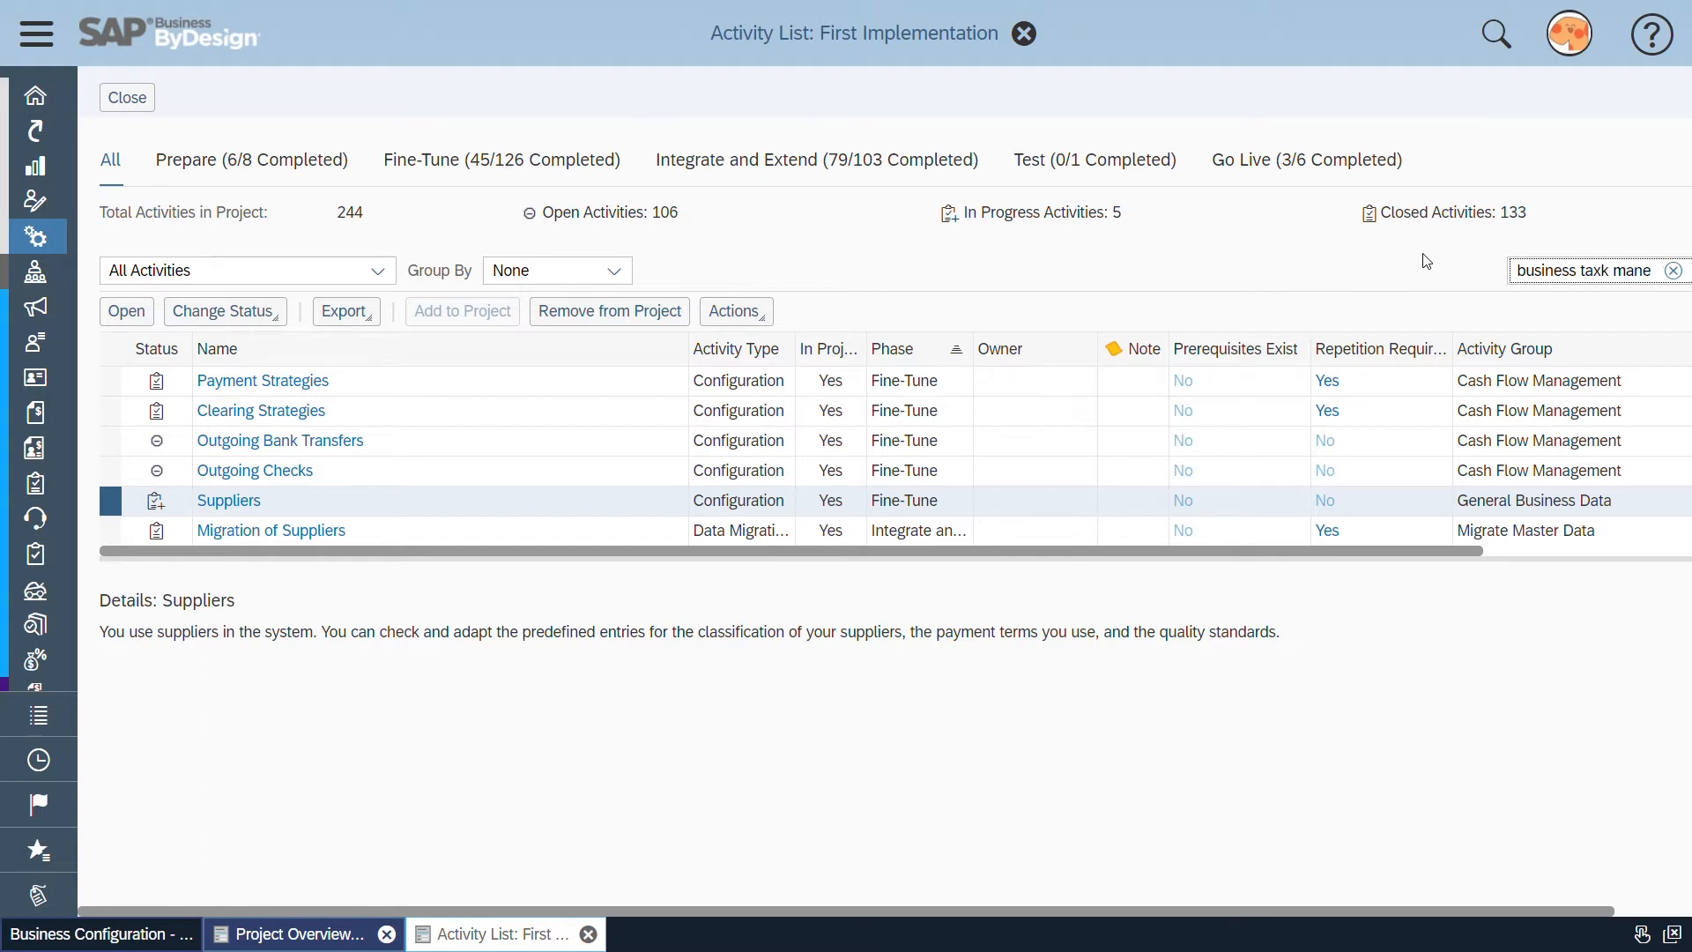
{"action": "type", "text": "nagement foe"}
{"action": "key", "text": "BackSpace"}
{"action": "key", "text": "BackSpace"}
{"action": "type", "text": "r"}
{"action": "key", "text": "Return"}
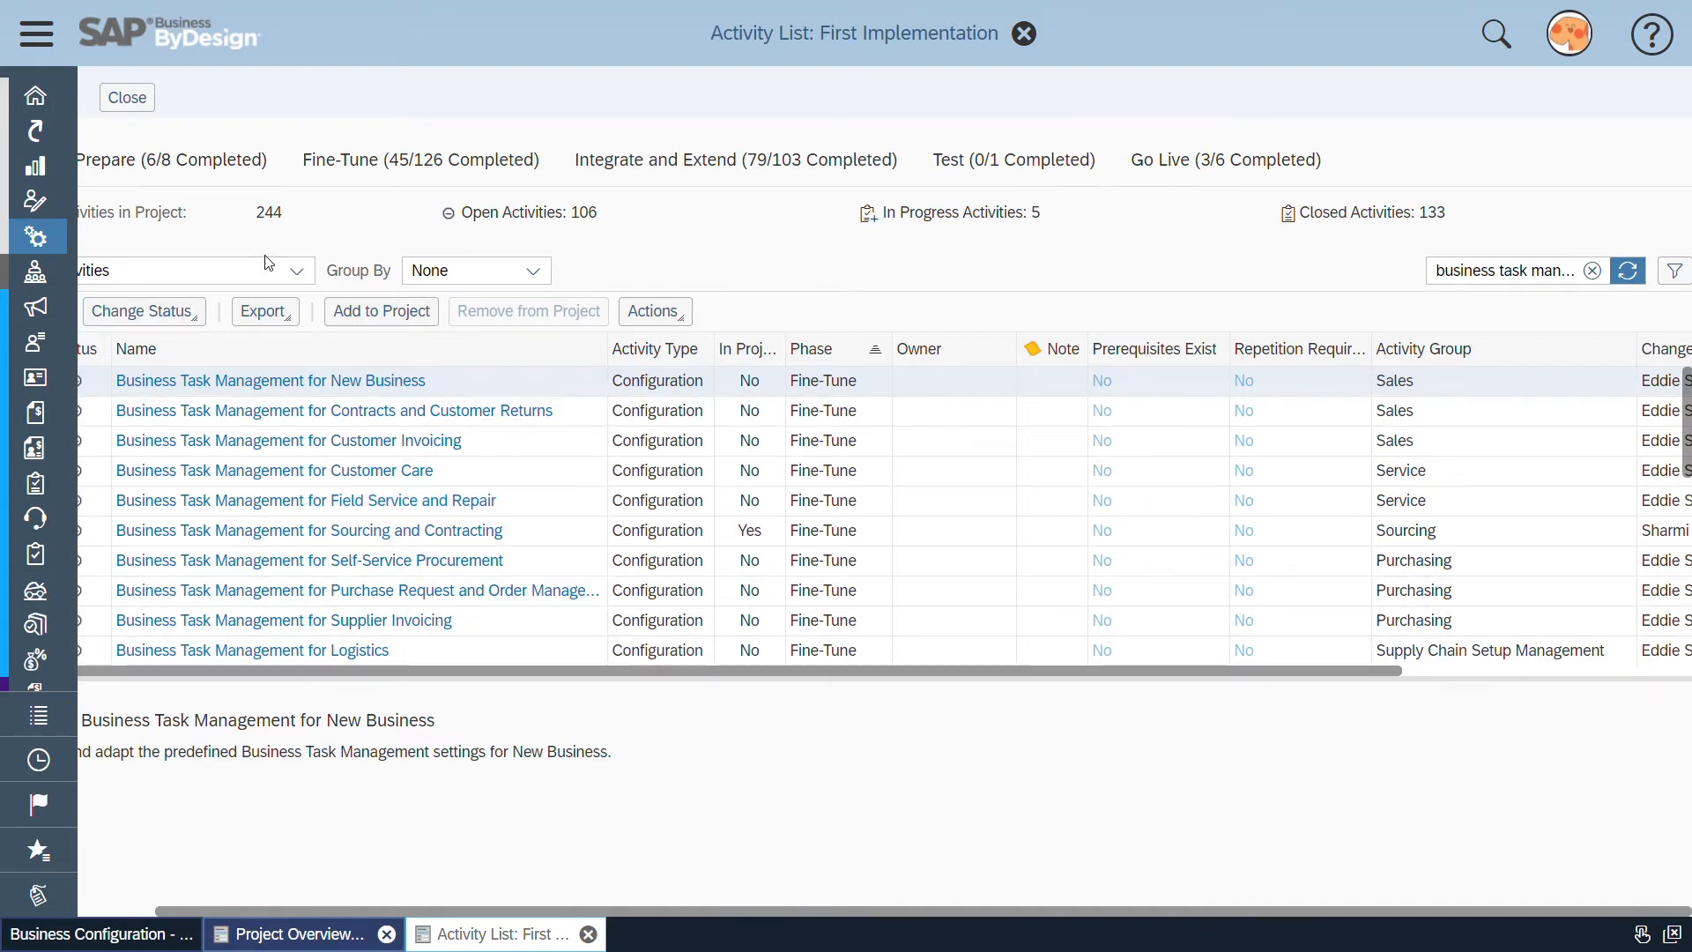
Find the Business Task Management for Payment and Liquidity Management activity in the results and add it to the project
{"action": "scroll", "coordinate": [835, 650], "scroll_direction": "down", "scroll_amount": 1}
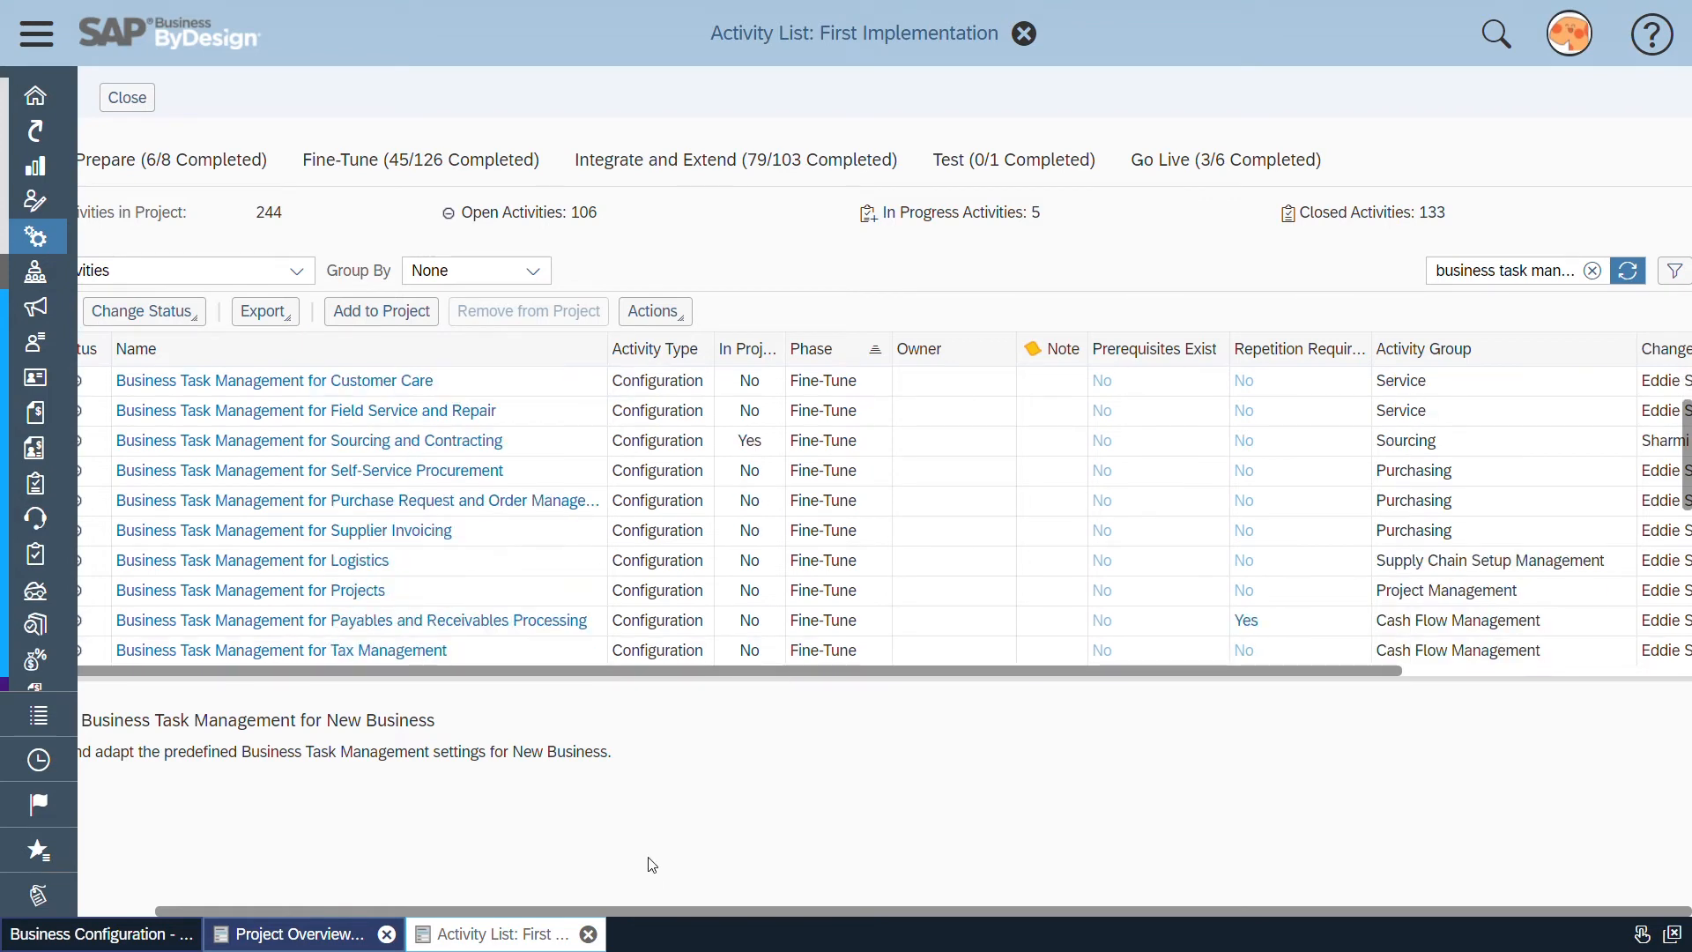
{"action": "left_click_drag", "start_coordinate": [658, 912], "coordinate": [541, 890]}
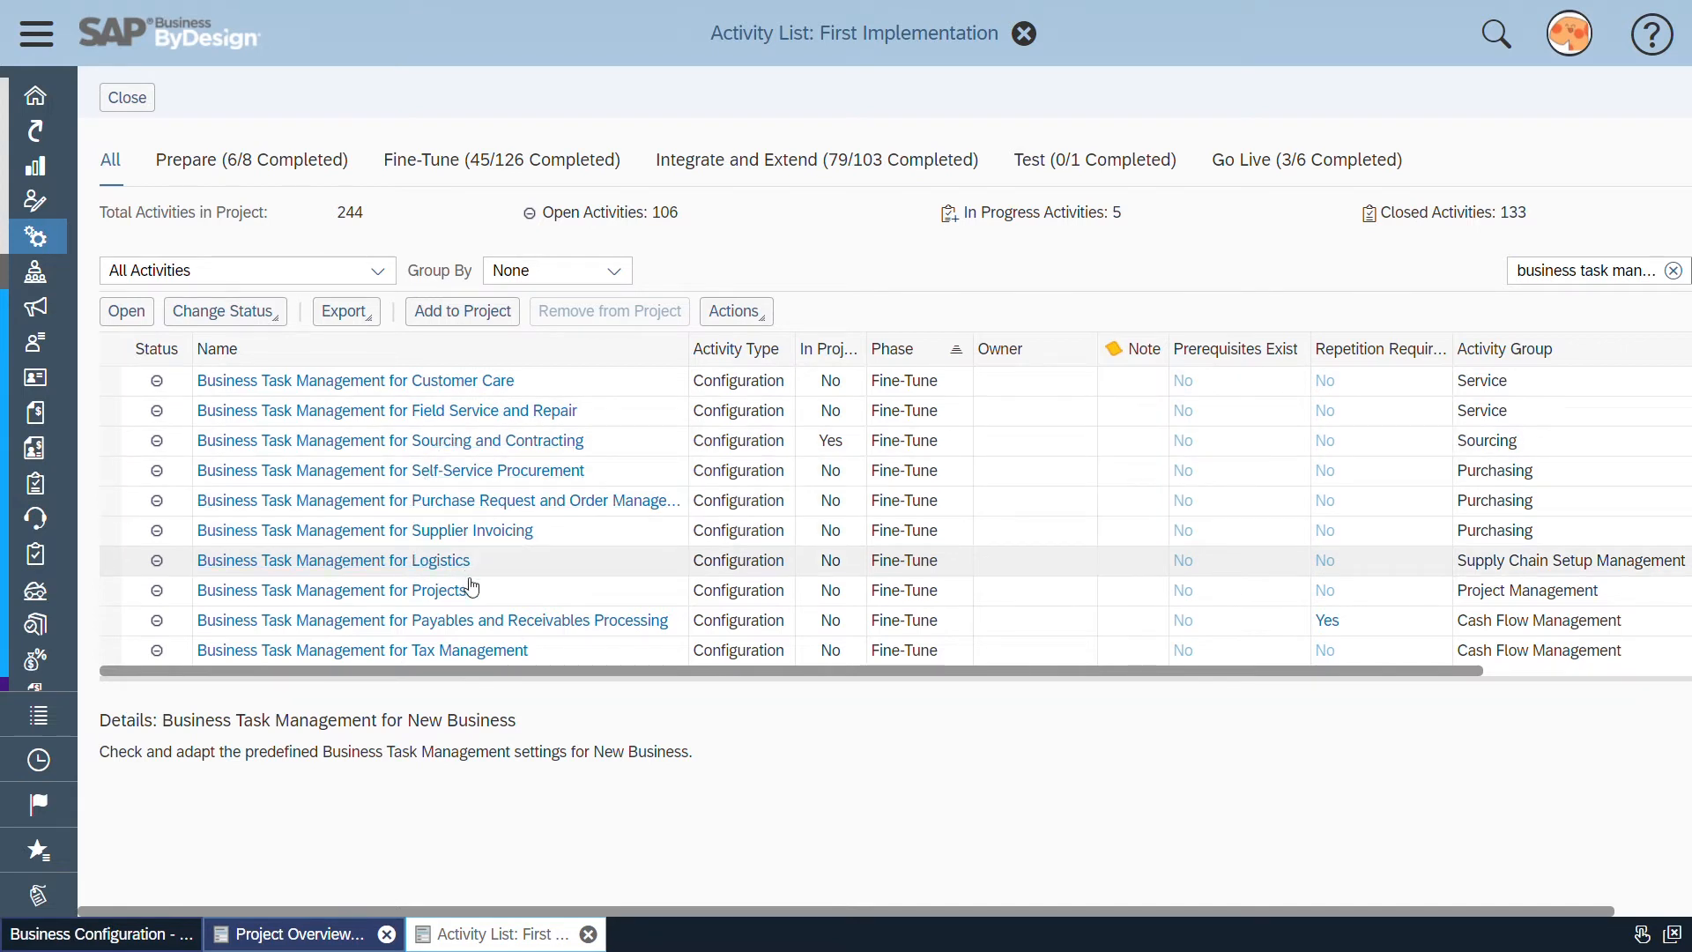
{"action": "scroll", "coordinate": [542, 568], "scroll_direction": "down", "scroll_amount": 3}
{"action": "scroll", "coordinate": [546, 571], "scroll_direction": "up", "scroll_amount": 2}
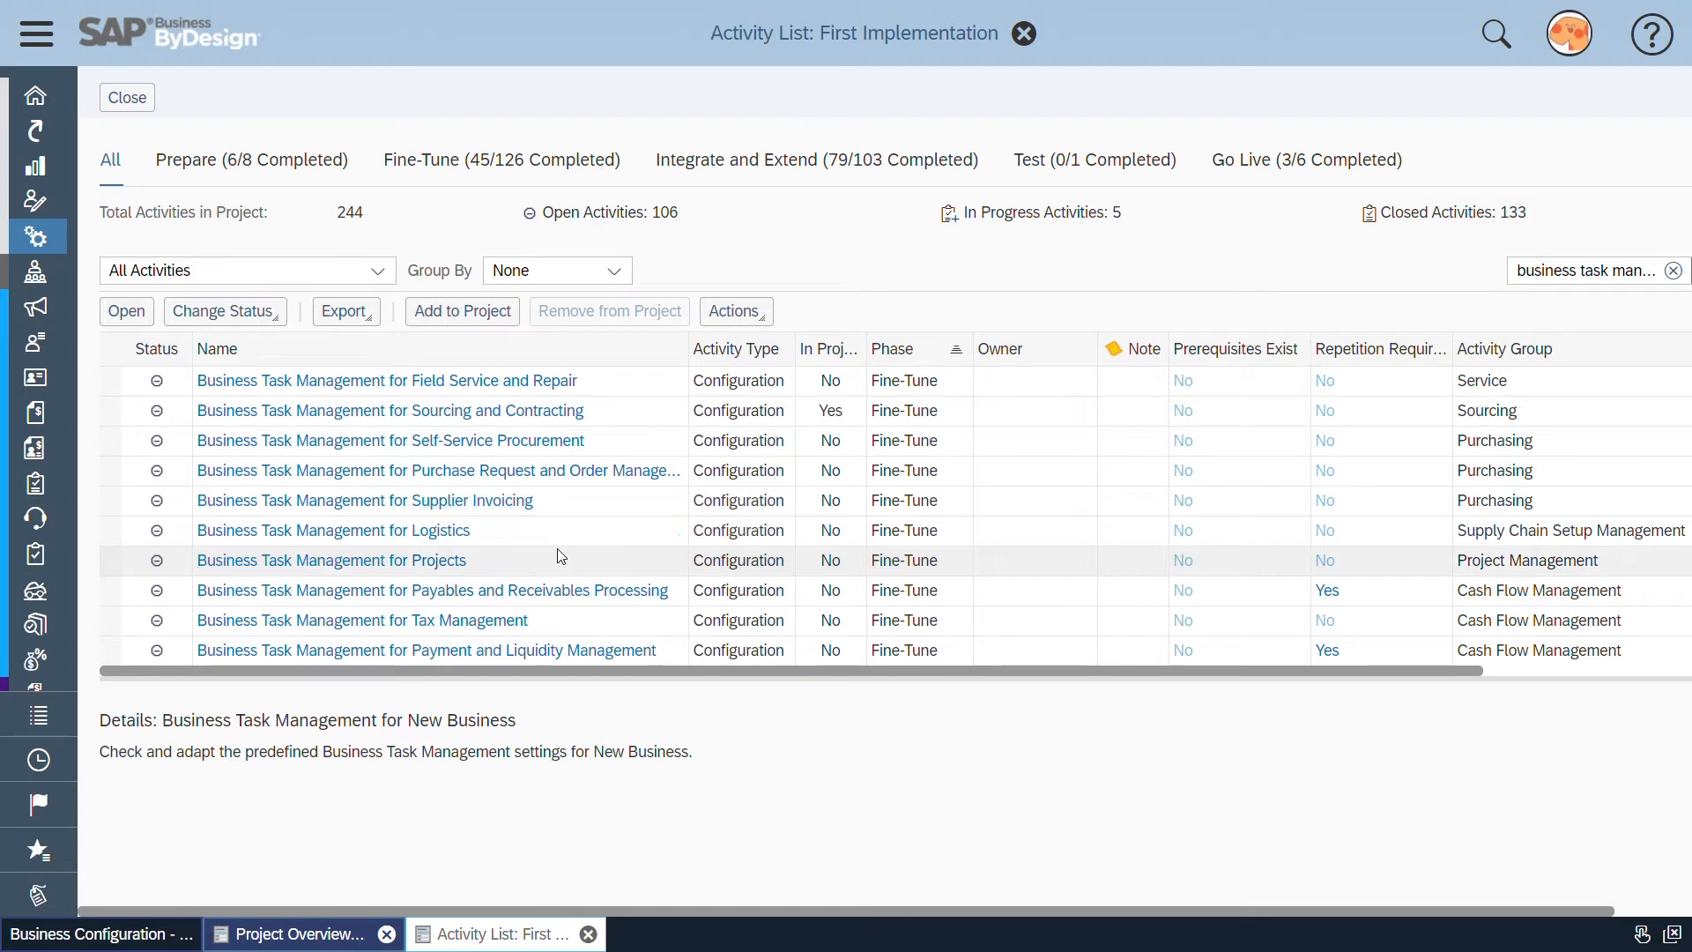
{"action": "scroll", "coordinate": [565, 557], "scroll_direction": "down", "scroll_amount": 3}
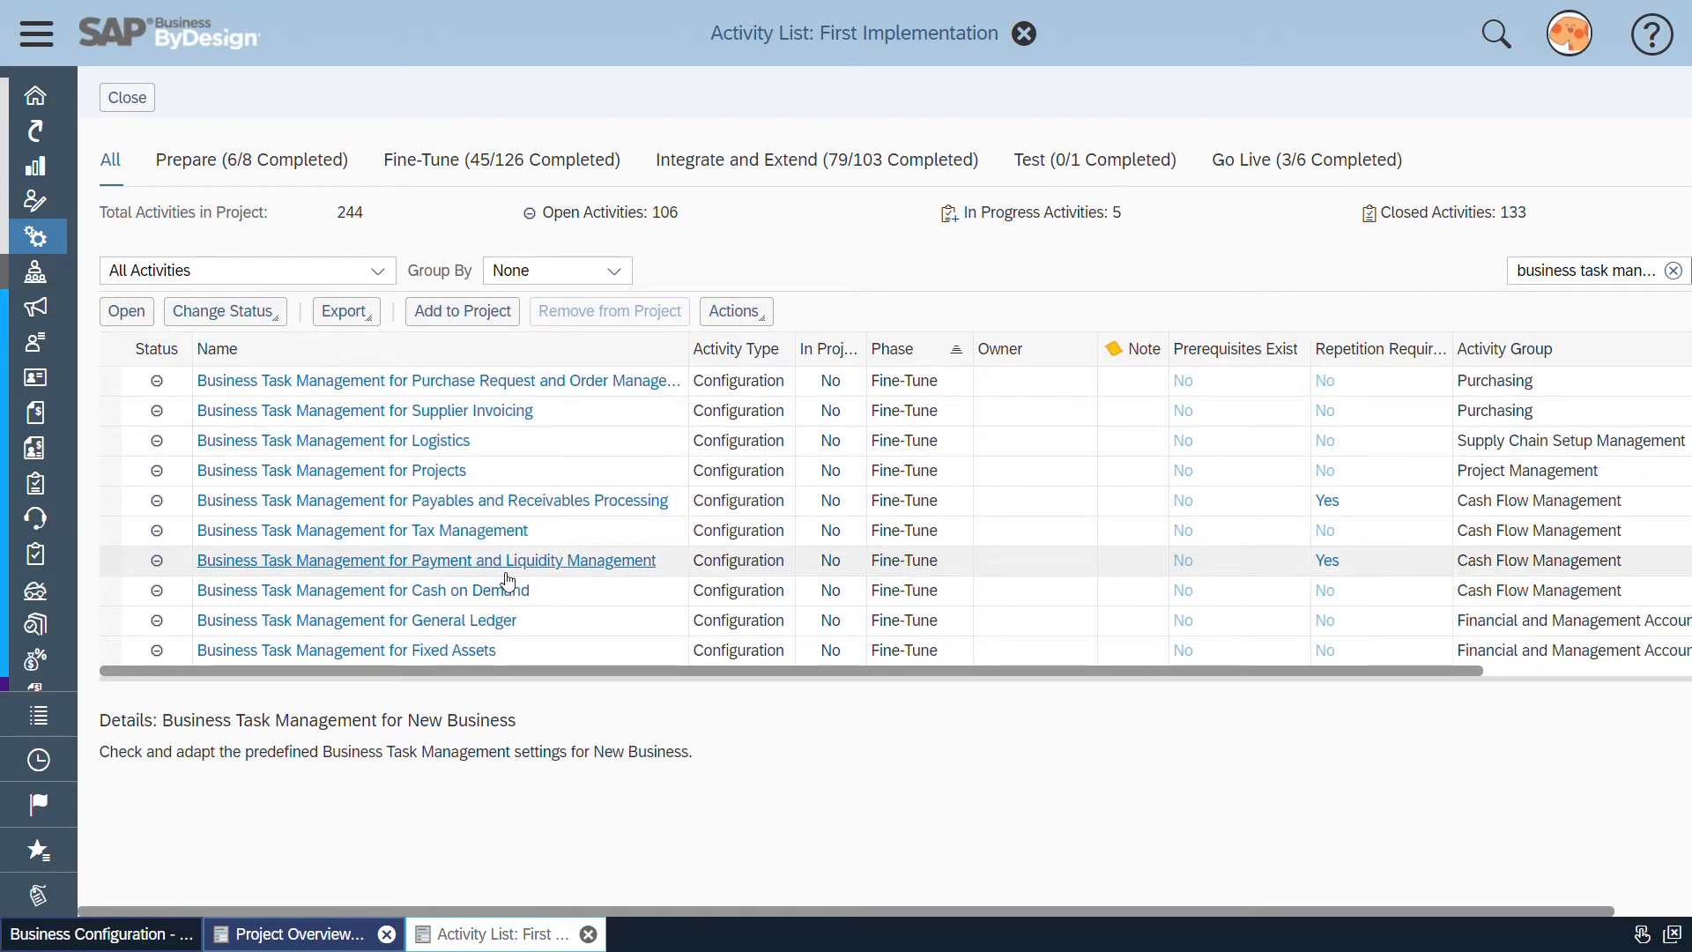
{"action": "left_click", "coordinate": [111, 562]}
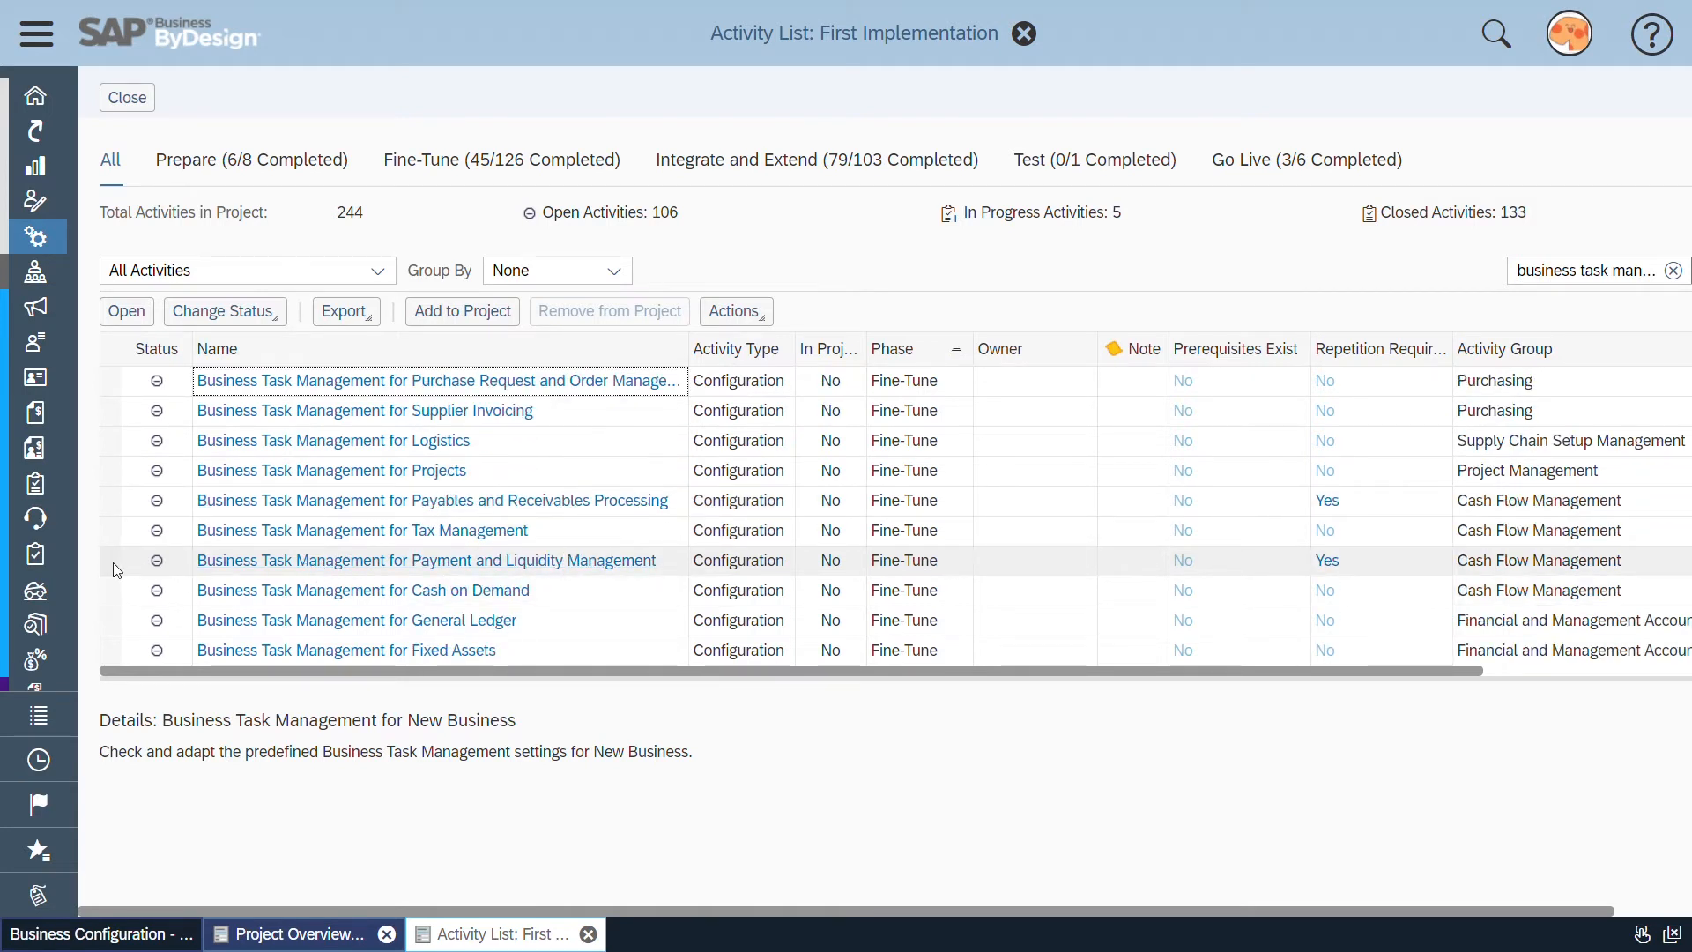
{"action": "left_click", "coordinate": [432, 314]}
Set the status of the Payment and Liquidity Management activity to In Process and open the activity
{"action": "left_click", "coordinate": [224, 311]}
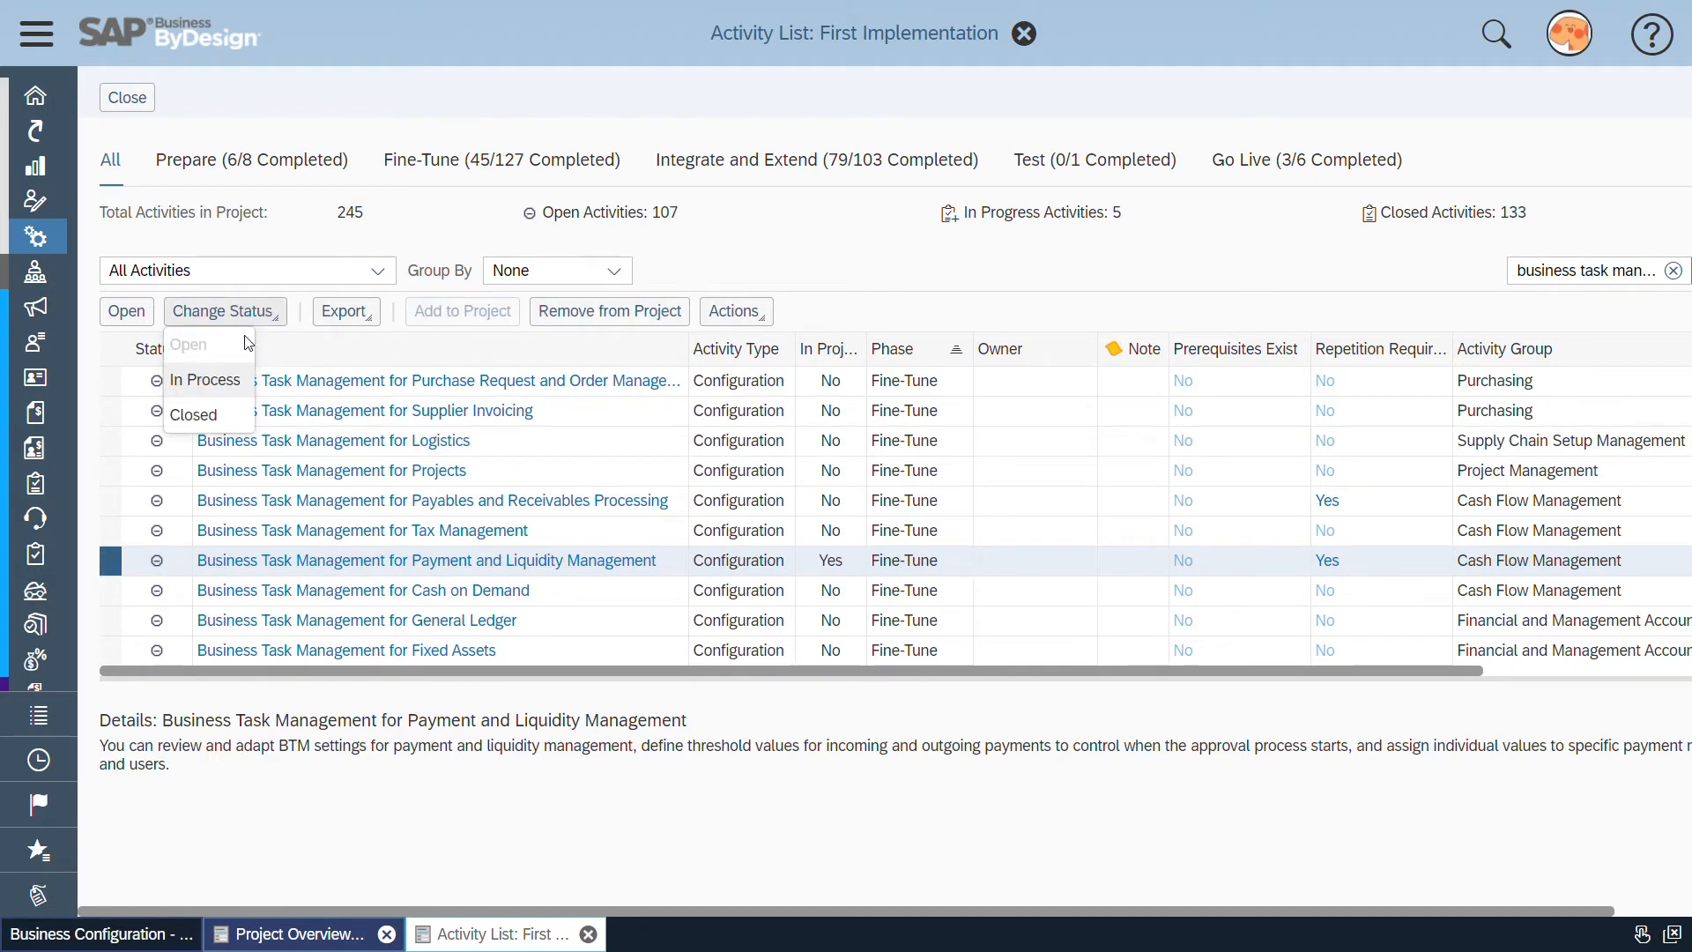
{"action": "left_click", "coordinate": [213, 381]}
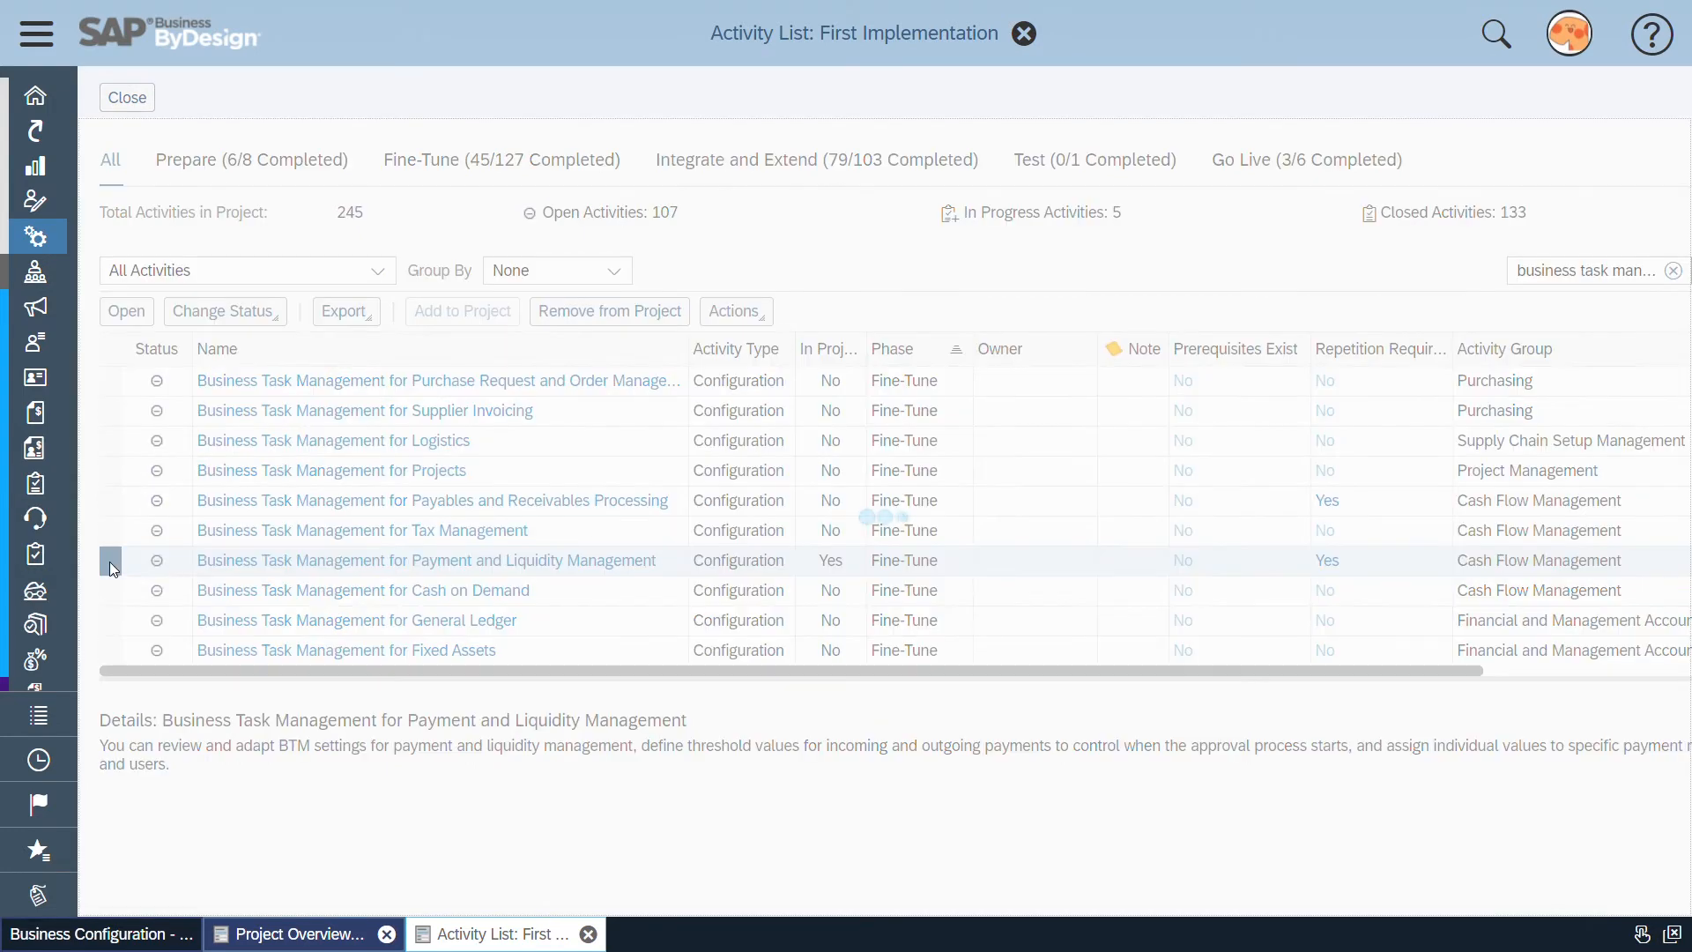
{"action": "left_click", "coordinate": [126, 314]}
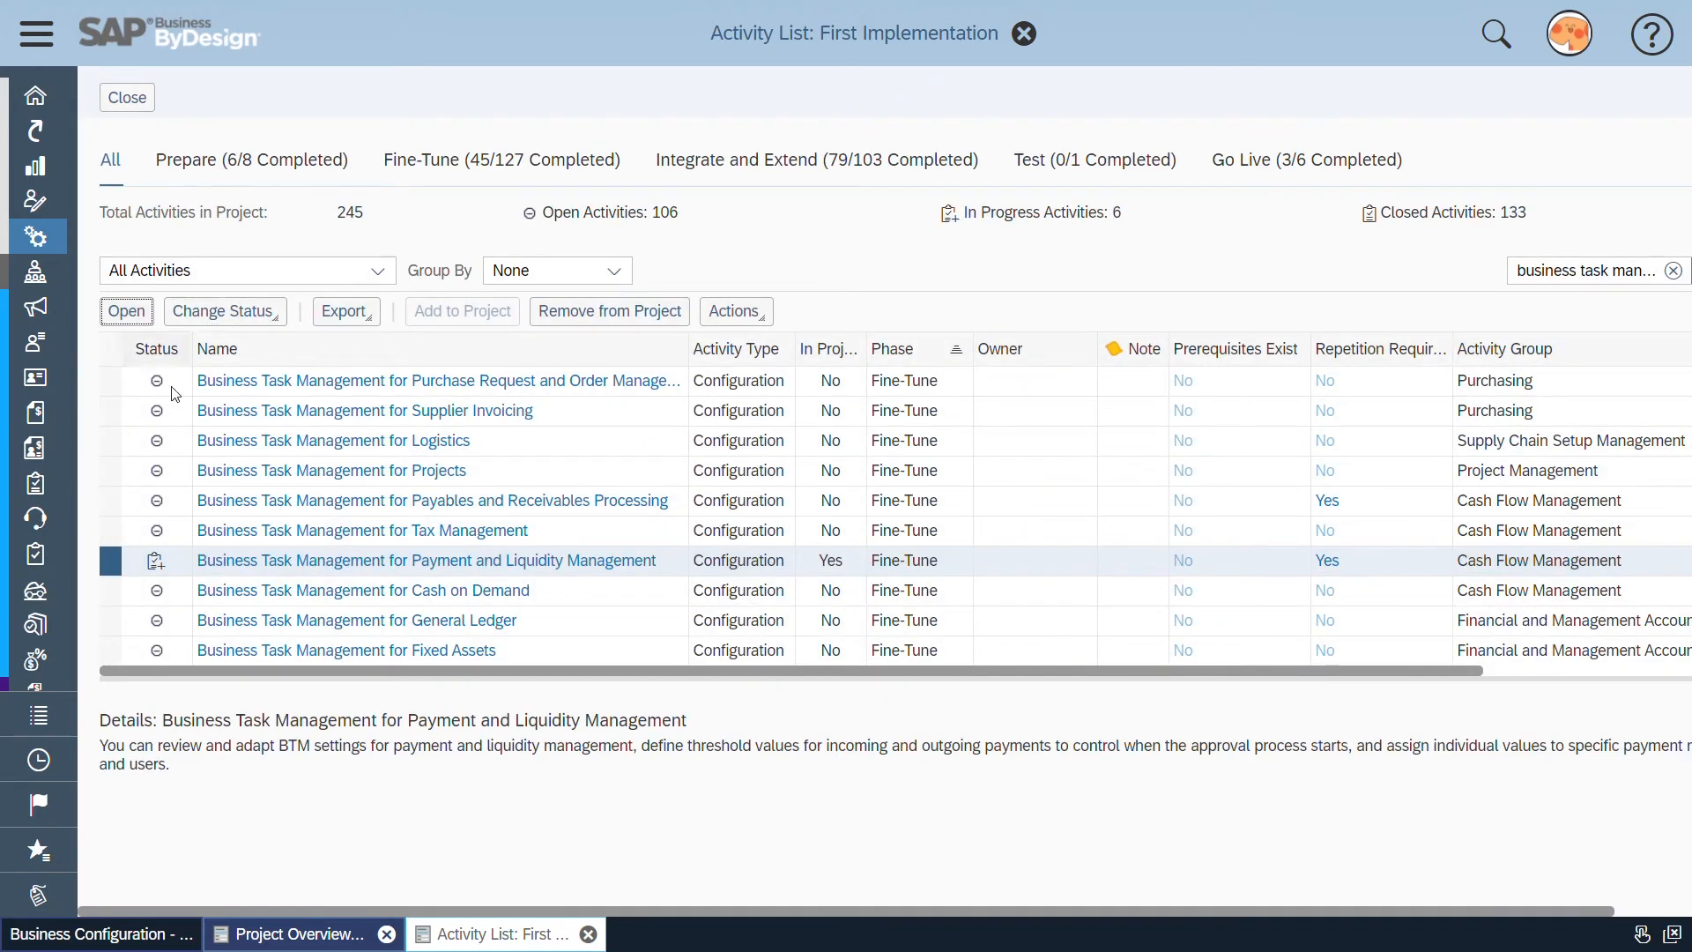
{"action": "left_click", "coordinate": [201, 420]}
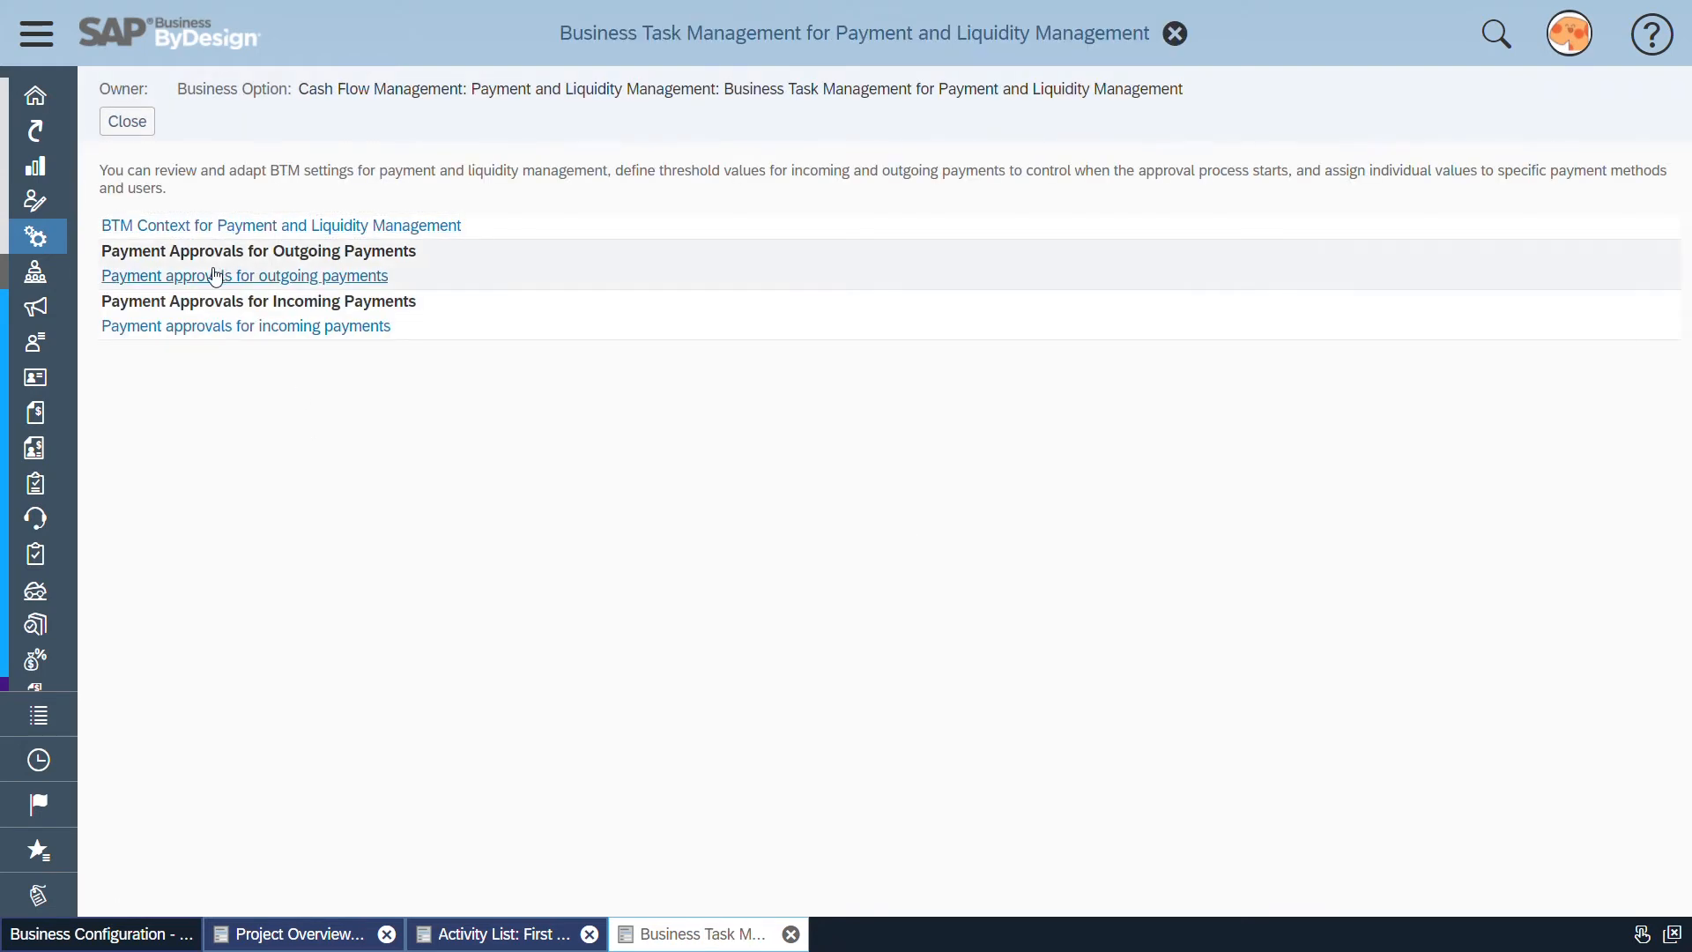
Examine the approval sections for outgoing and incoming payments, and open the payment approvals for outgoing payments
{"action": "left_click_drag", "start_coordinate": [113, 259], "coordinate": [429, 258]}
{"action": "left_click", "coordinate": [429, 257]}
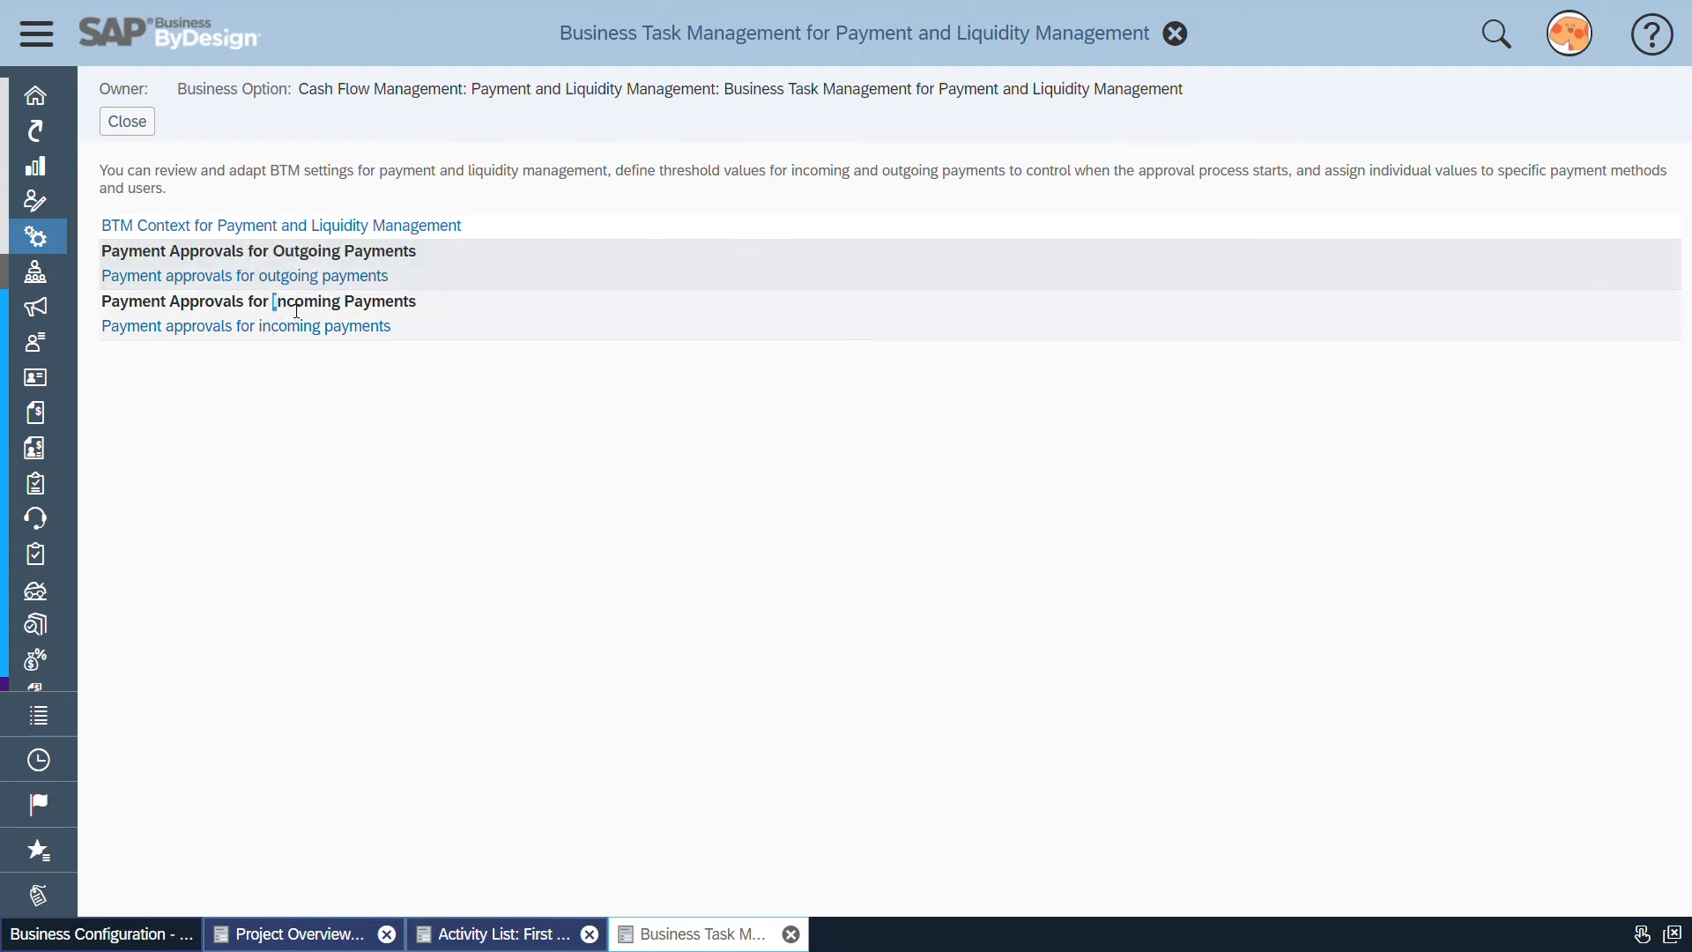
{"action": "left_click_drag", "start_coordinate": [275, 304], "coordinate": [431, 303]}
{"action": "left_click", "coordinate": [436, 309]}
{"action": "left_click_drag", "start_coordinate": [273, 304], "coordinate": [416, 308]}
{"action": "left_click", "coordinate": [424, 315]}
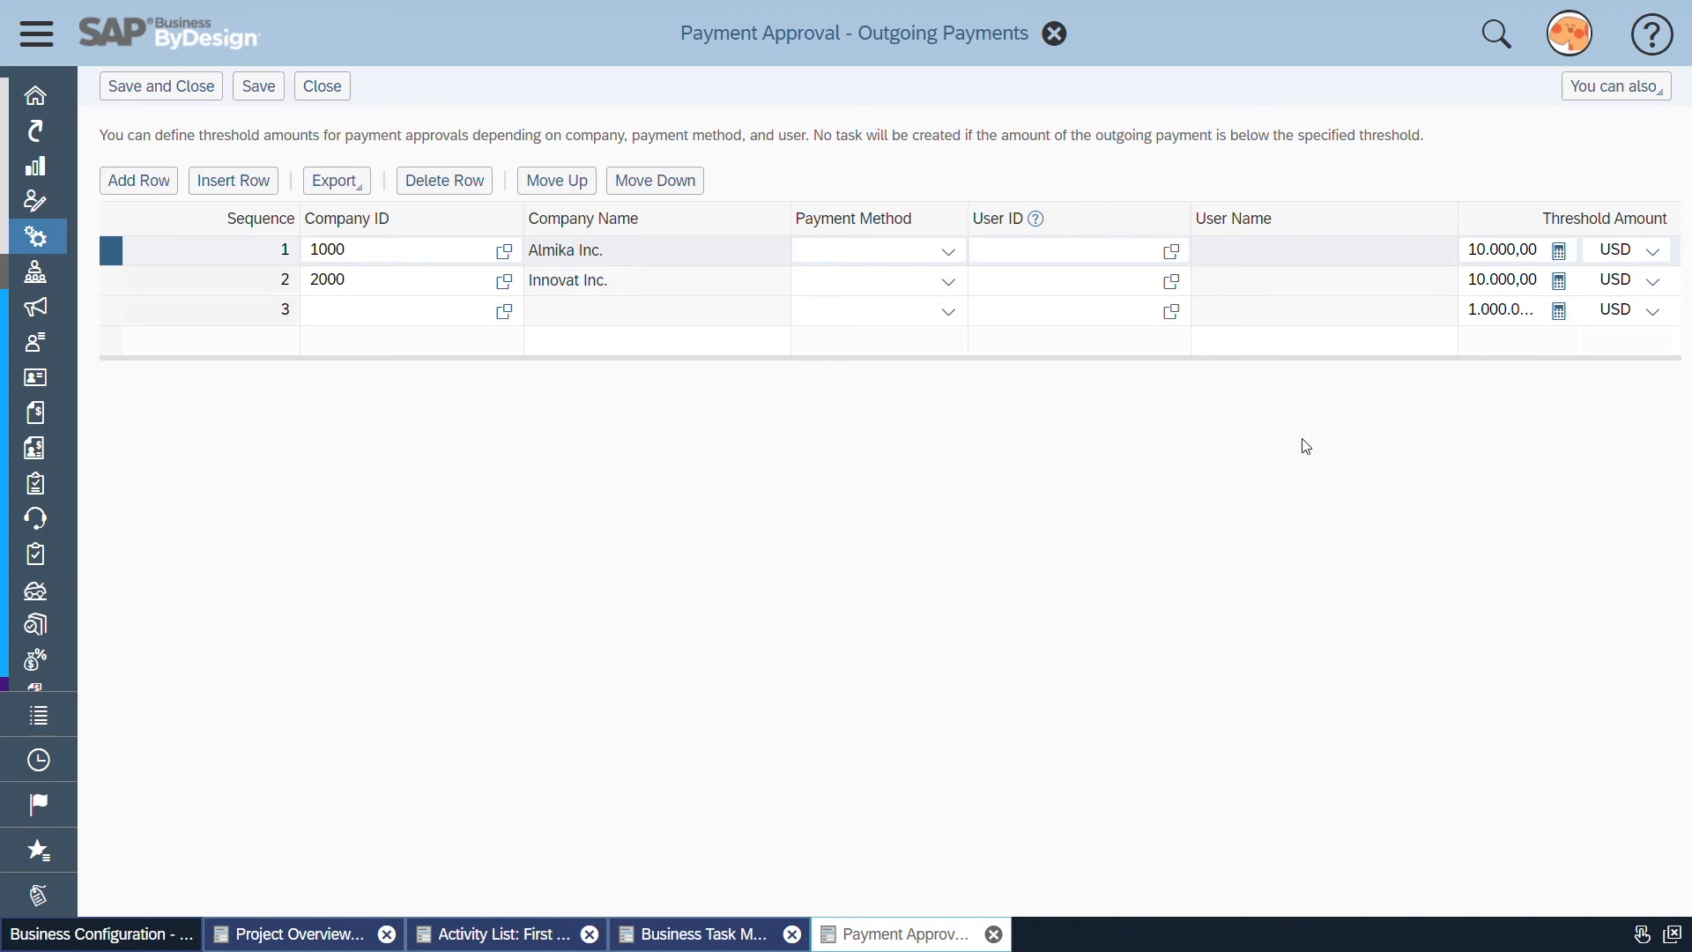
Open Employee Work Distribution in Organizational Management and select the Approver for Payables work category
{"action": "left_click", "coordinate": [53, 37]}
{"action": "scroll", "coordinate": [168, 396], "scroll_direction": "down", "scroll_amount": 3}
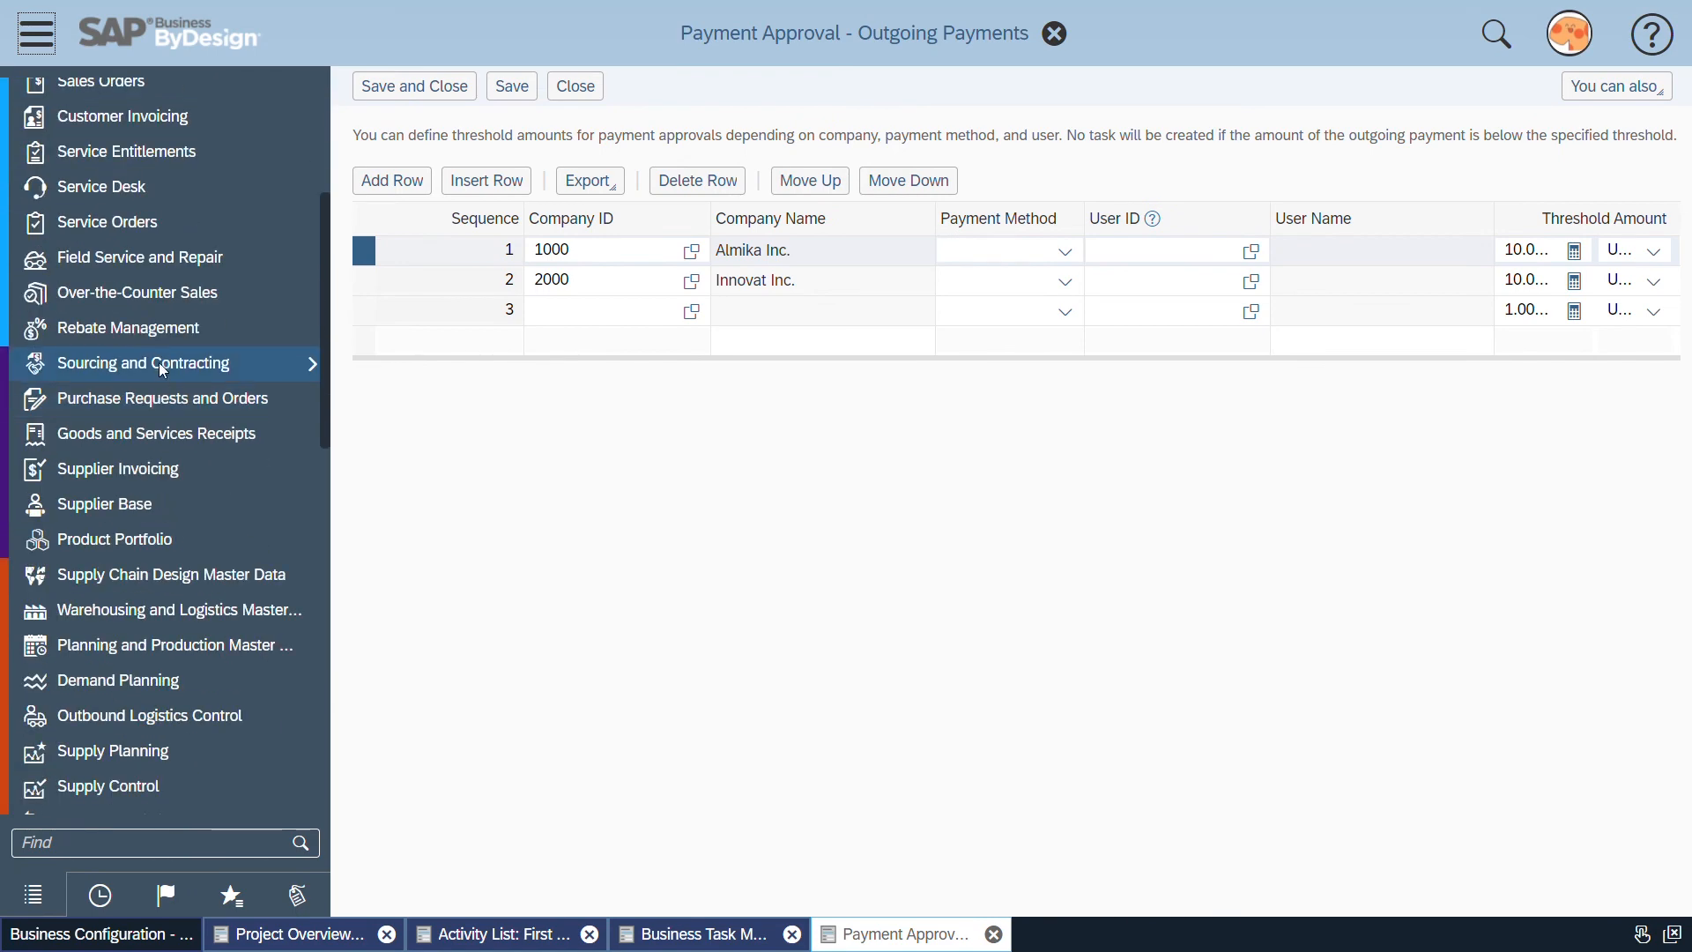
{"action": "scroll", "coordinate": [163, 371], "scroll_direction": "down", "scroll_amount": 10}
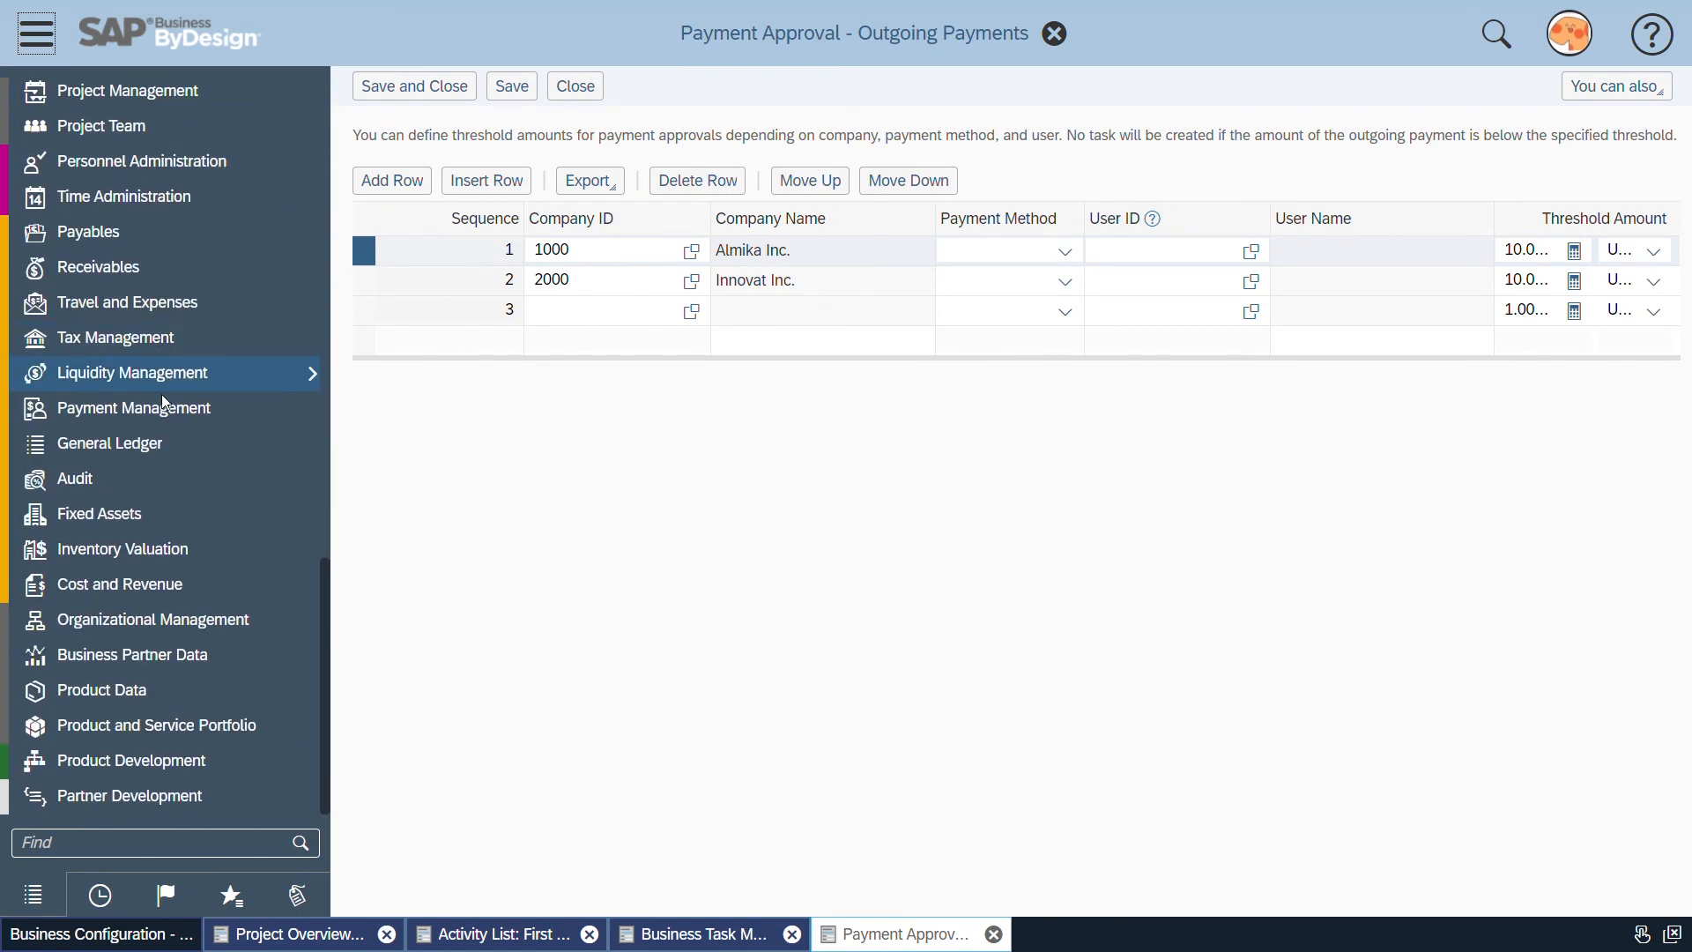
{"action": "mouse_move", "coordinate": [194, 624]}
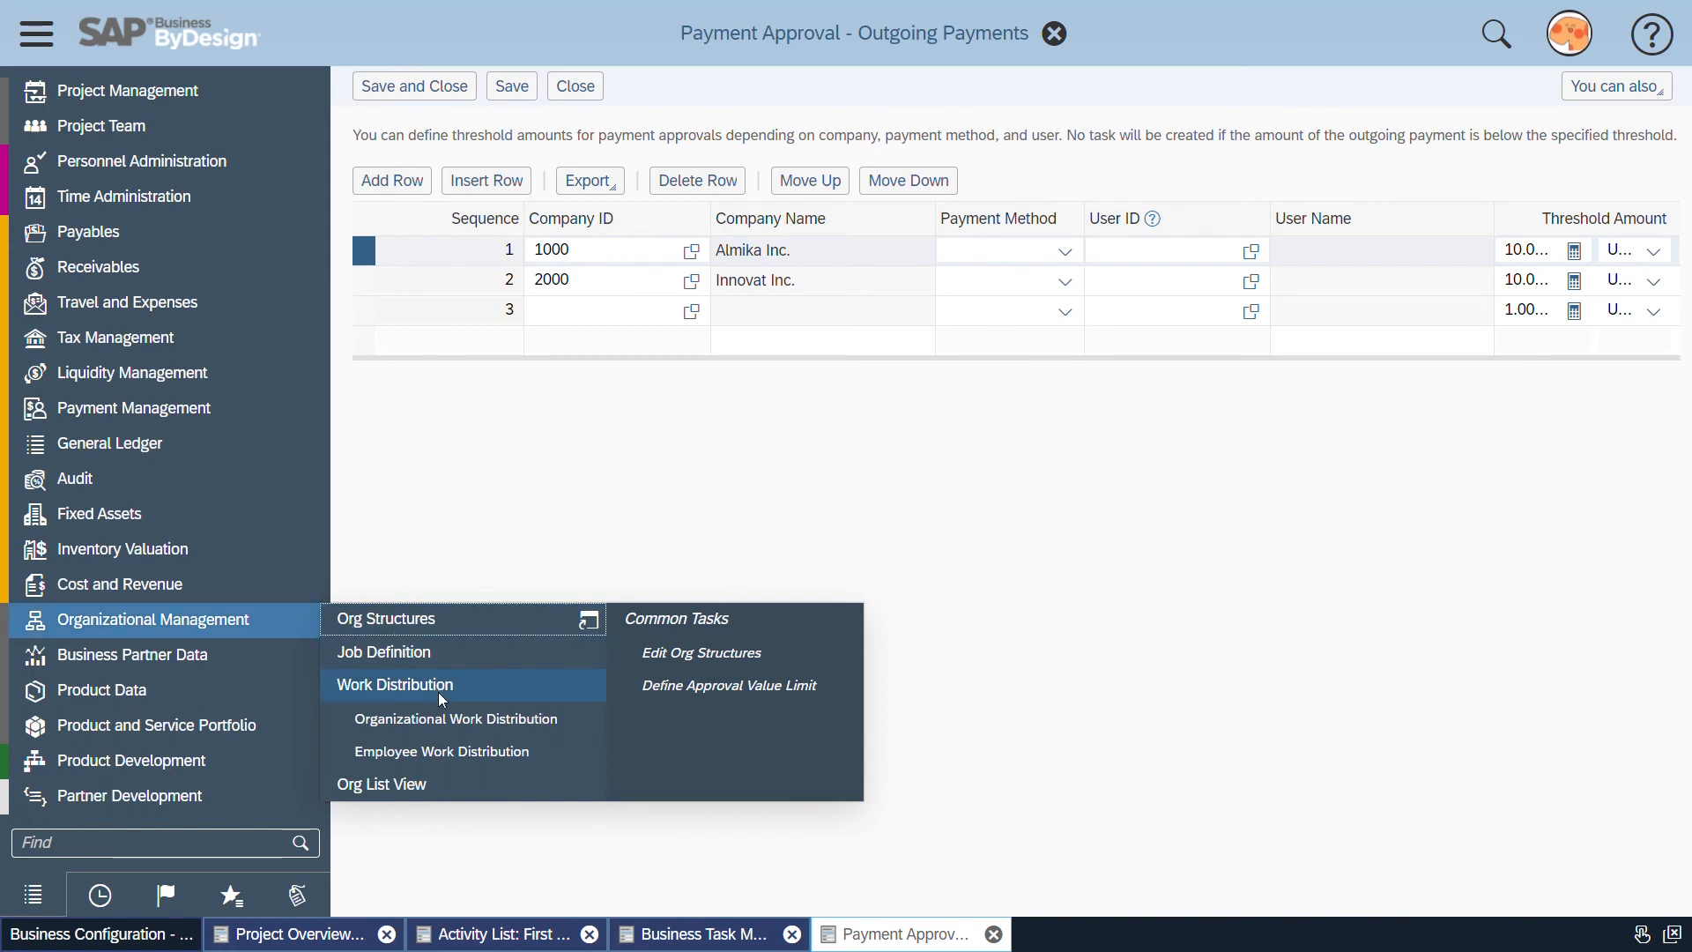
{"action": "left_click", "coordinate": [531, 765]}
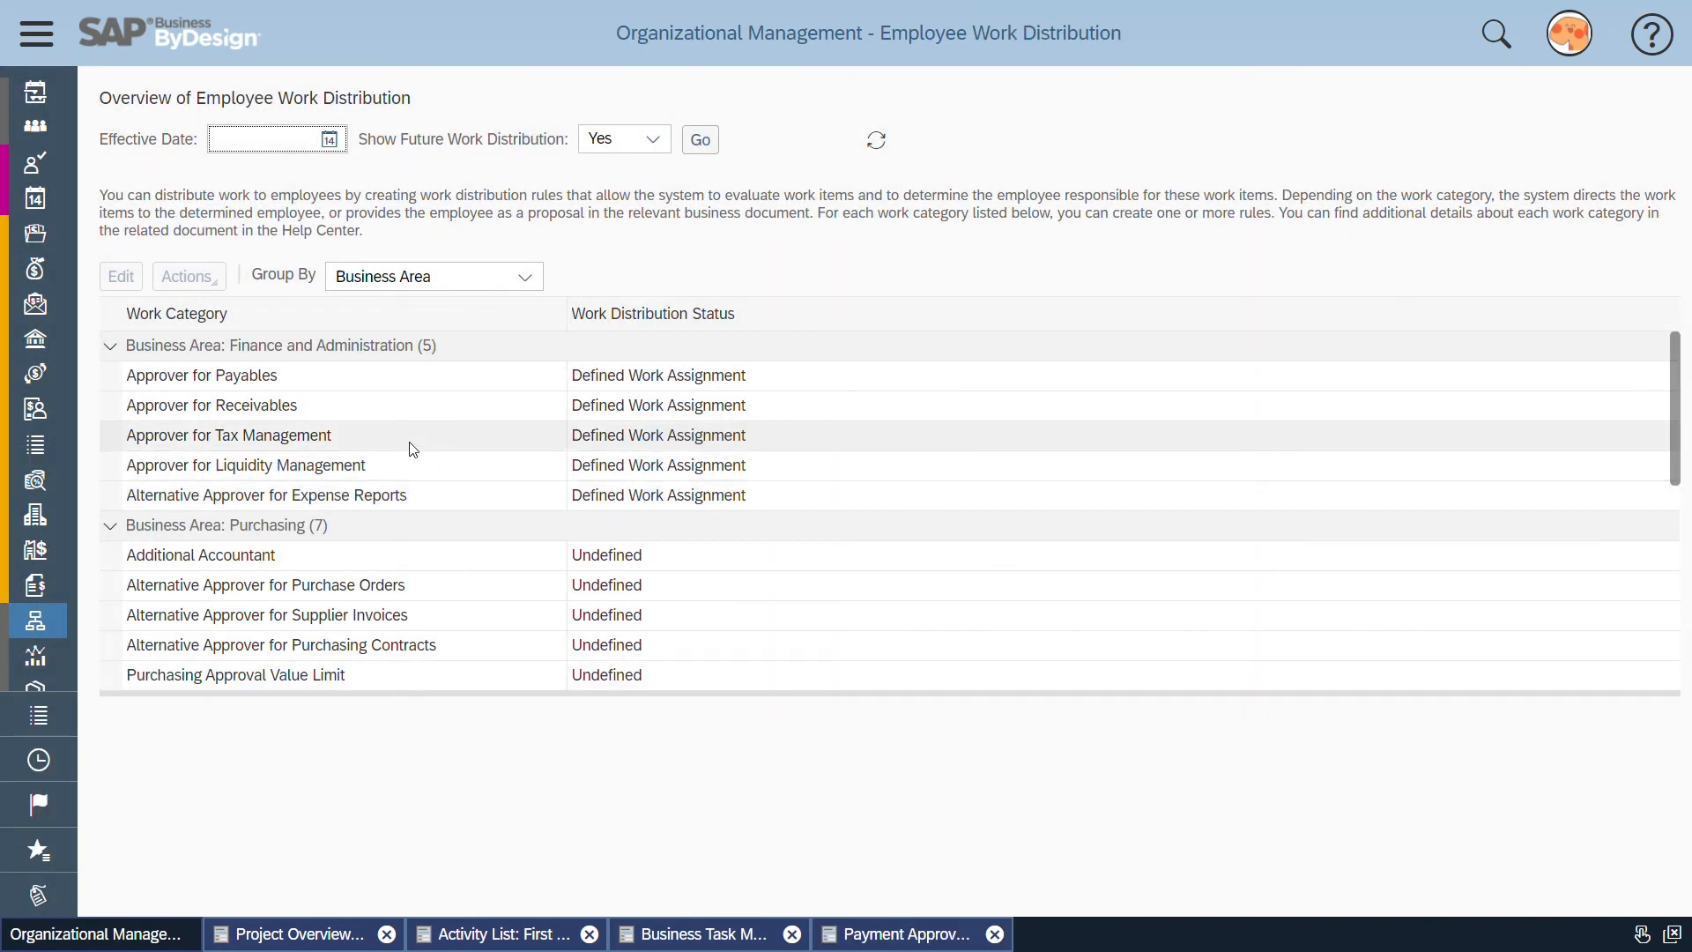
{"action": "left_click", "coordinate": [299, 382]}
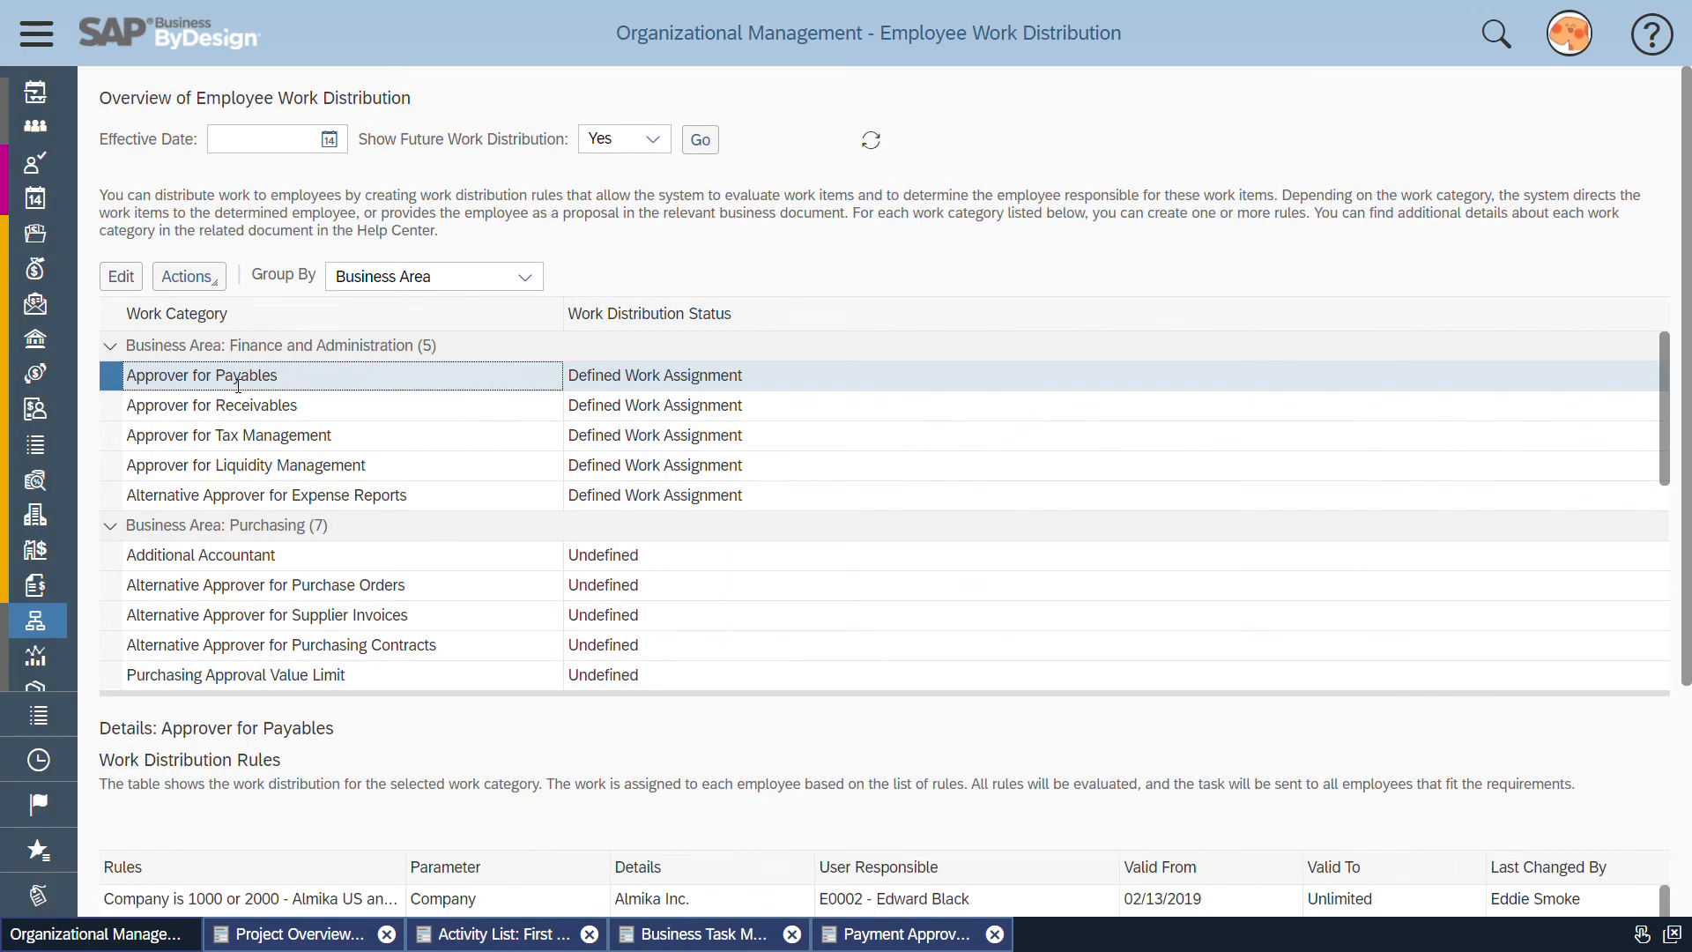
Revisit the outgoing payment approval thresholds and the Business Task Management activity, and return to Employee Work Distribution
{"action": "left_click", "coordinate": [873, 936]}
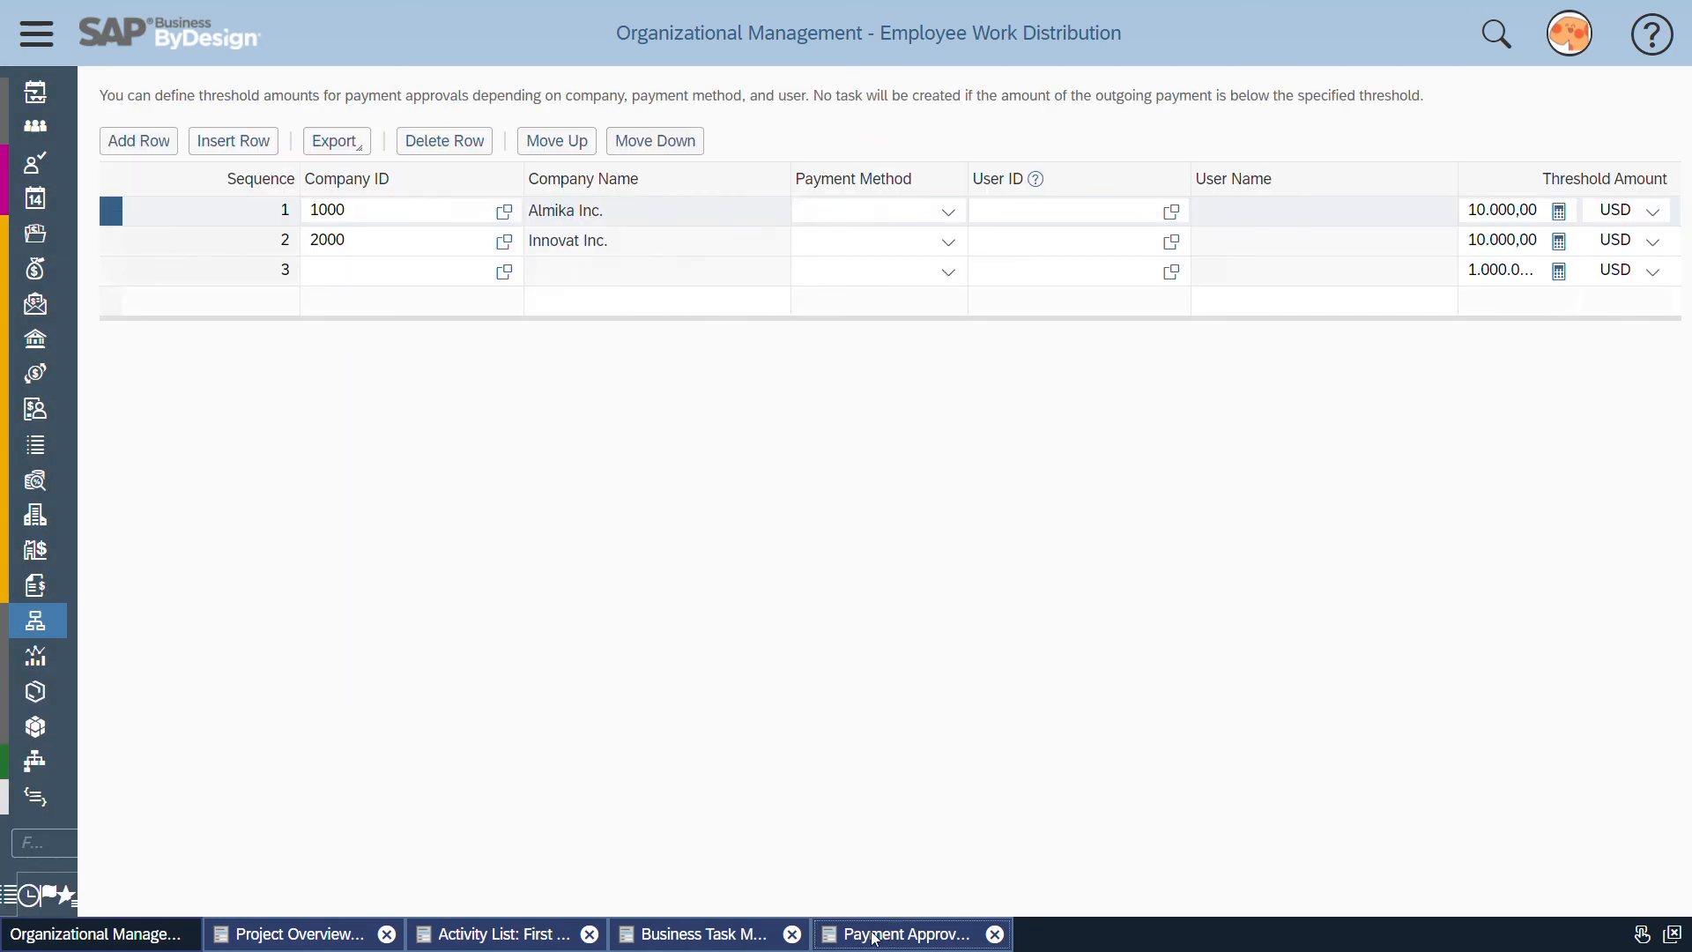
{"action": "left_click", "coordinate": [734, 937]}
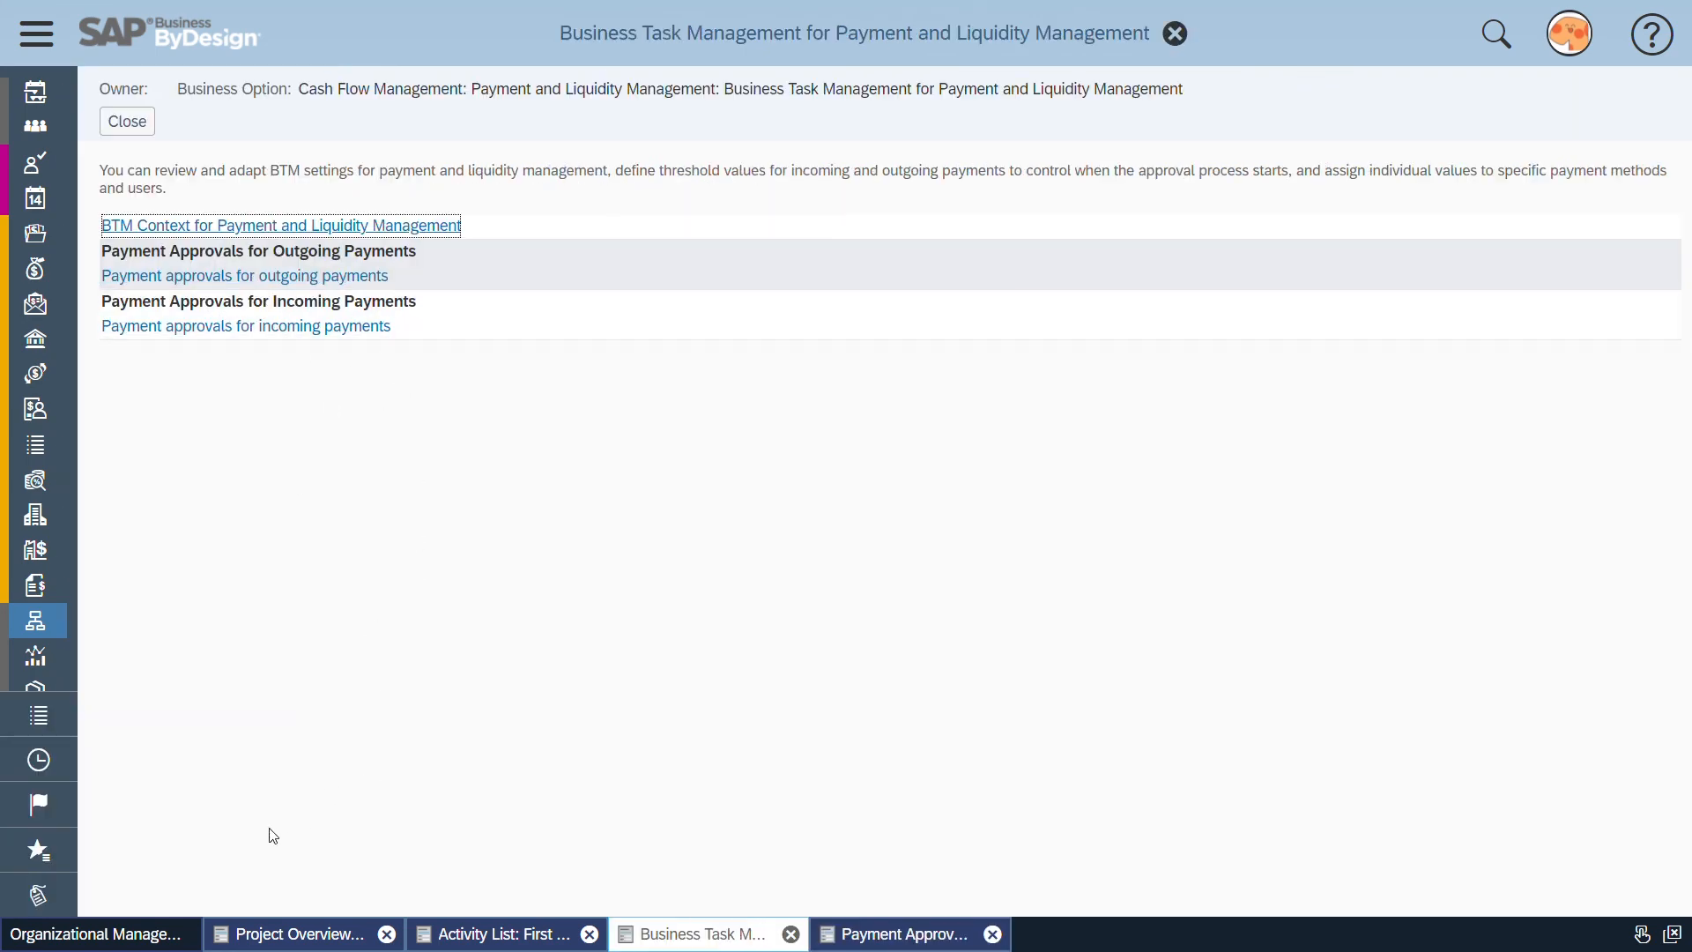
{"action": "left_click", "coordinate": [267, 941]}
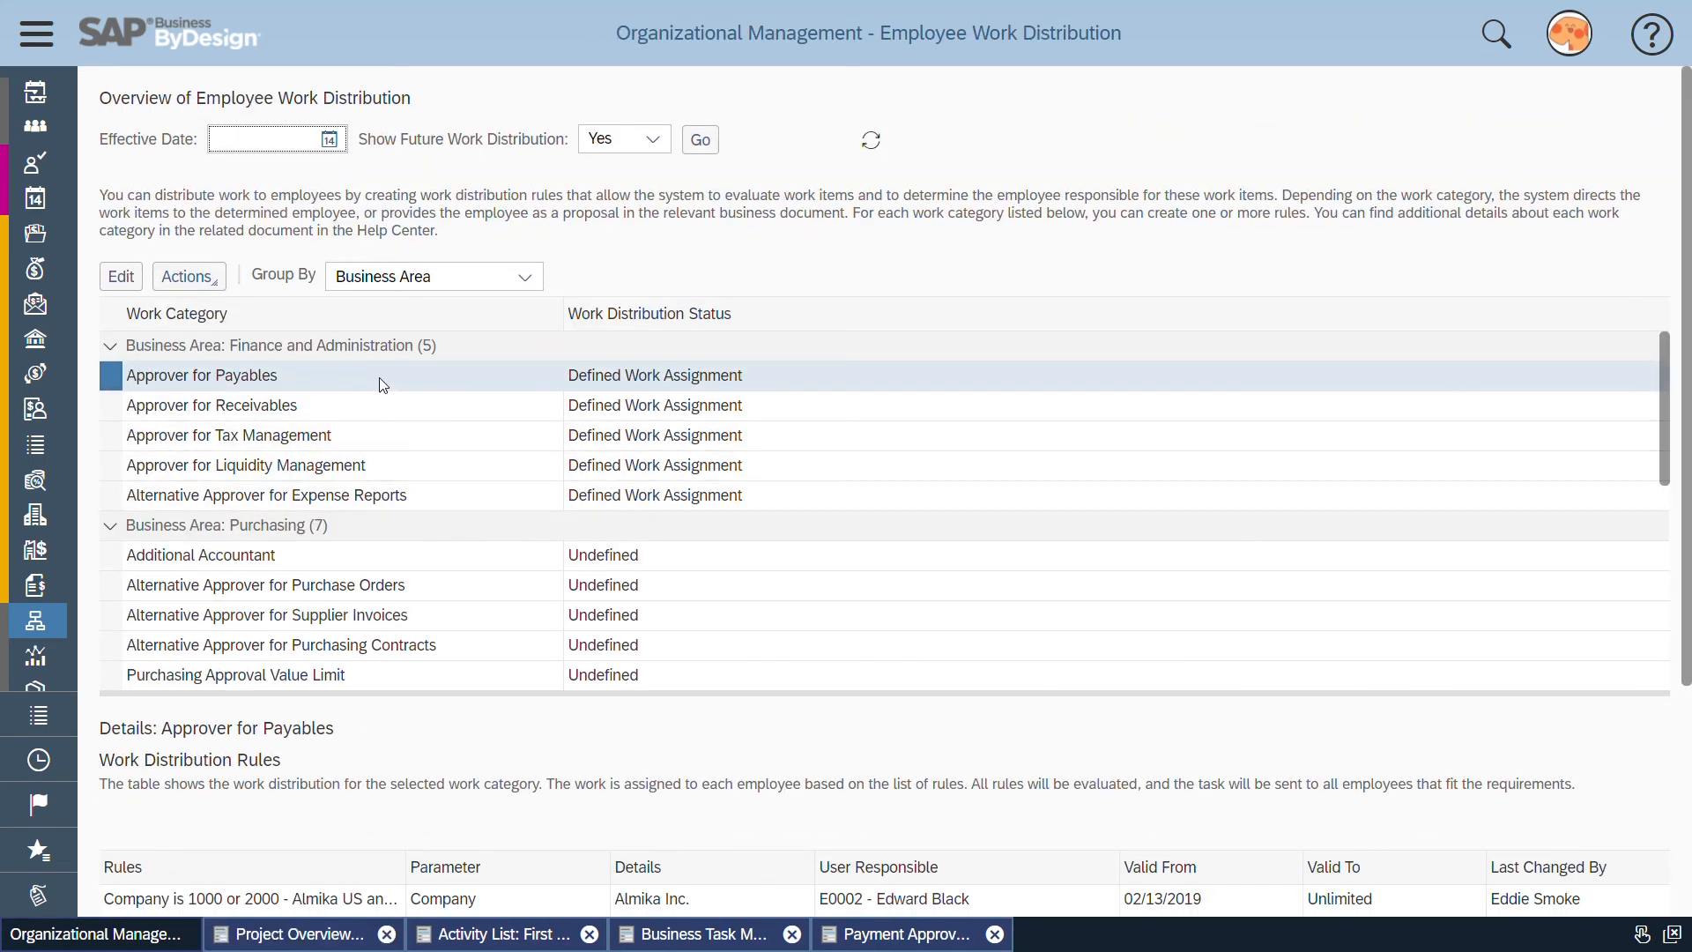
Open the Approver for Payables work distribution rules for editing and examine the details and included company of the first rule
{"action": "left_click", "coordinate": [379, 375]}
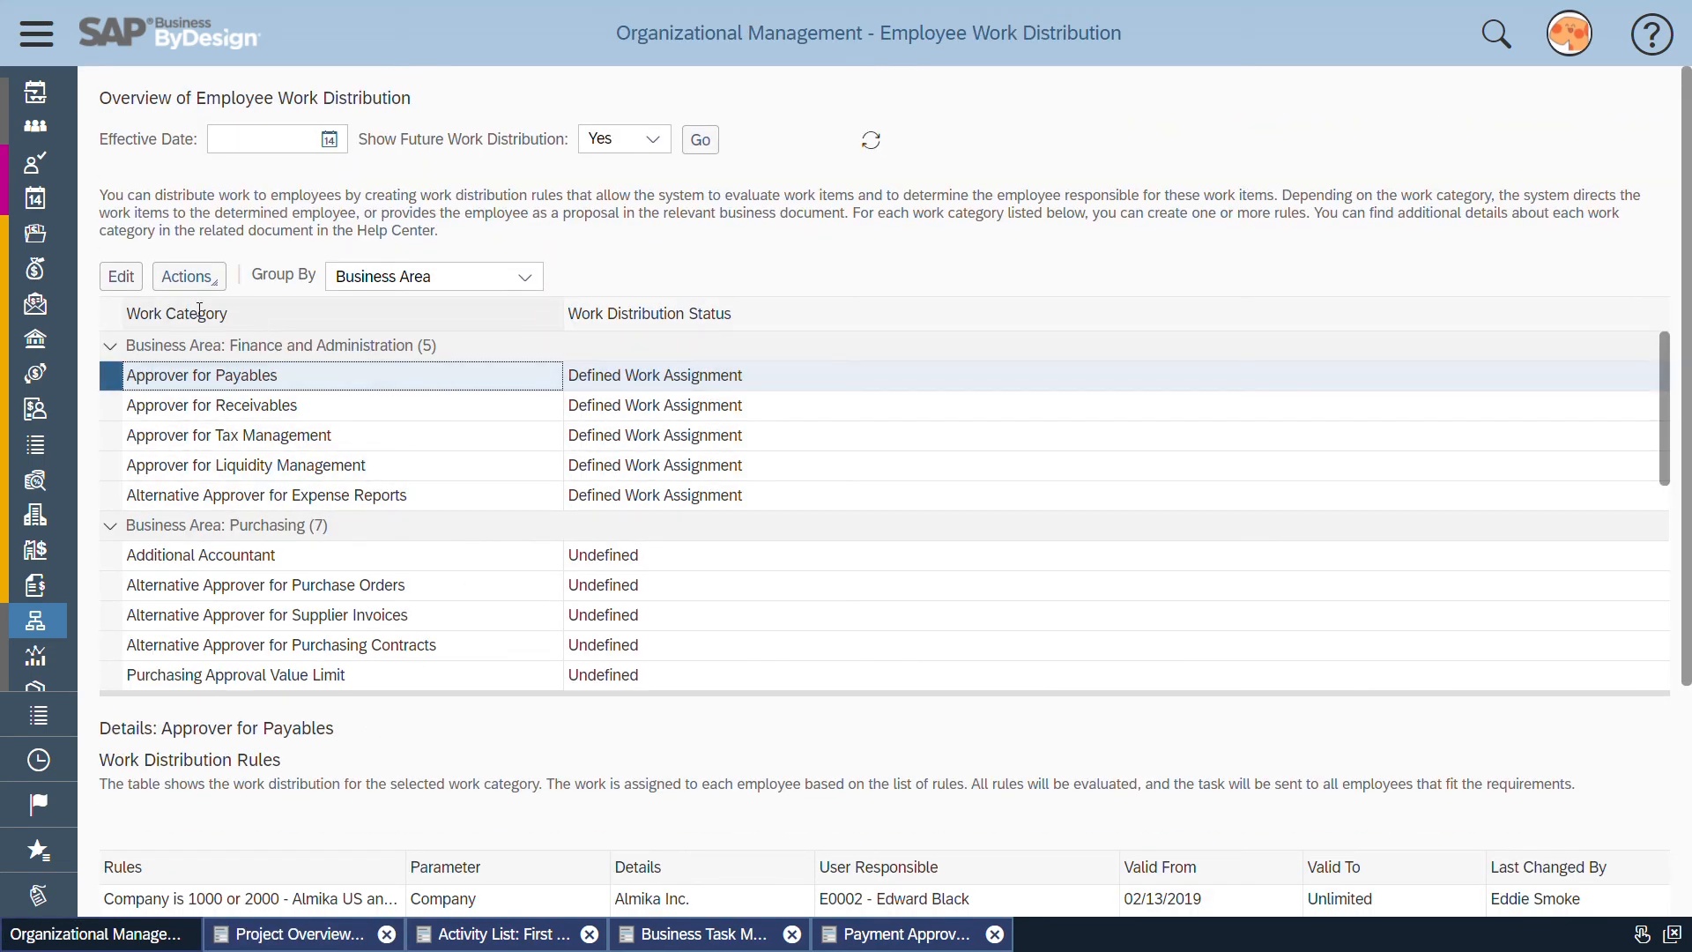
{"action": "left_click", "coordinate": [121, 280]}
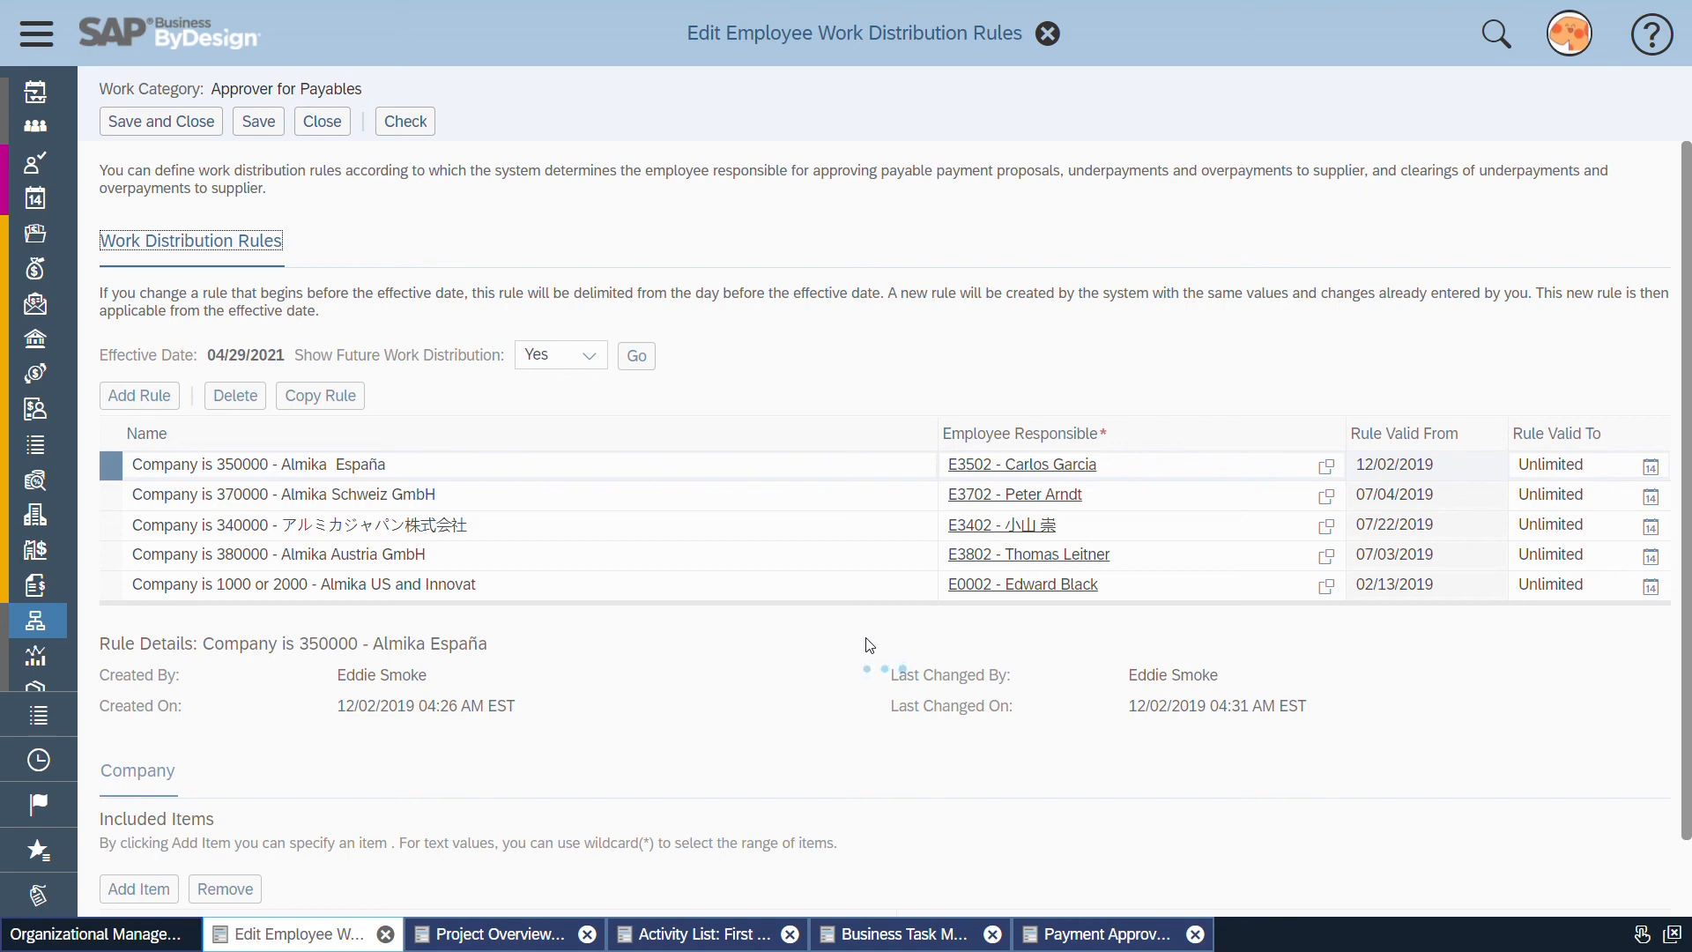
{"action": "scroll", "coordinate": [868, 644], "scroll_direction": "down", "scroll_amount": 1}
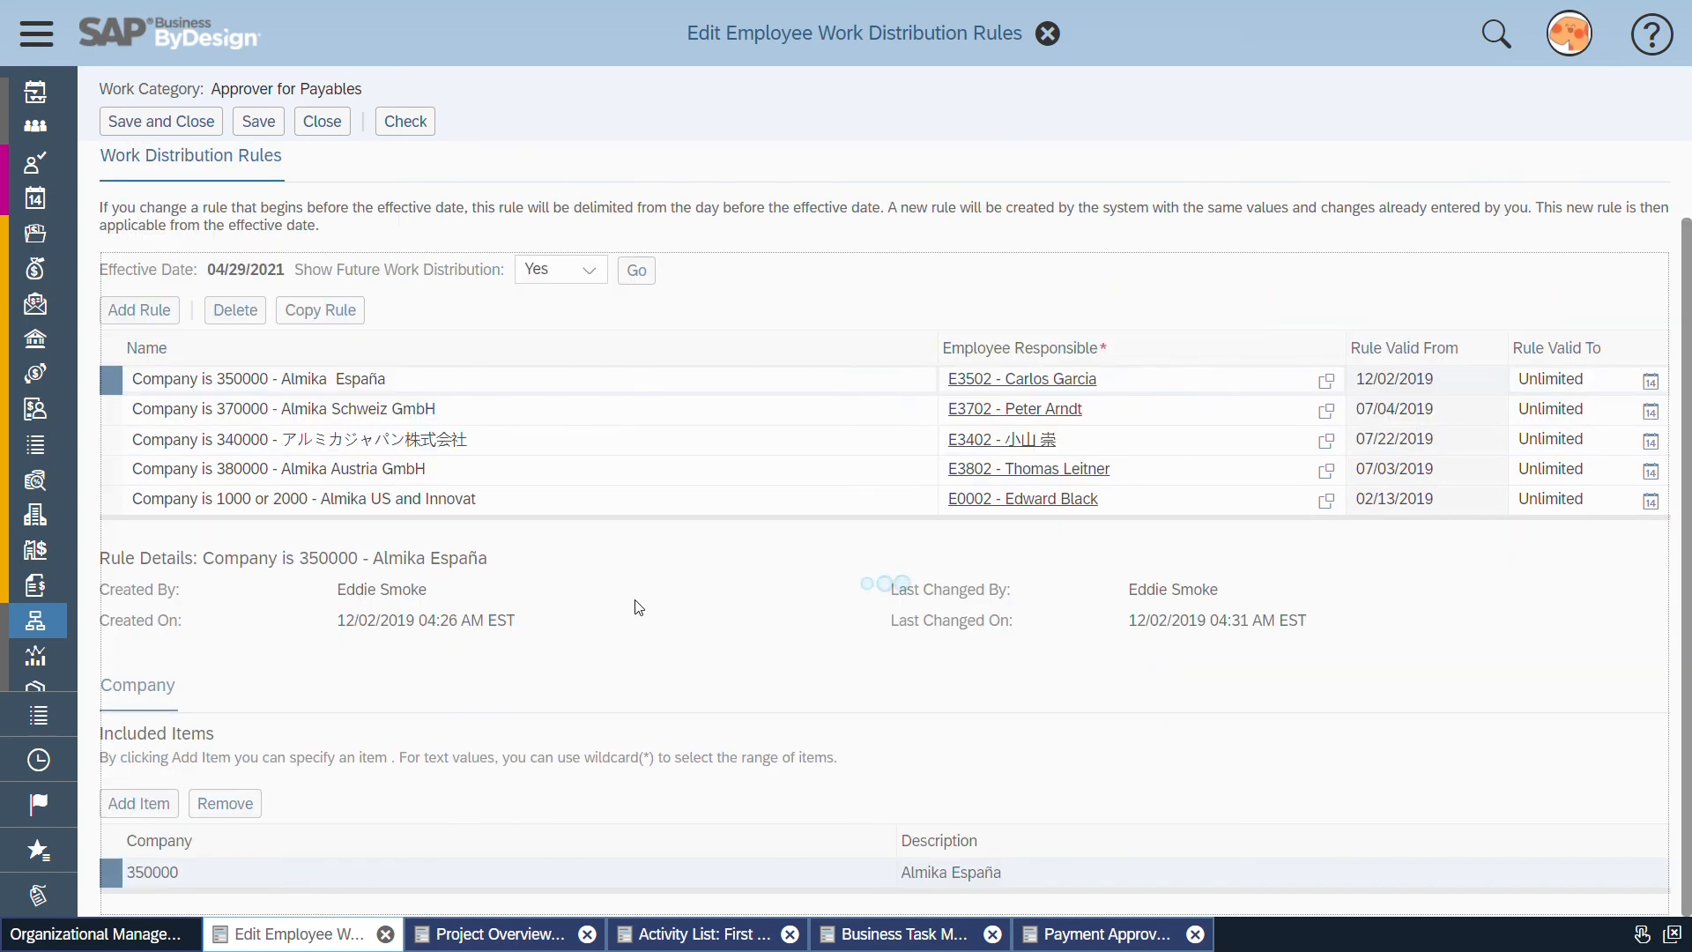